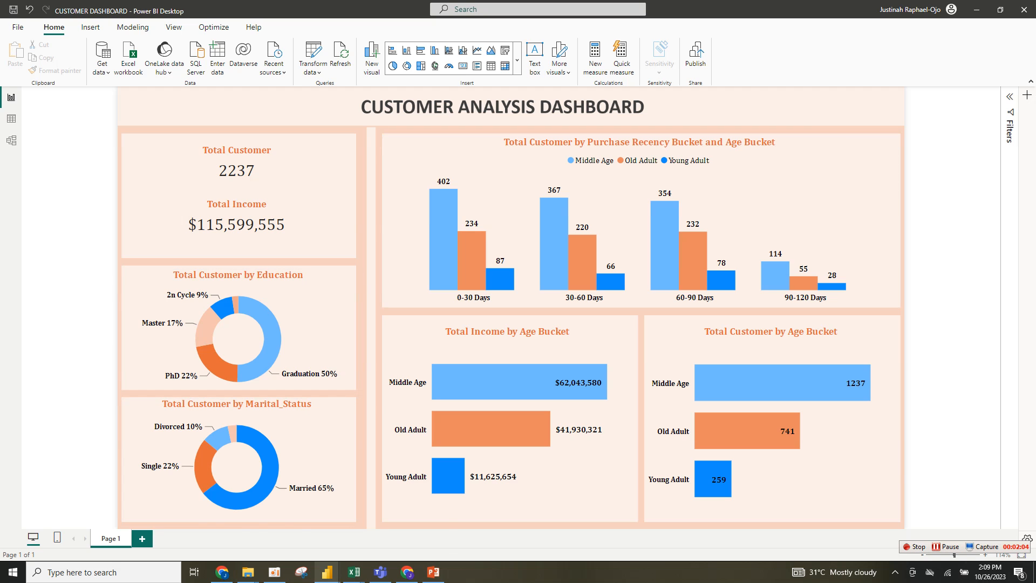
- Switch to the untitled report and expand its canvas background settings
mouse_move(327, 572)
click(385, 526)
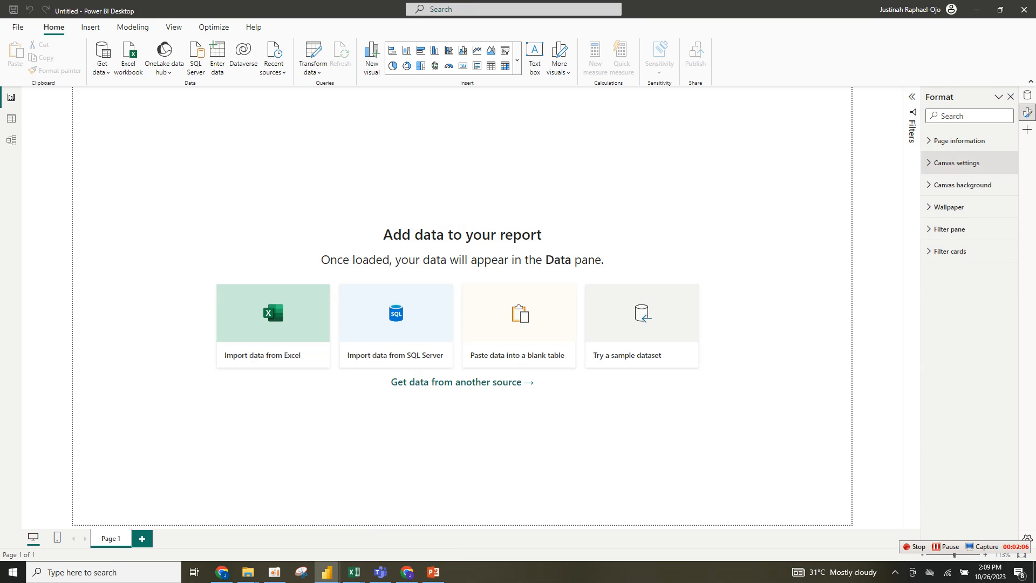
click(963, 184)
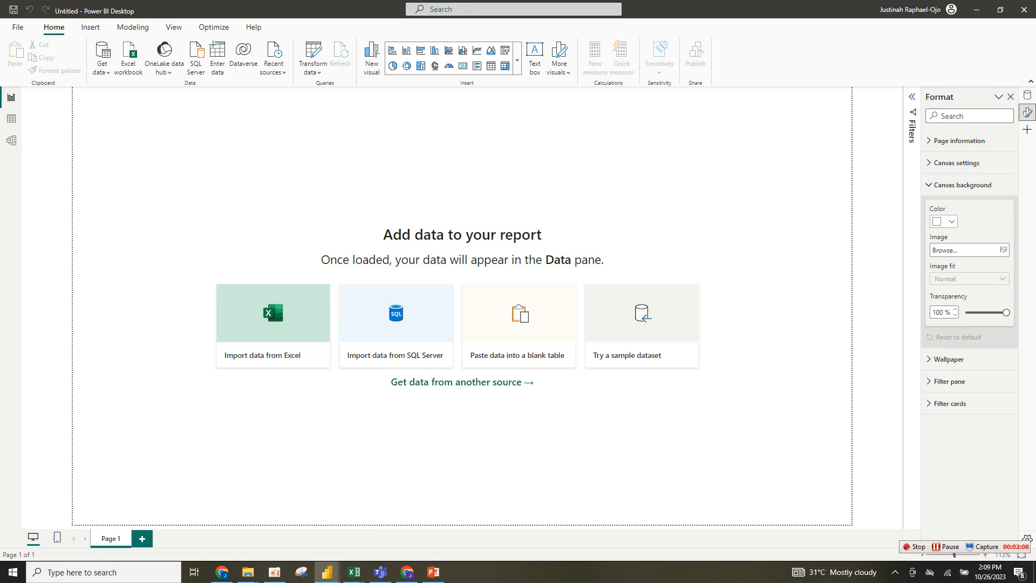
- Set the canvas background color to orange with 0% transparency
click(945, 222)
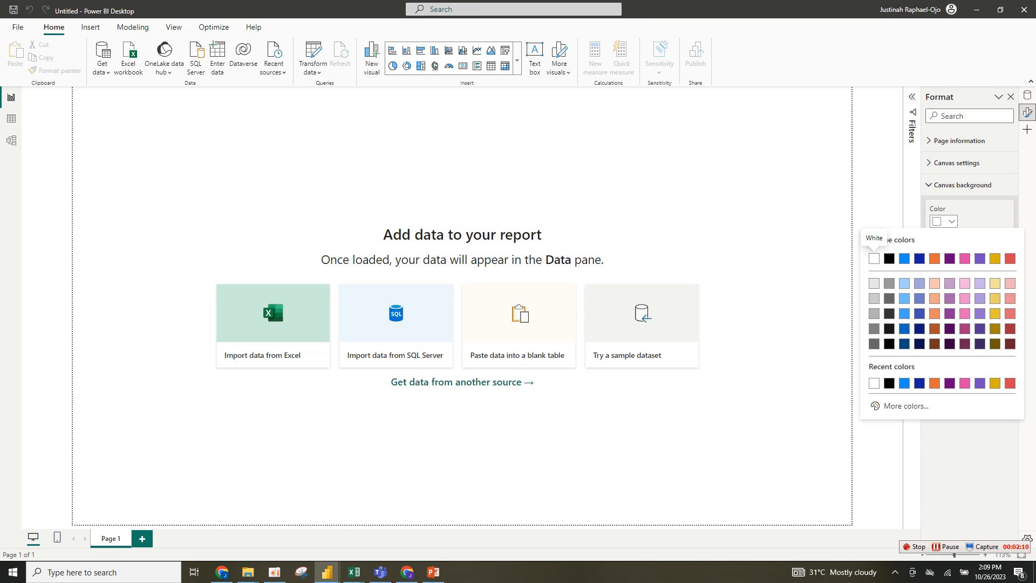
click(935, 384)
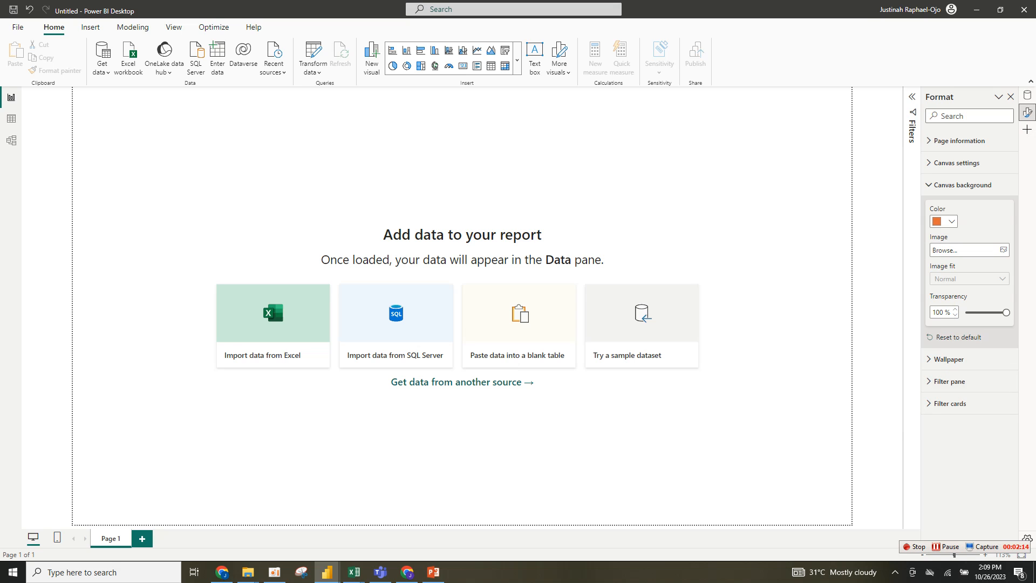
drag(1006, 313, 966, 312)
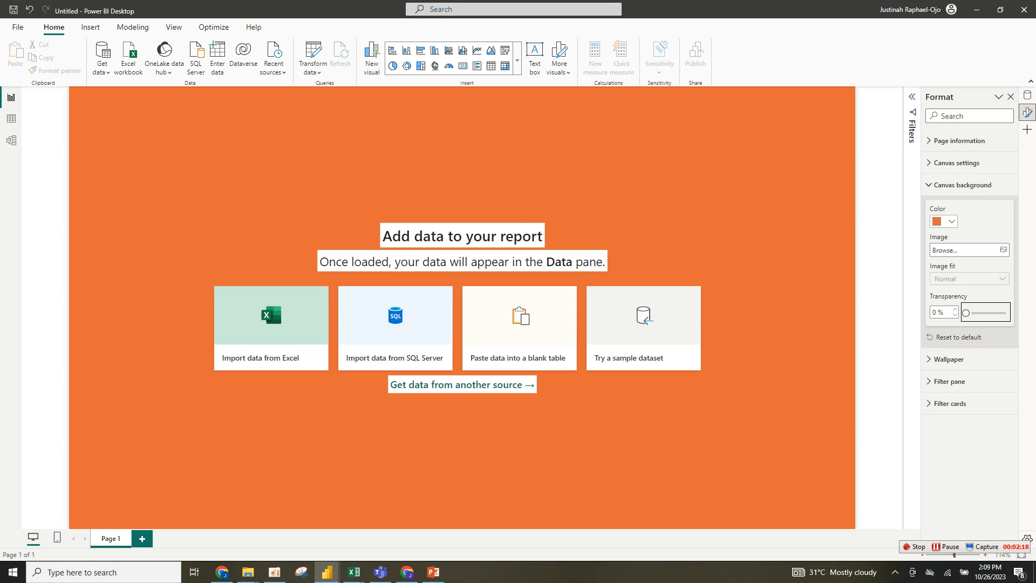
- Change the canvas background color to a light orange tint with about 31% transparency
click(944, 221)
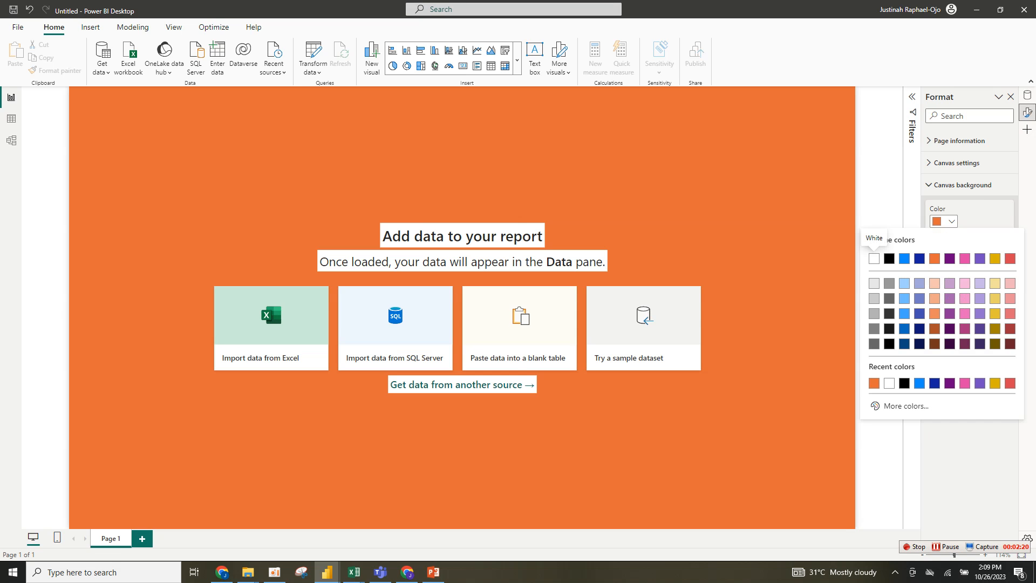
click(935, 283)
drag(966, 312, 978, 312)
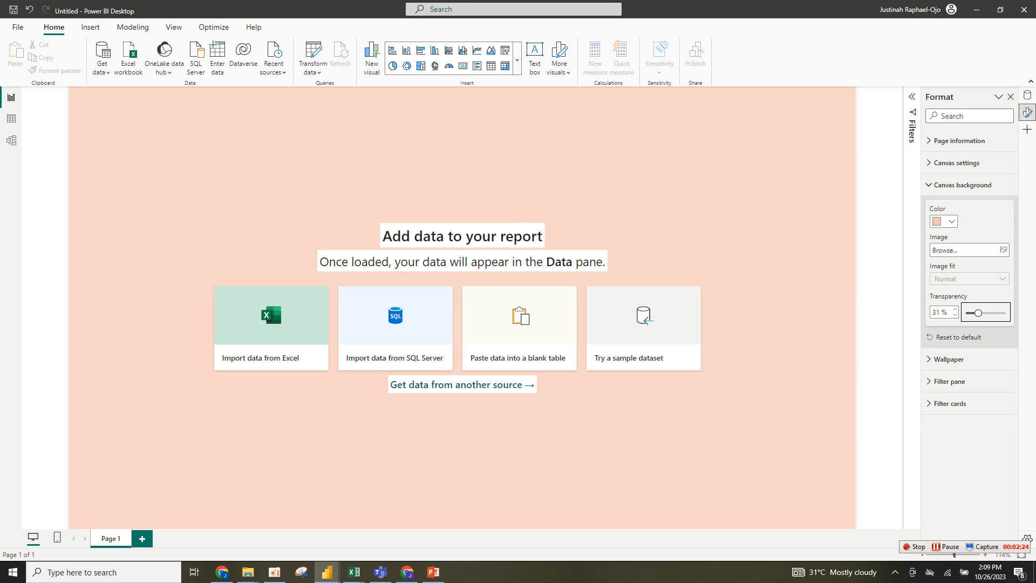
- Inspect the finished dashboard's canvas background format settings, then return to the new report
mouse_move(327, 573)
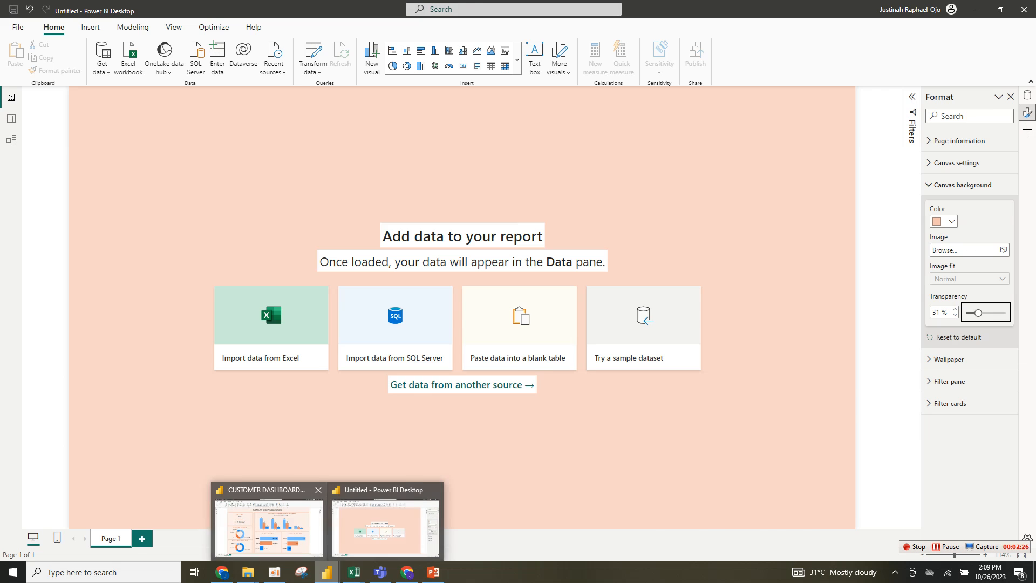
click(267, 518)
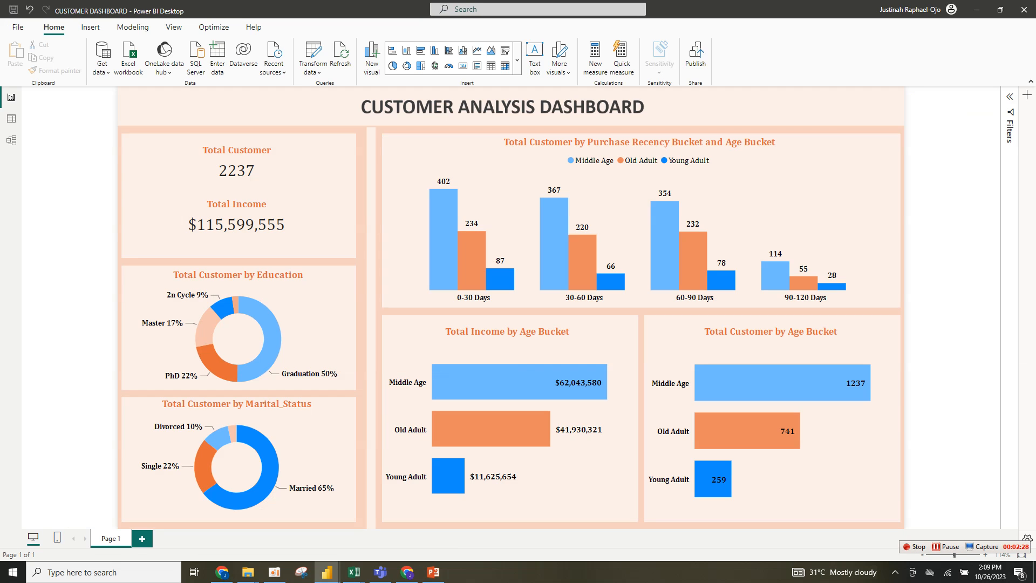
right_click(819, 109)
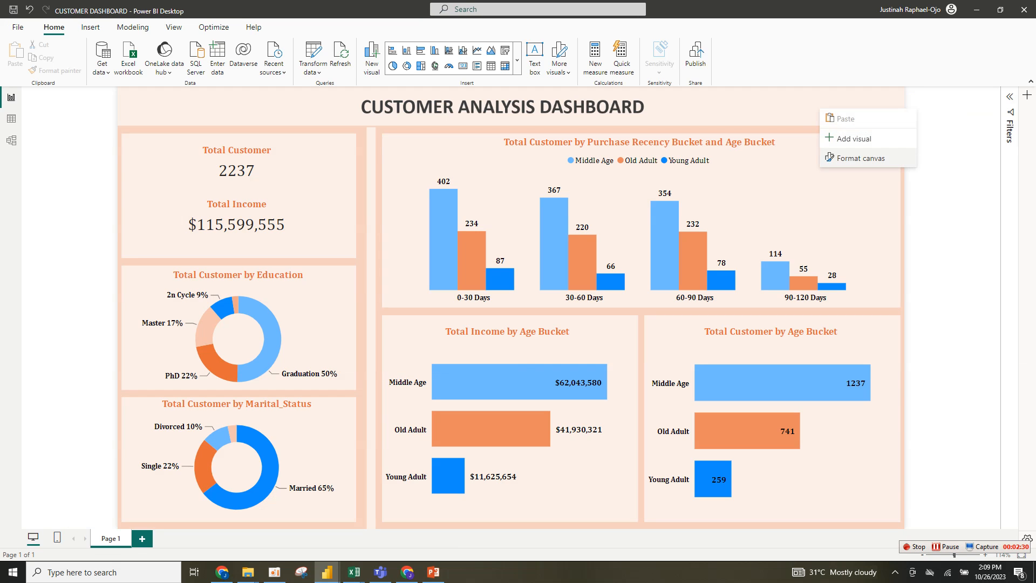
click(853, 157)
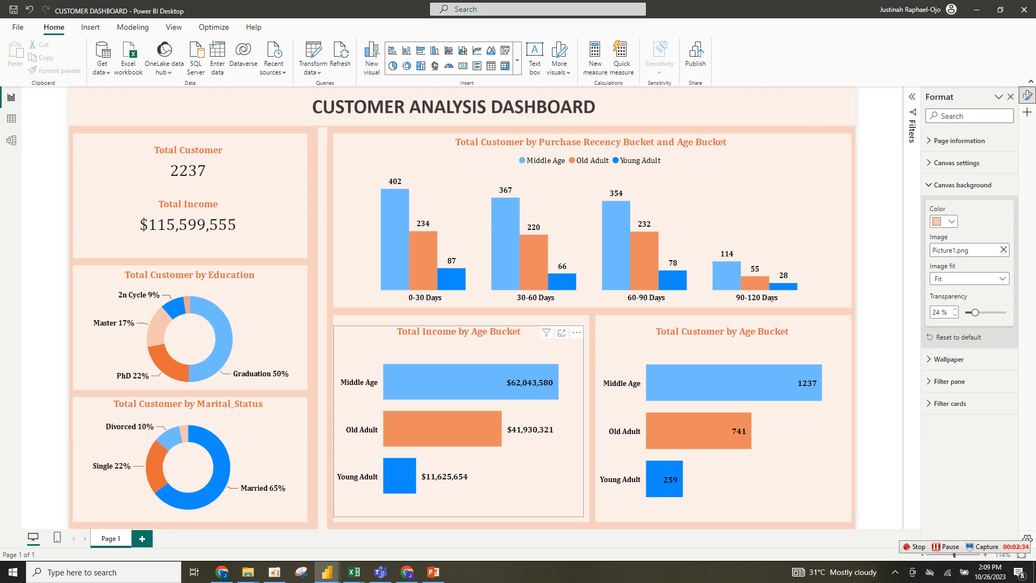
mouse_move(327, 573)
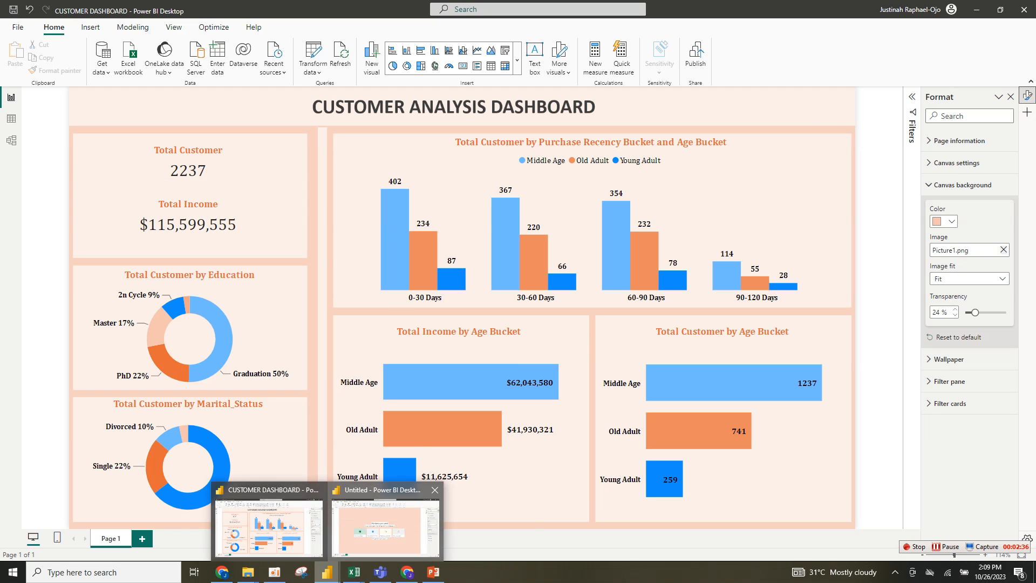
click(385, 521)
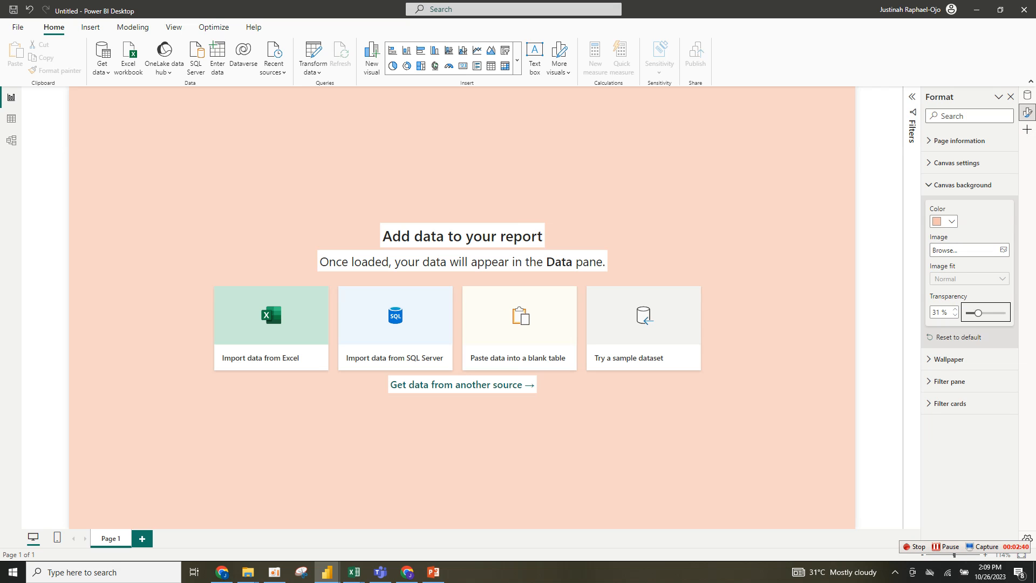
- Set the canvas background transparency to 24%
click(939, 313)
text(24)
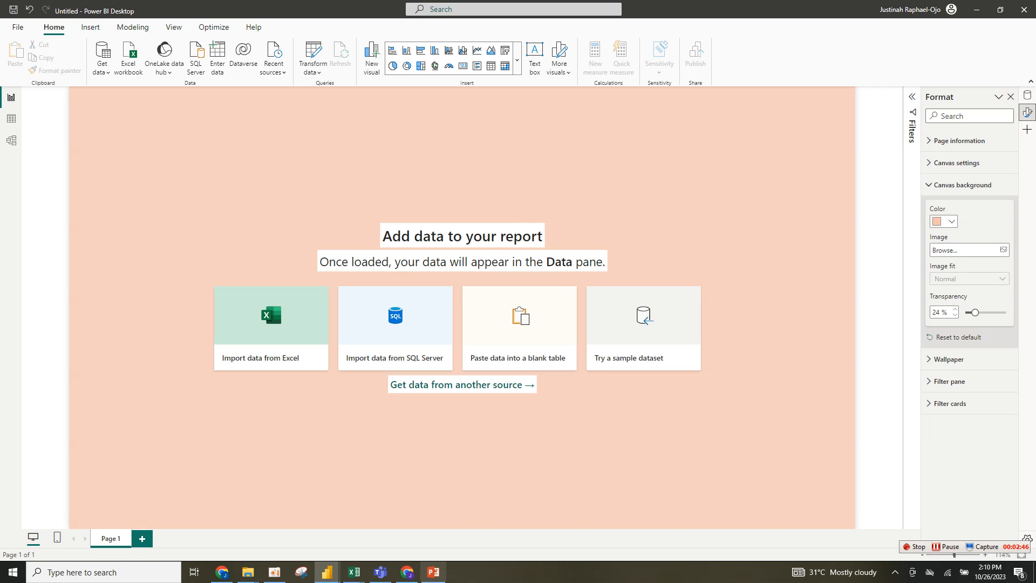
- View the dashboard background slide in PowerPoint and return to the report
click(434, 572)
key(Escape)
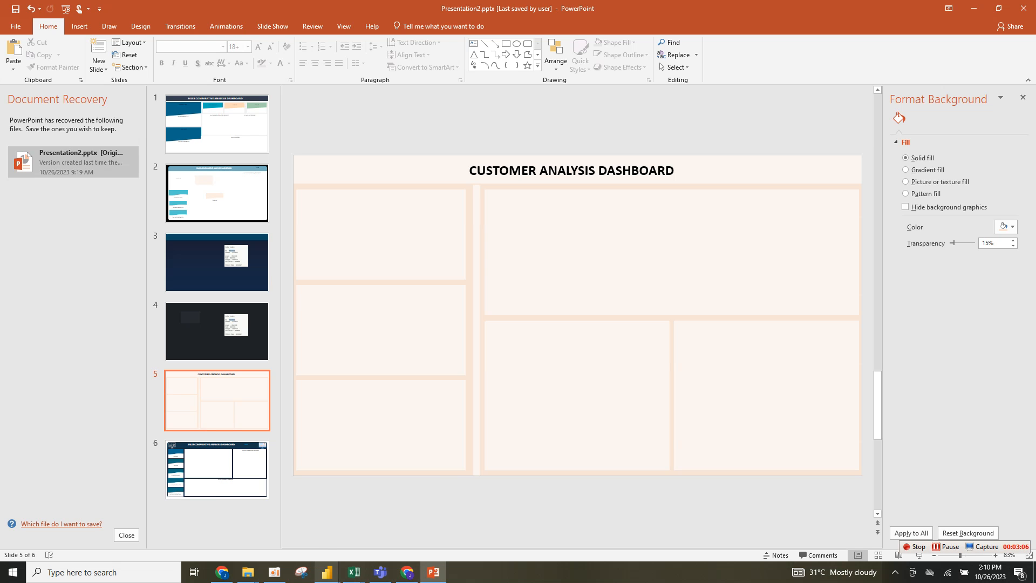
mouse_move(327, 572)
click(386, 522)
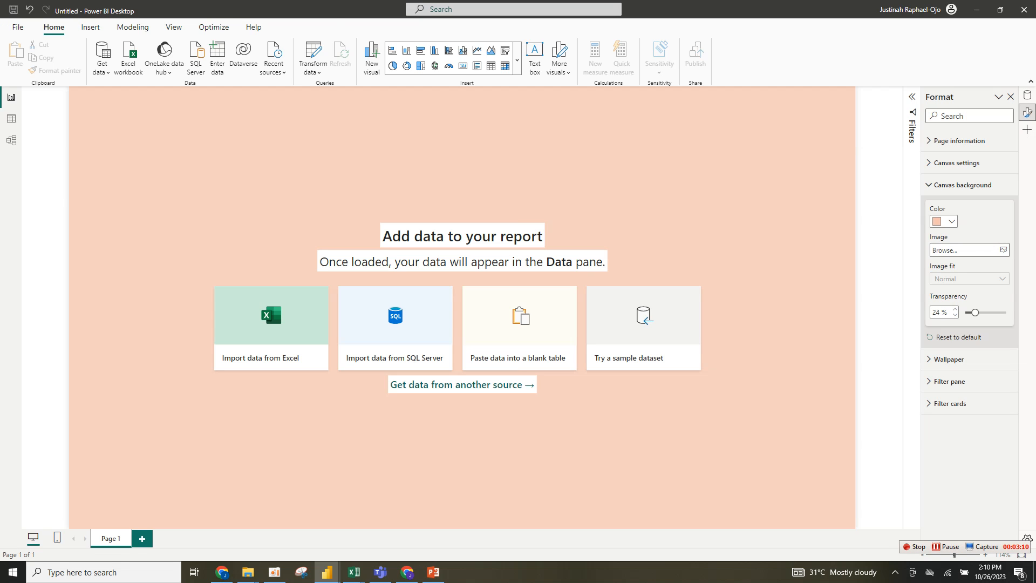
- Set the canvas background image to Picture1 from Downloads with the image fit set to Fit
click(970, 250)
click(106, 94)
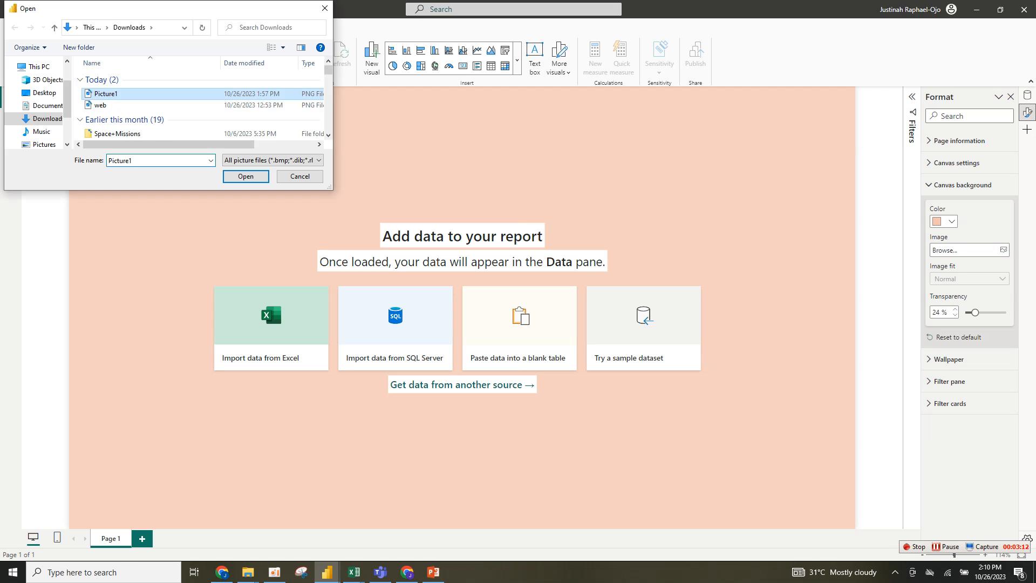
click(246, 176)
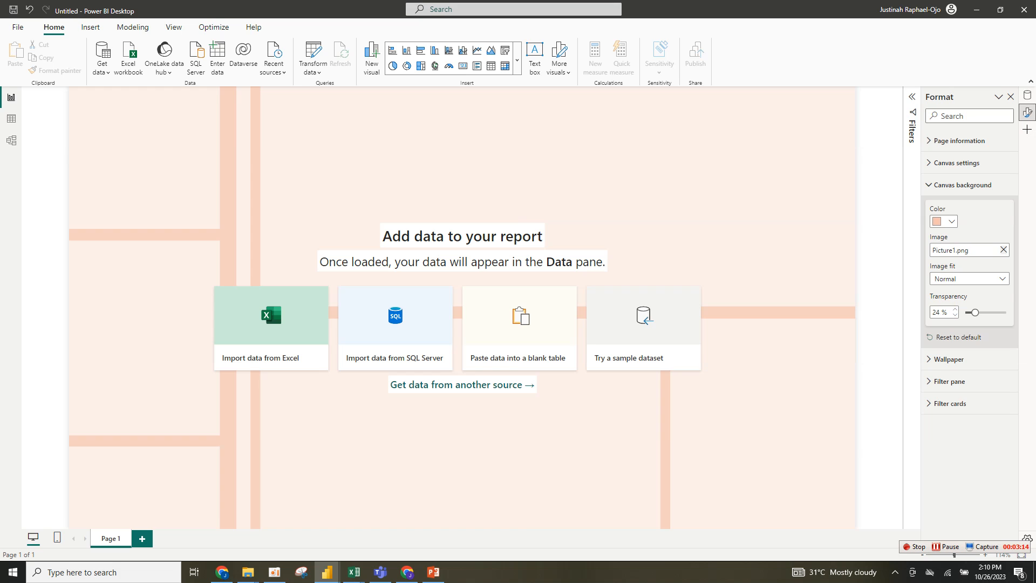
click(969, 278)
click(955, 306)
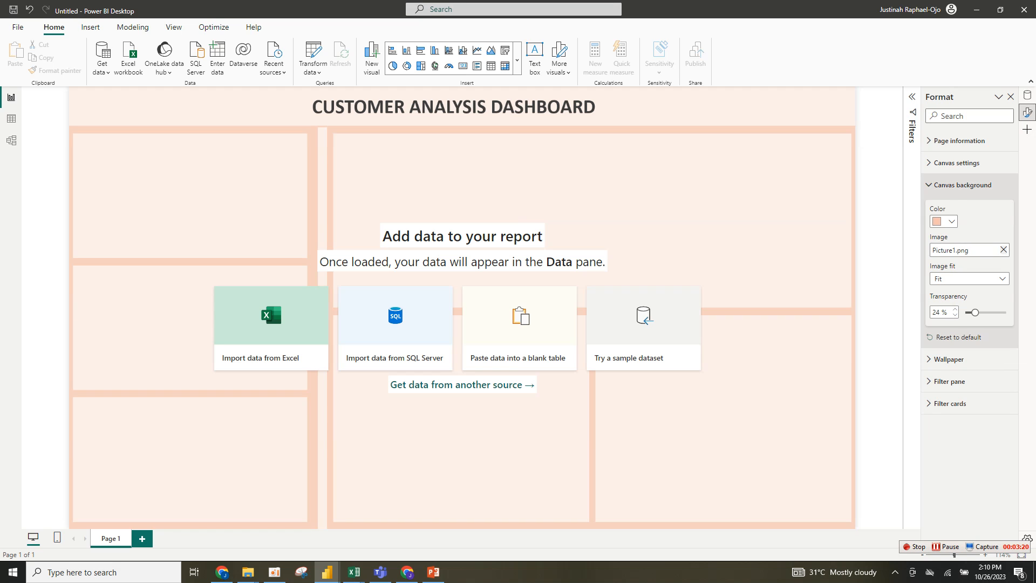
- Try a Custom canvas size of 1000 px height and 1300 px width, then revert the canvas type to 16:9
click(962, 185)
click(957, 162)
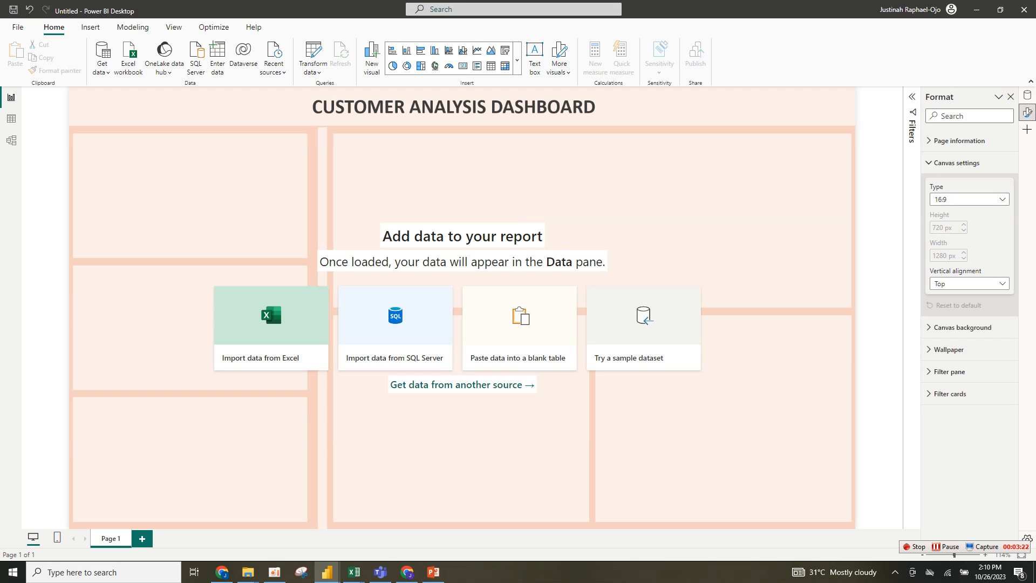
click(954, 199)
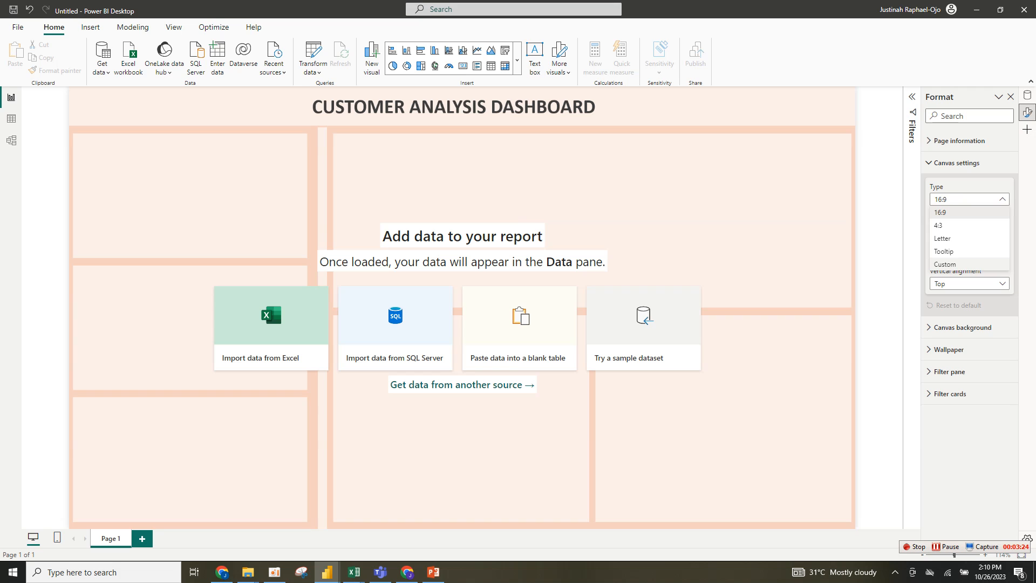
click(945, 264)
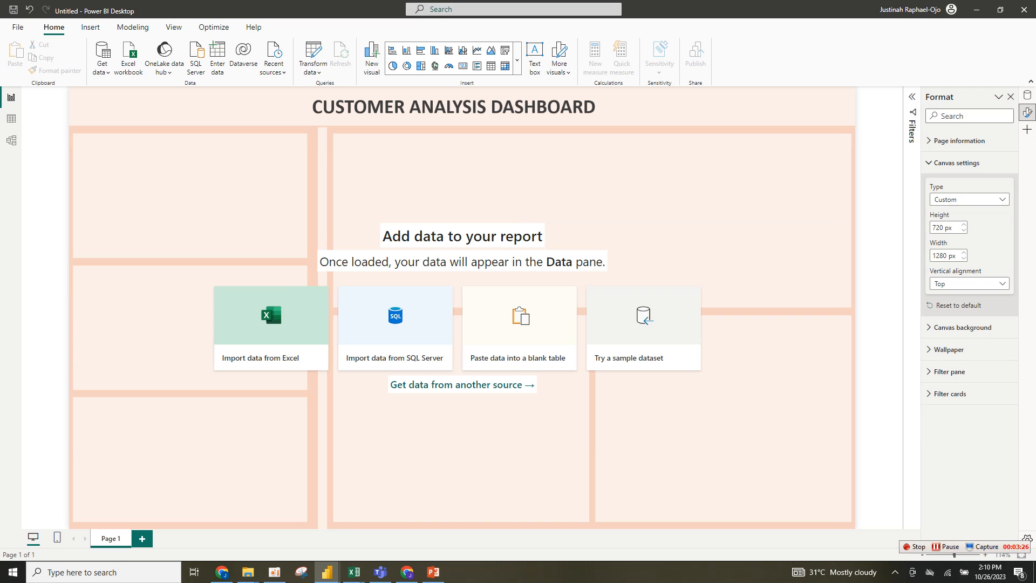
drag(944, 228, 921, 226)
text(100)
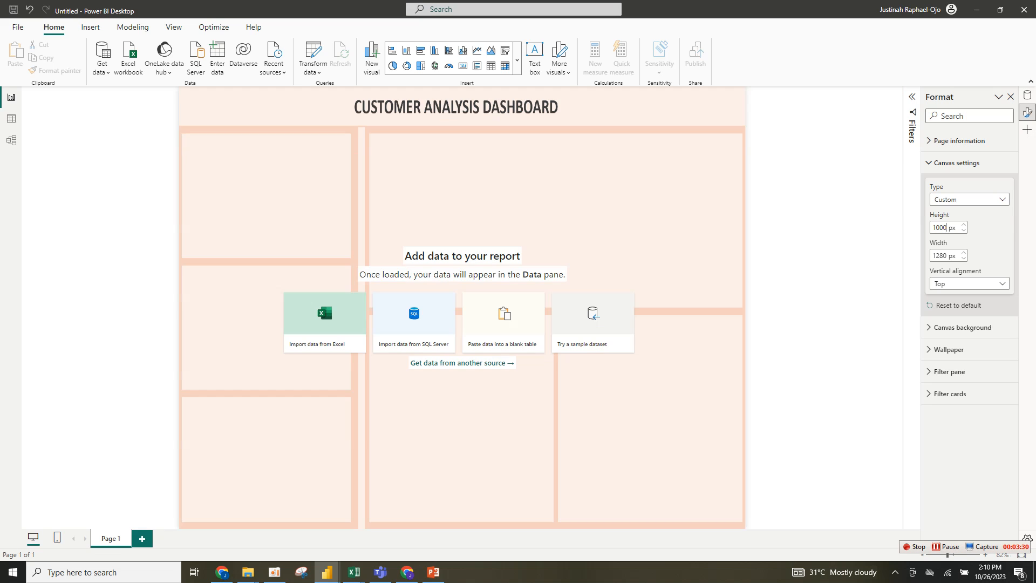
key(Tab)
text(1300)
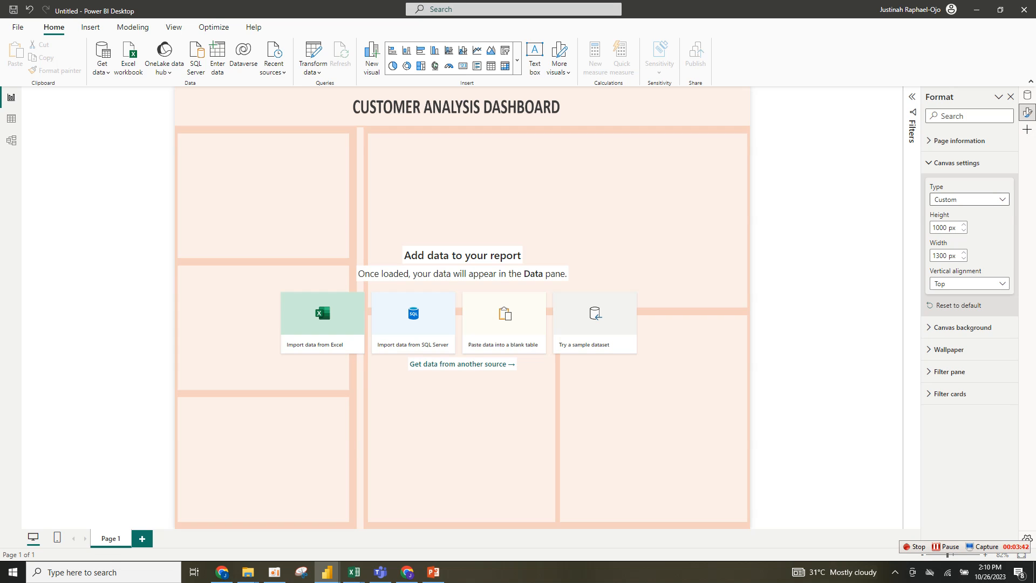
click(969, 199)
click(942, 213)
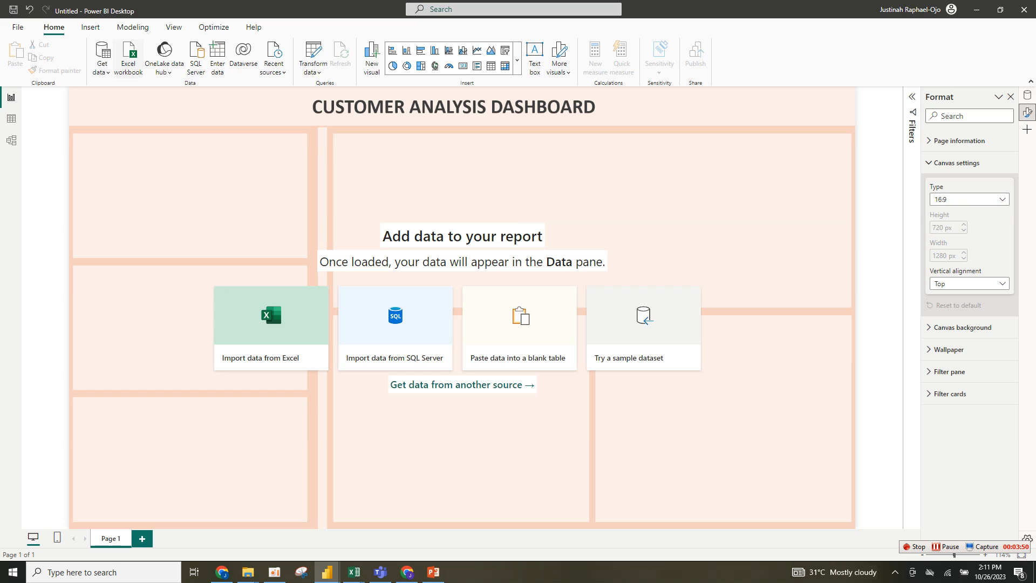
- Import the Customer Overview Data table from the Customer Overview Data workbook and open it for transformation
click(129, 59)
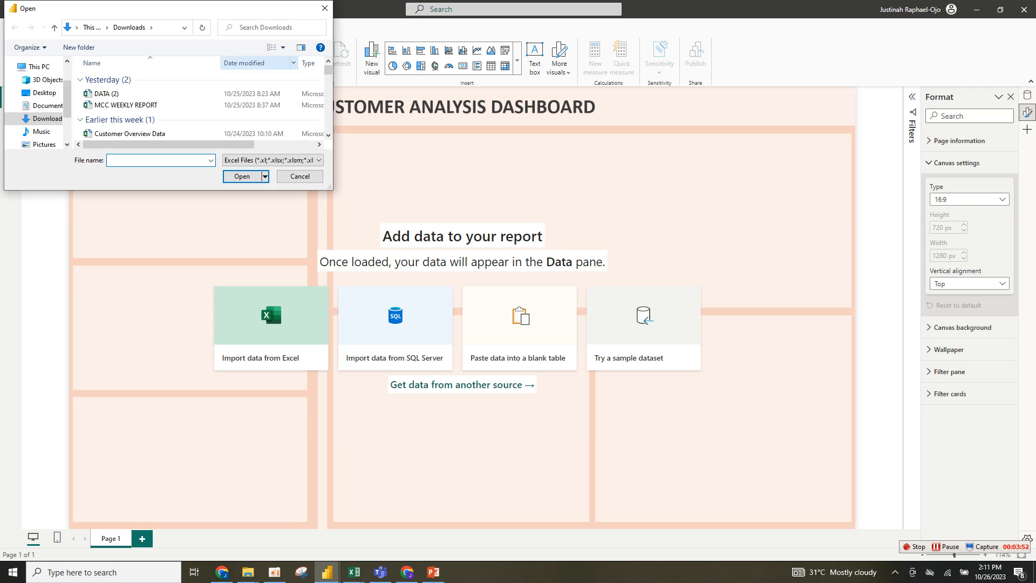
click(325, 8)
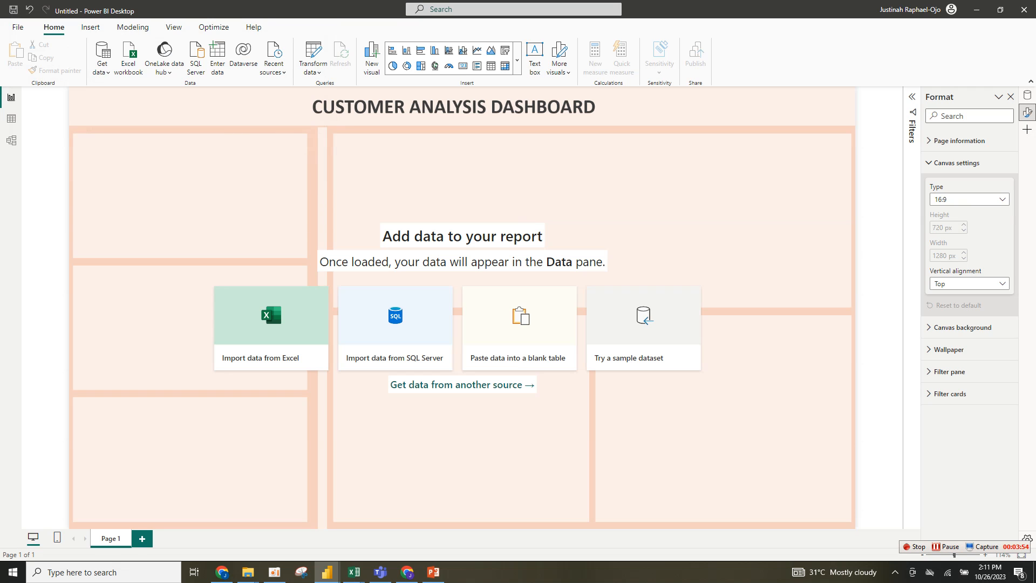
click(102, 58)
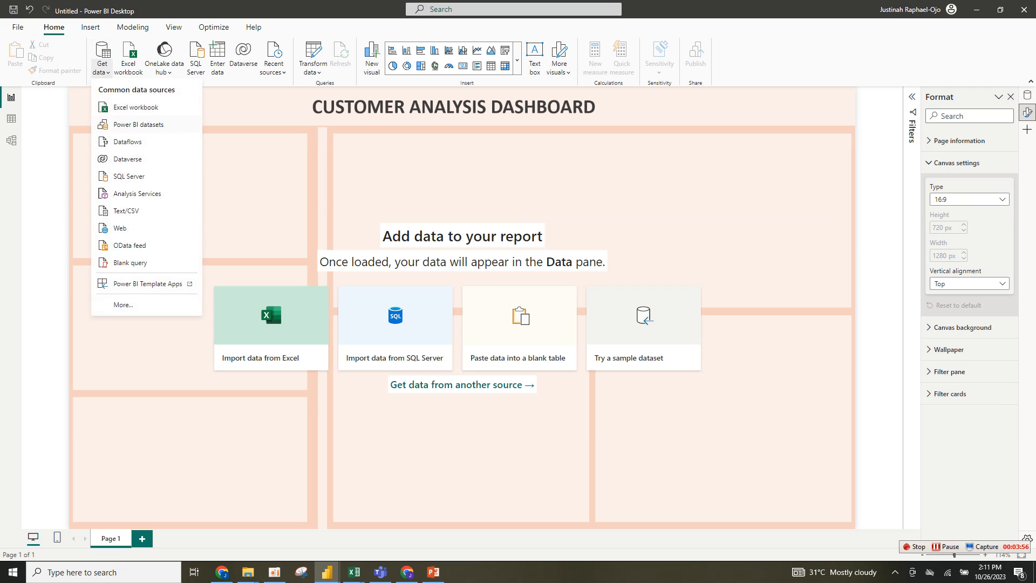
click(116, 107)
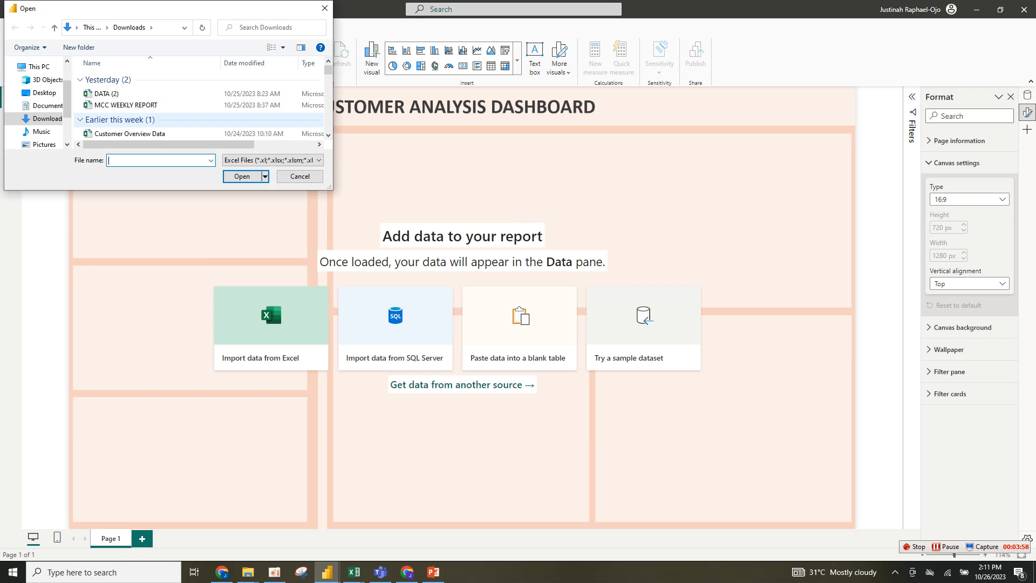
click(130, 134)
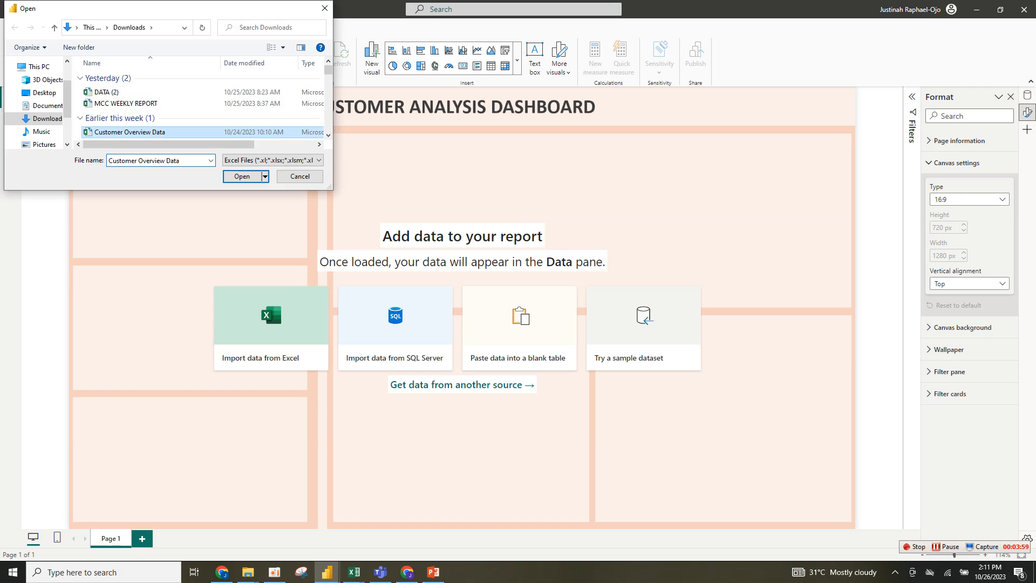
key(Return)
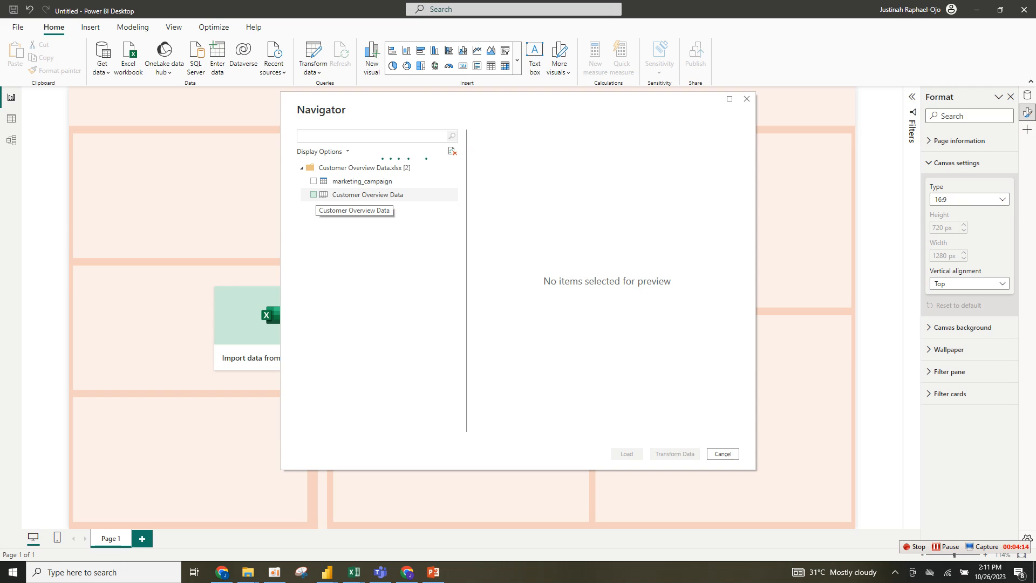
click(313, 195)
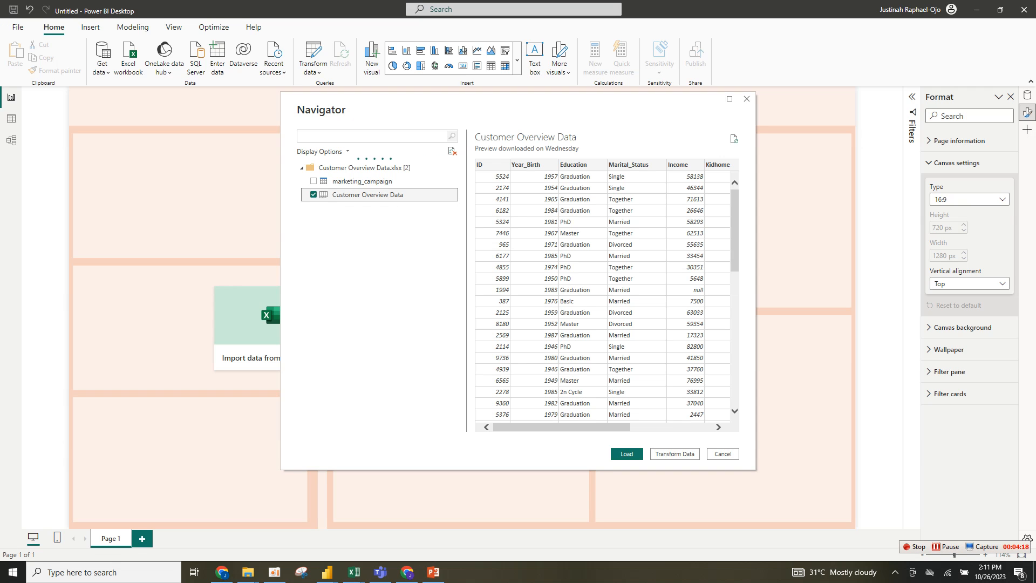
click(675, 454)
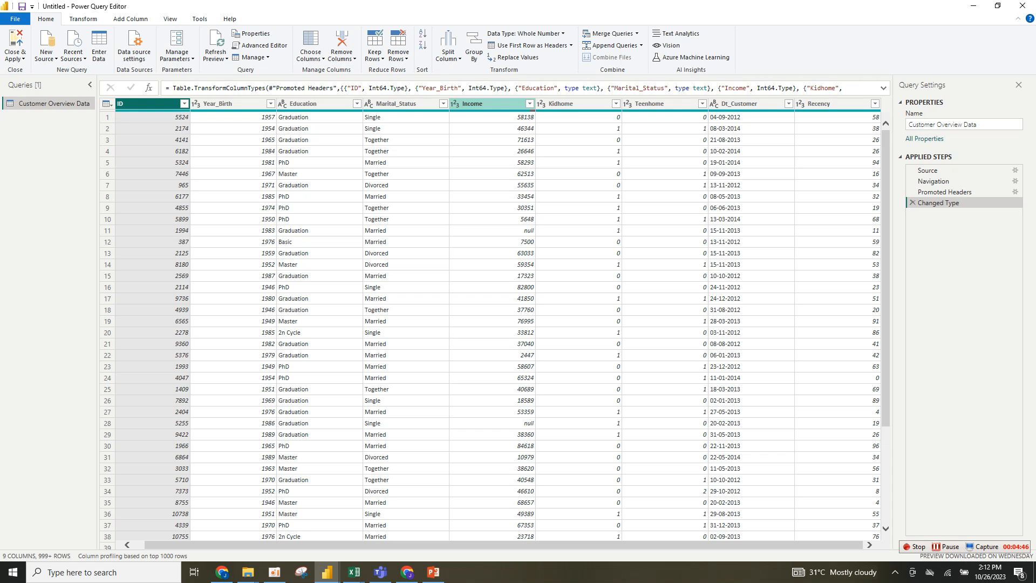
- Apply the query changes to load the Customer Overview Data table into the report and expand its fields
click(486, 104)
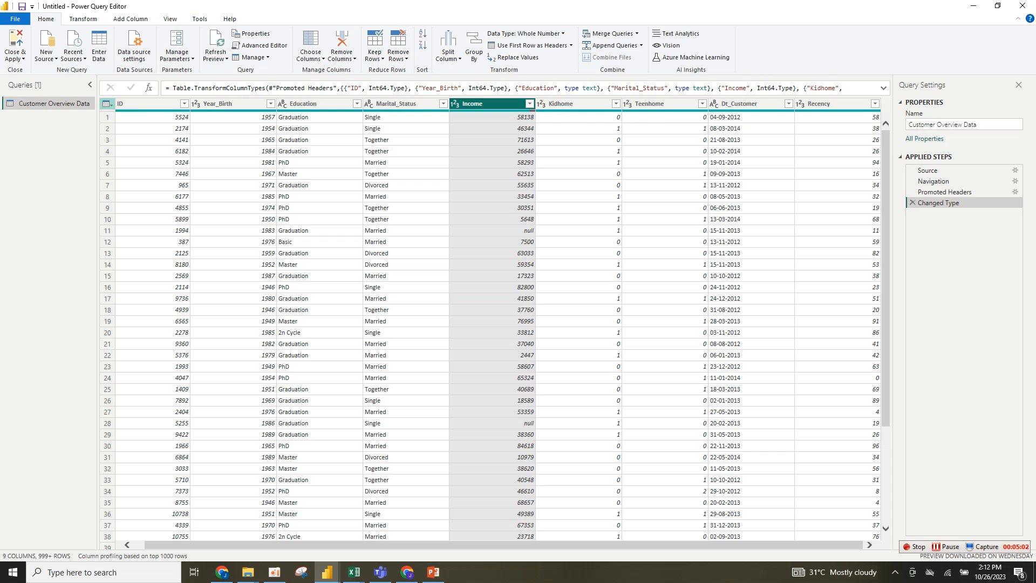
click(107, 103)
click(107, 104)
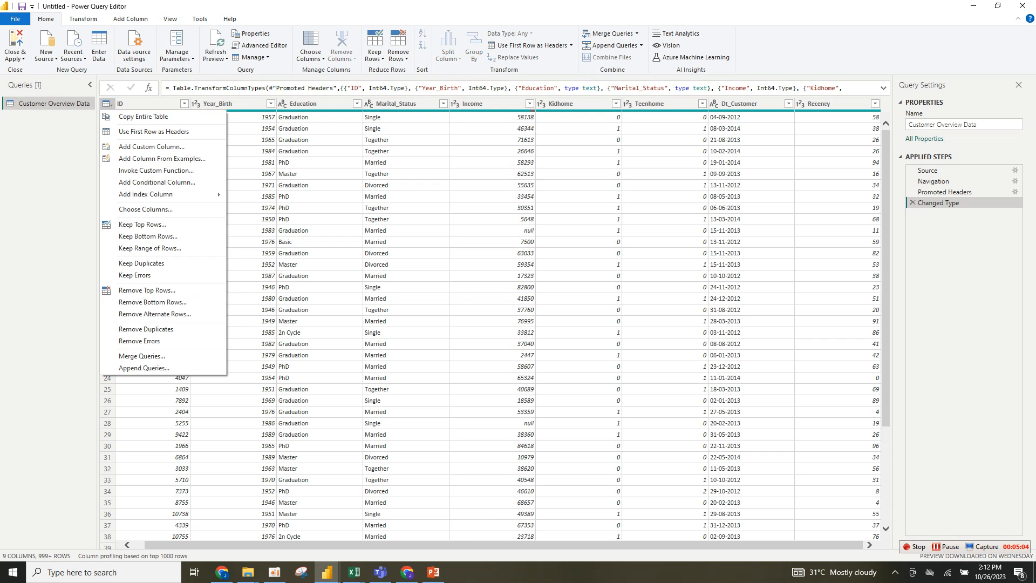
click(15, 57)
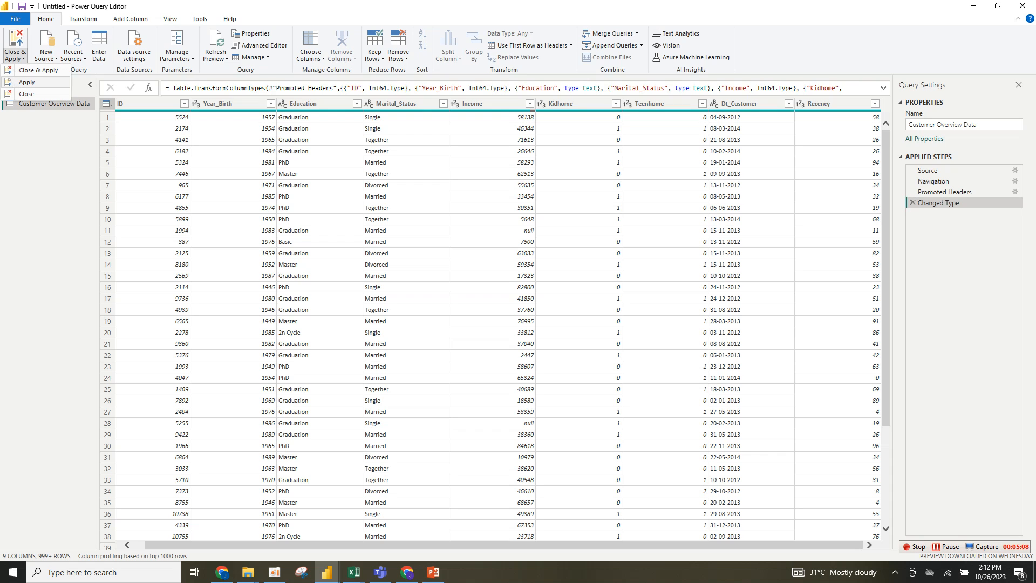
click(27, 82)
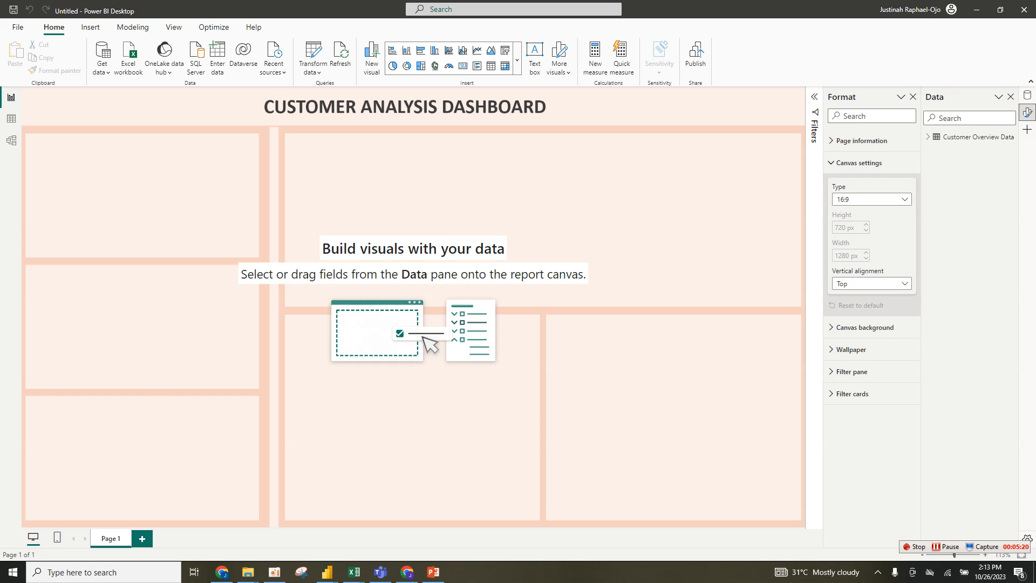
click(928, 137)
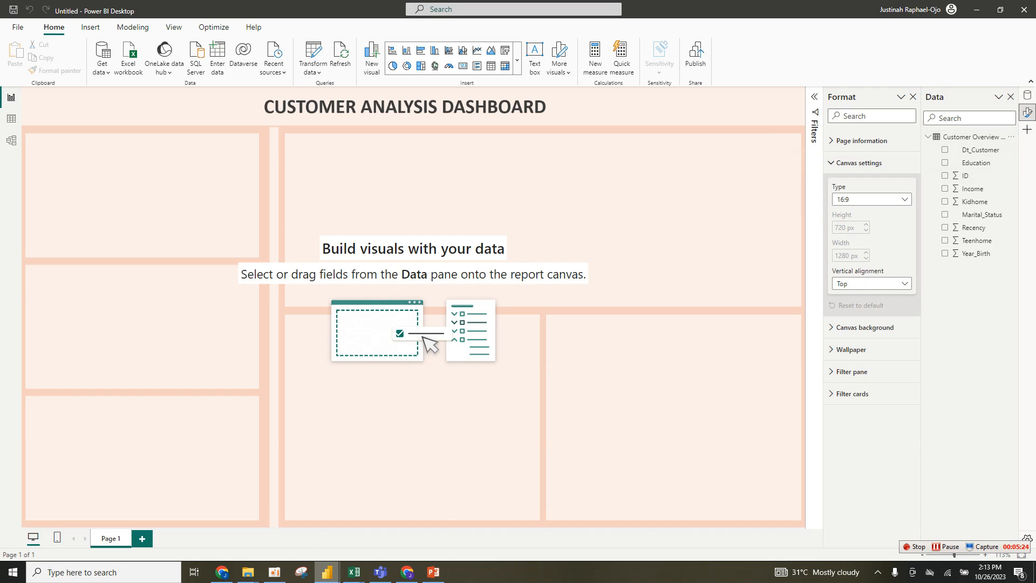
- Switch to the finished CUSTOMER DASHBOARD report and turn on the Data pane in the pane switcher
mouse_move(327, 572)
click(269, 526)
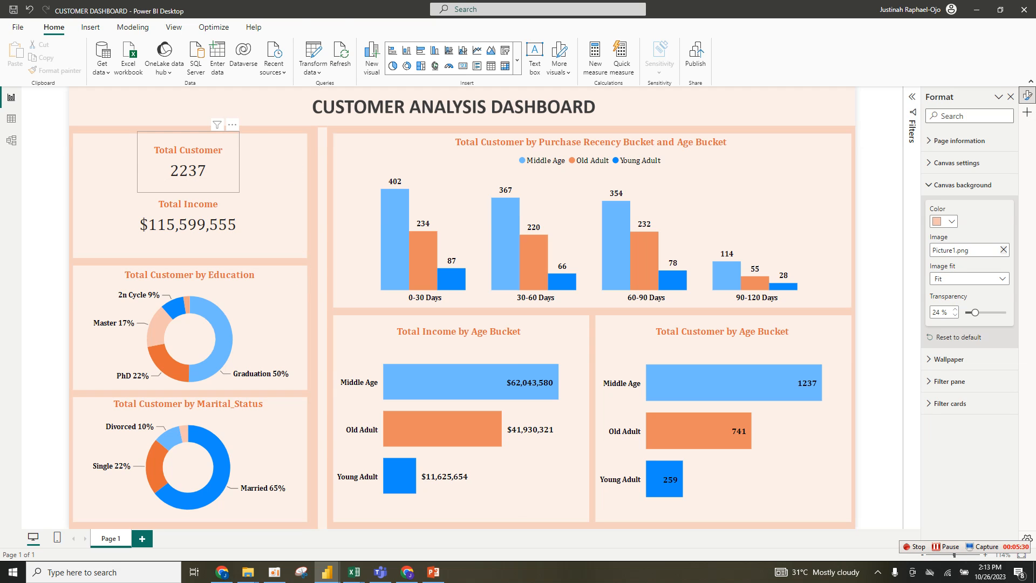
click(188, 162)
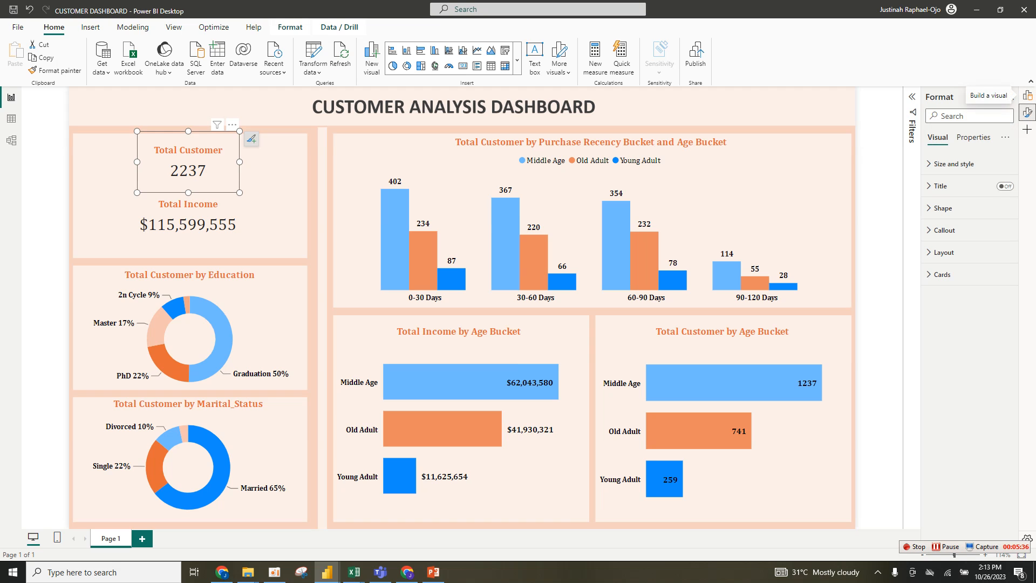
click(1027, 130)
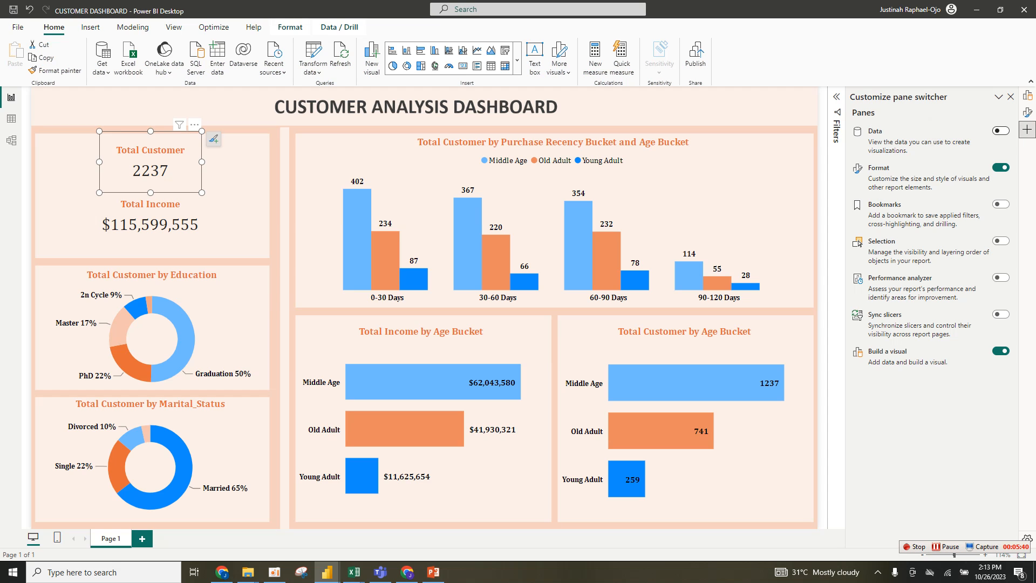
click(1001, 130)
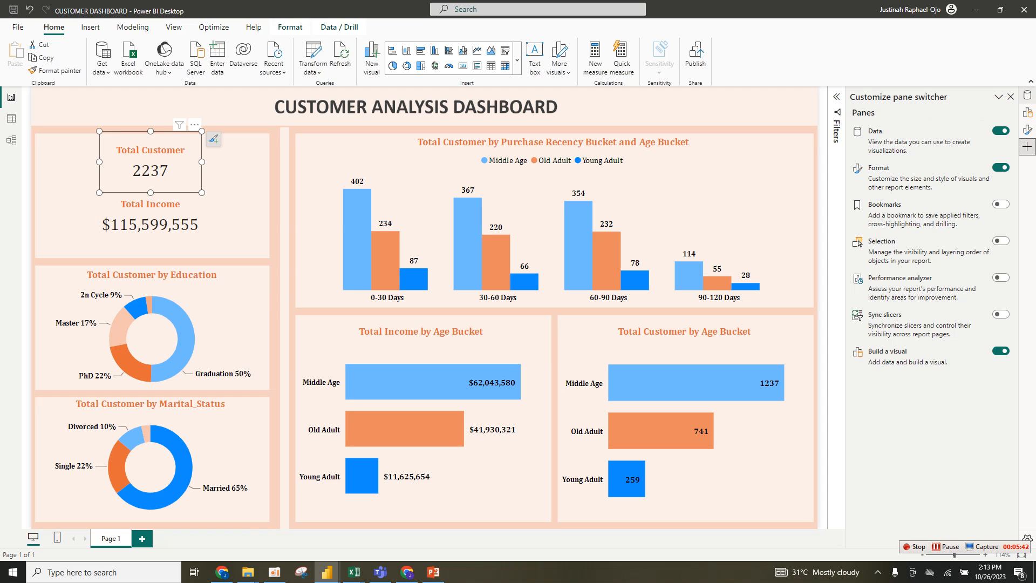
- Open the Total Customer measure in the finished dashboard and select its DISTINCTCOUNT formula
click(1027, 95)
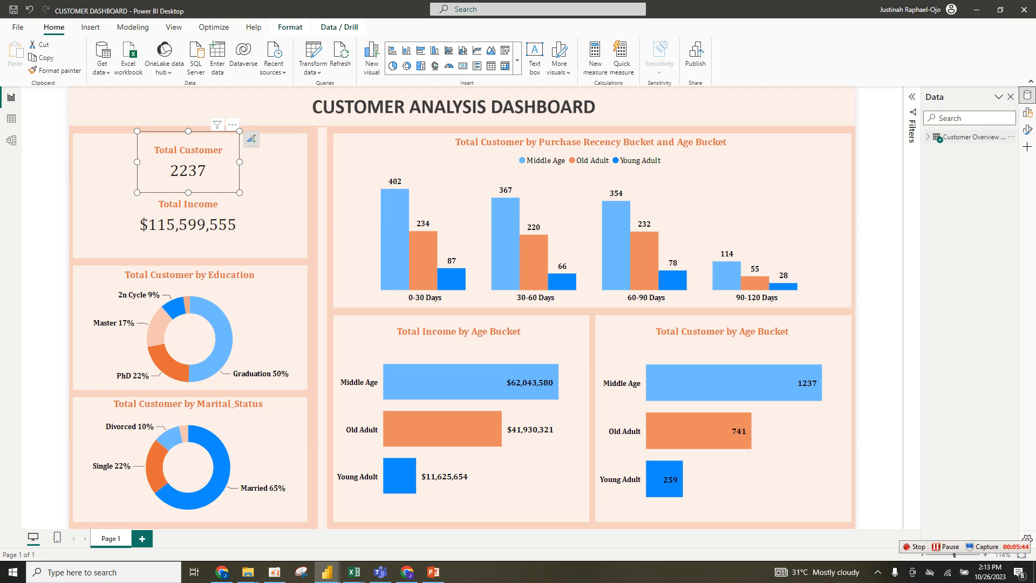
click(968, 137)
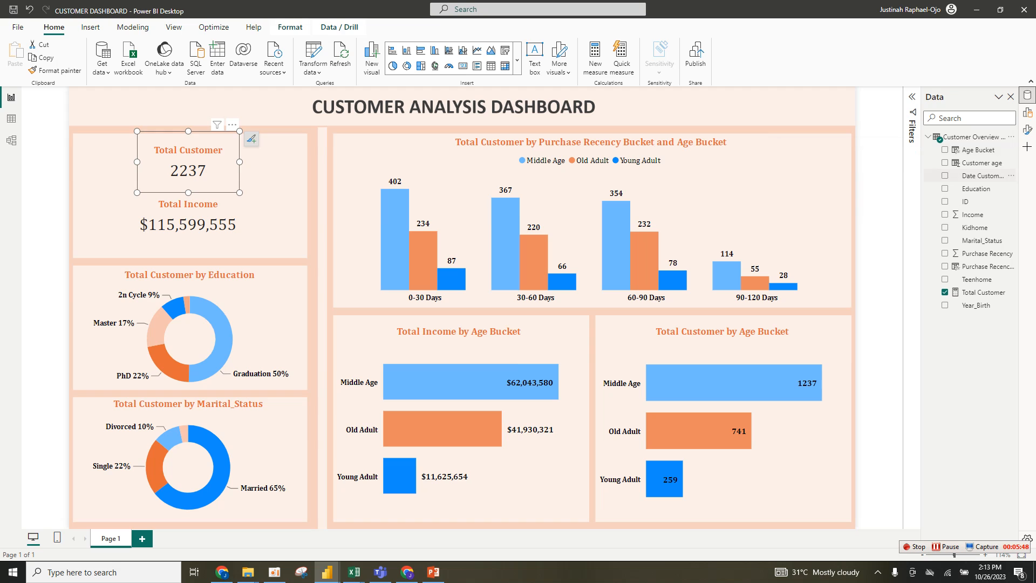
click(983, 292)
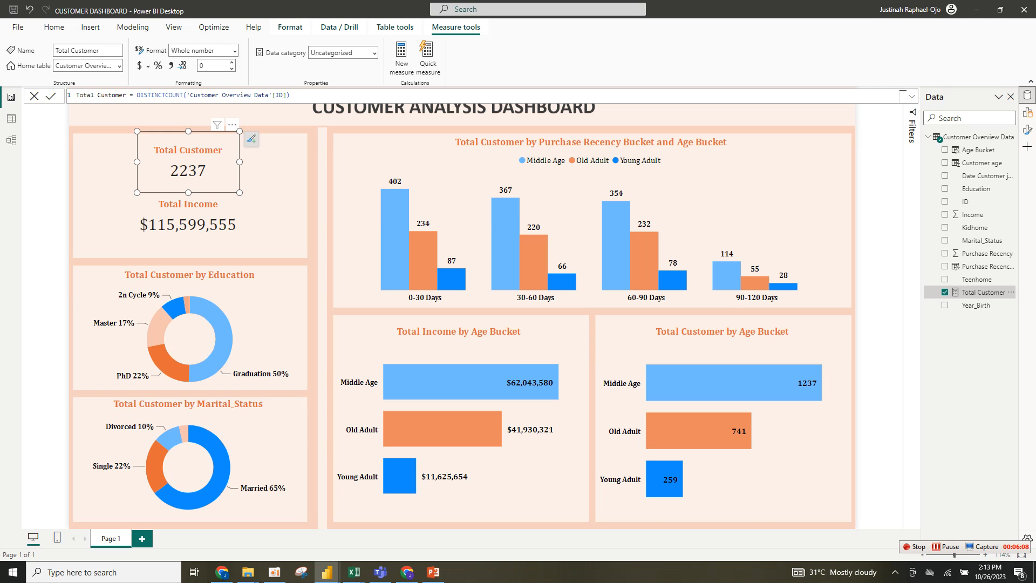
drag(290, 95, 77, 96)
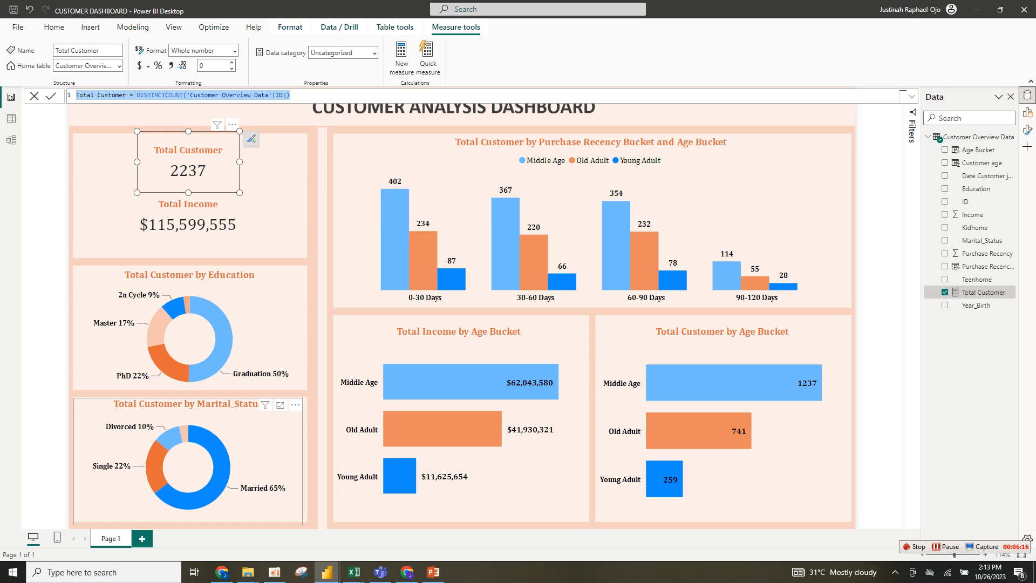
- Return to the Untitled report and create an empty table named All Measure with Enter data
mouse_move(327, 572)
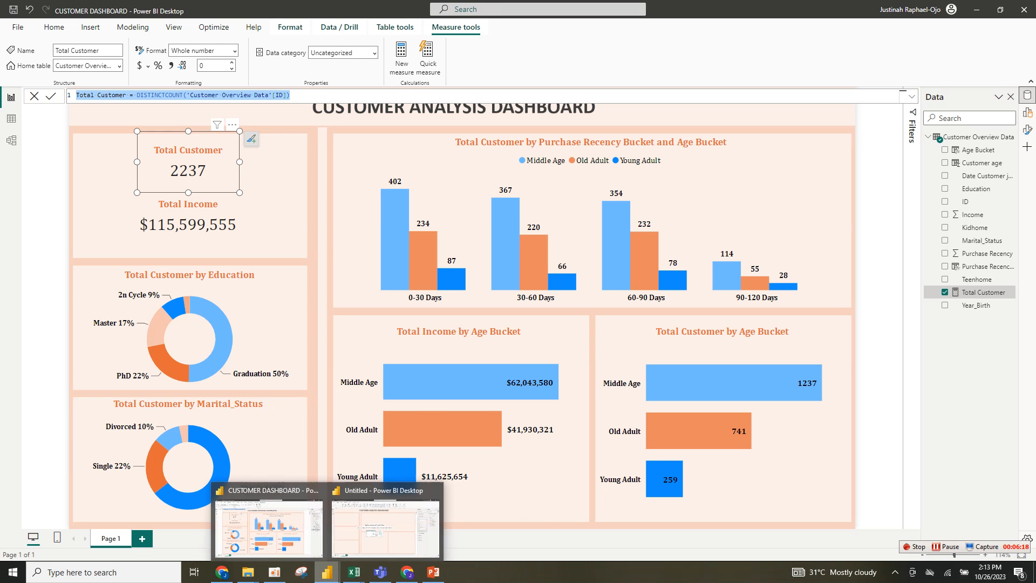
click(386, 519)
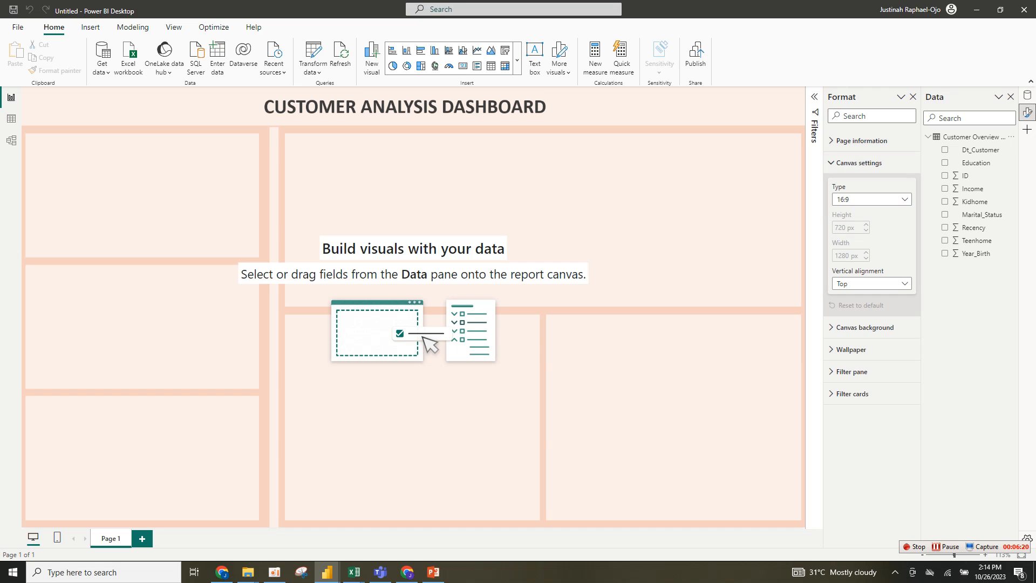
click(313, 70)
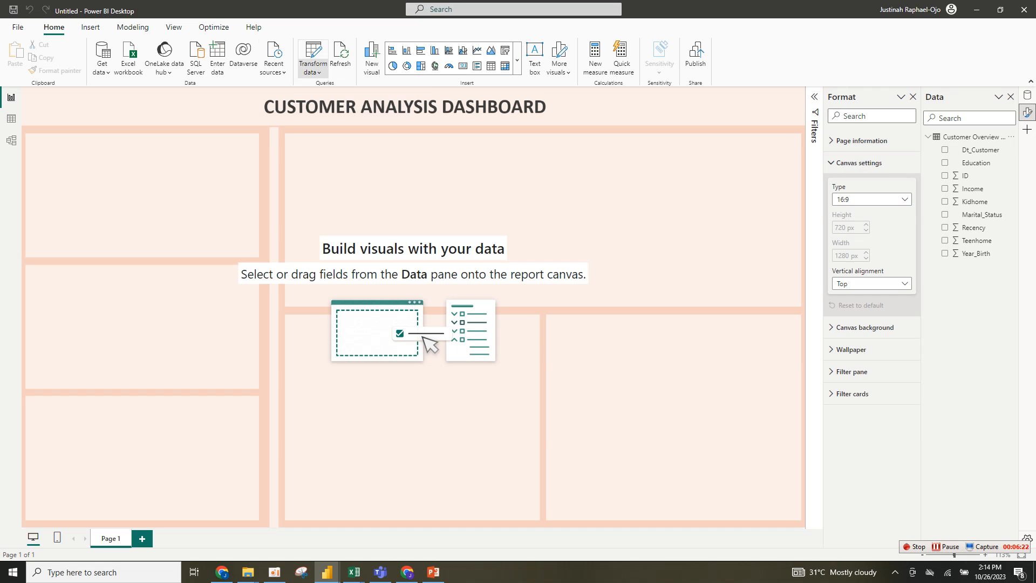
click(341, 87)
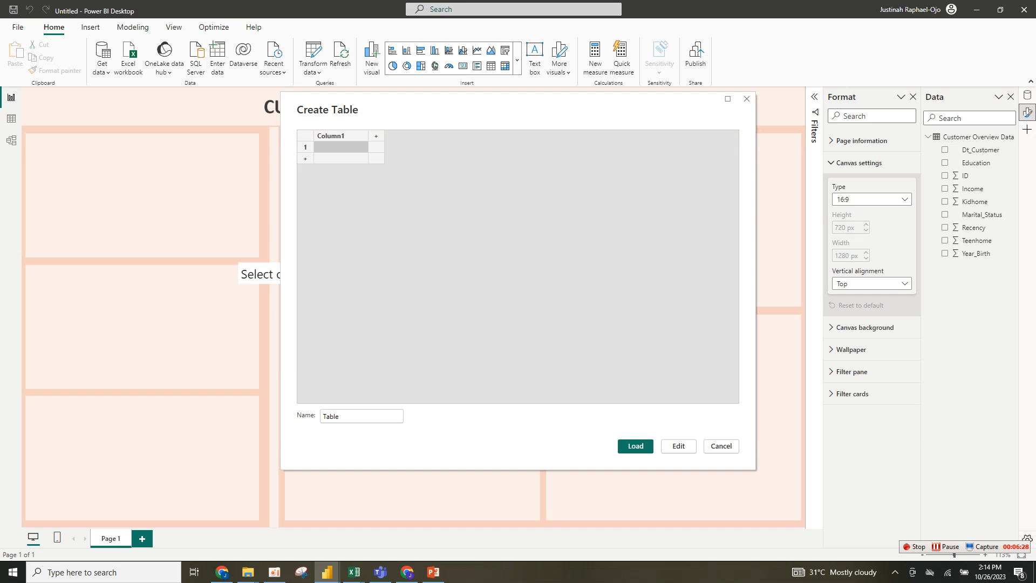
click(351, 416)
key(BackSpace)
key(BackSpace)
key(BackSpace)
key(BackSpace)
key(BackSpace)
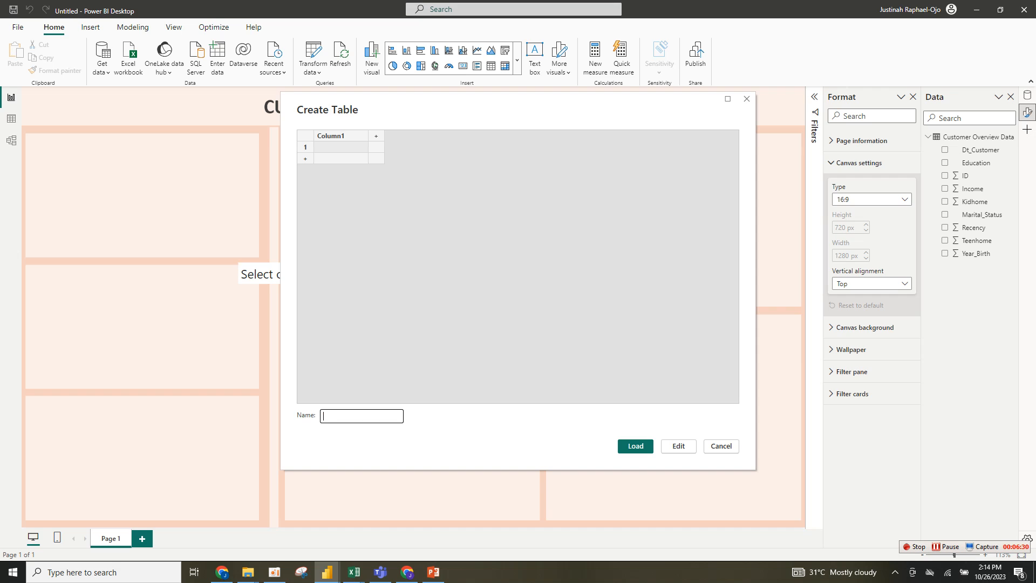
text(All Measure)
click(636, 446)
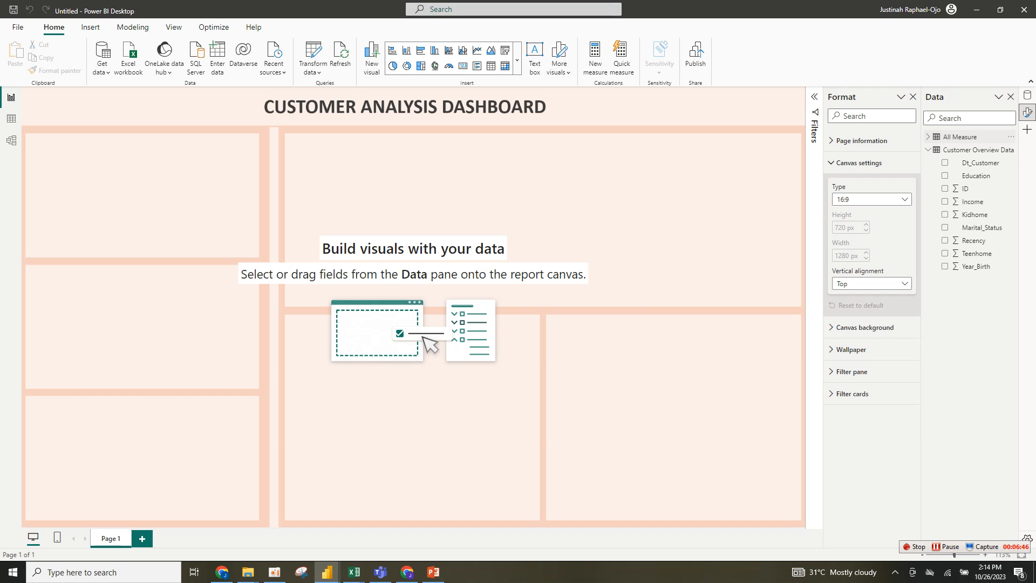
- Create a measure in All Measure: Total Customer = DISTINCTCOUNT('Customer Overview Data'[ID])
click(929, 137)
right_click(944, 138)
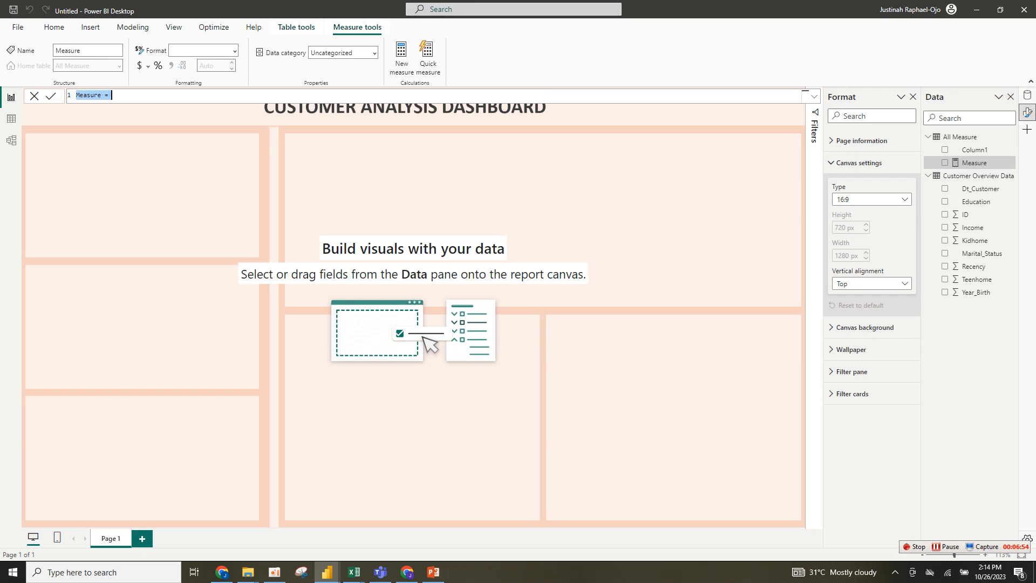
text(Total Customer = dis)
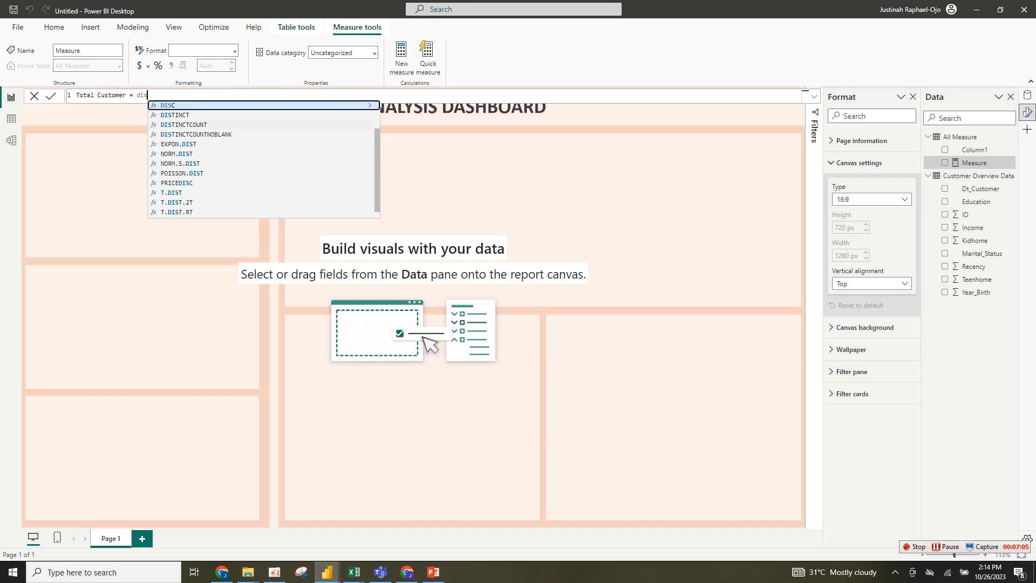
click(184, 124)
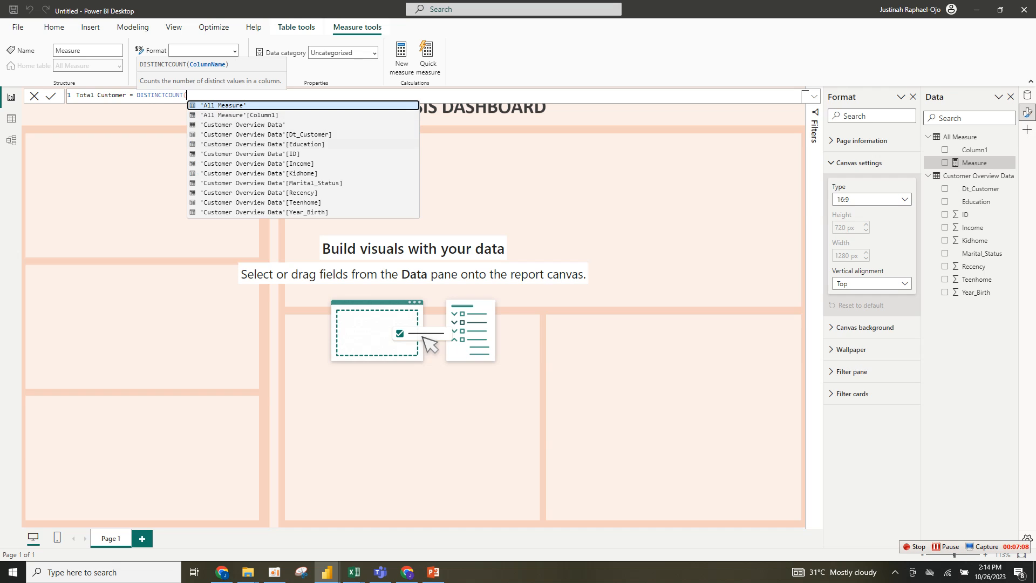
click(249, 154)
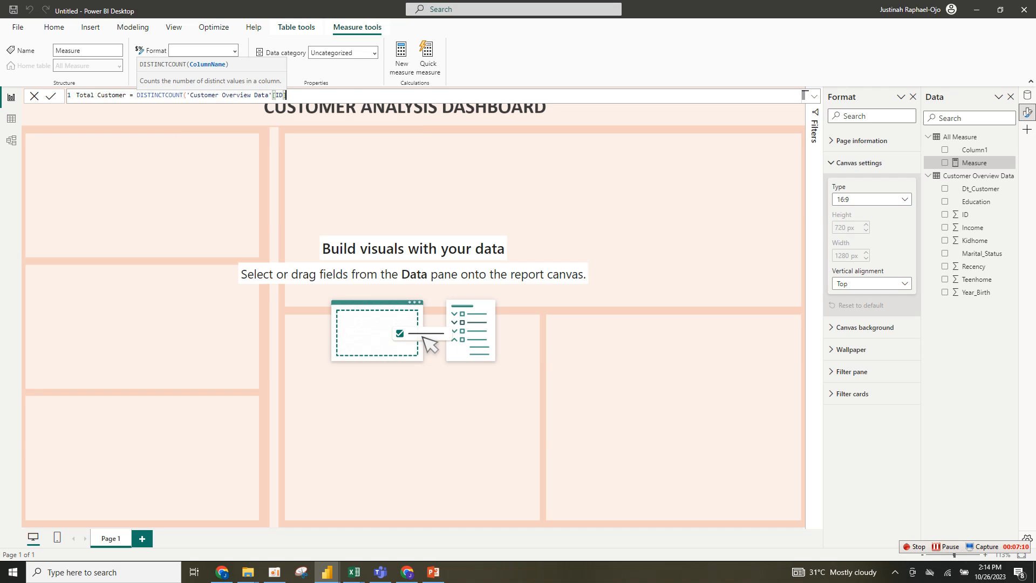
key(Return)
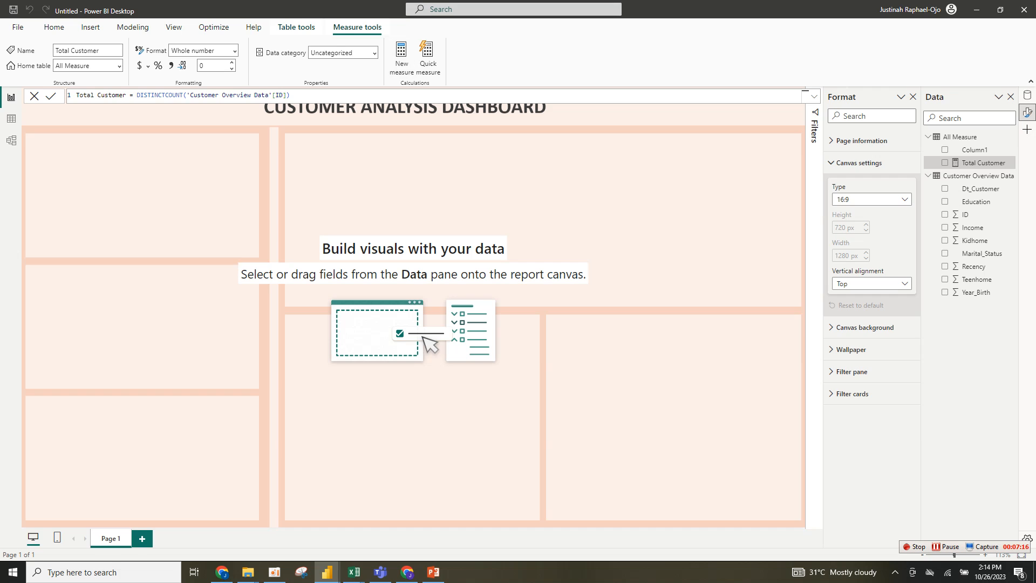
- Copy the Age Bucket column formula from the finished dashboard and return to the Untitled report
click(675, 189)
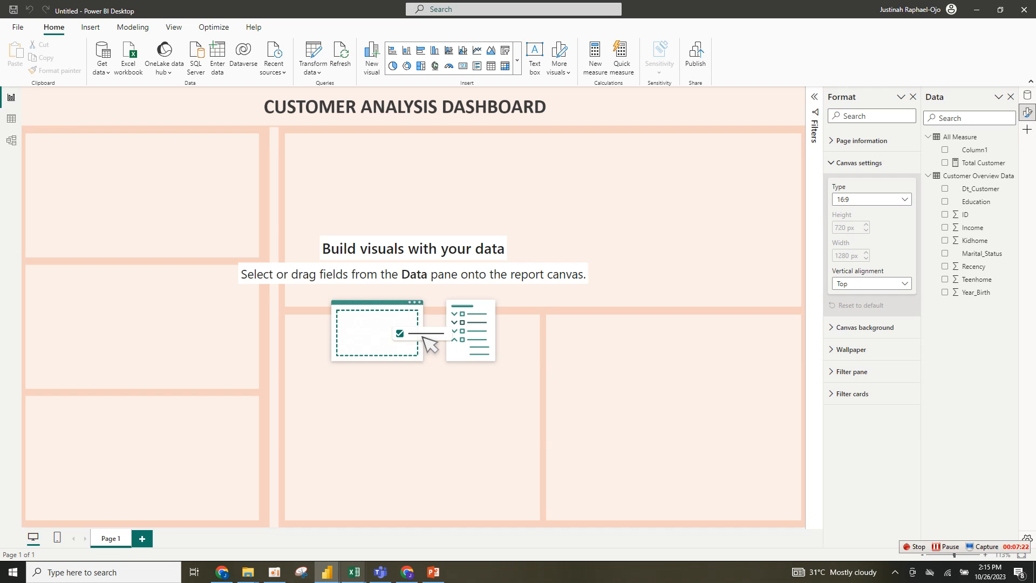
mouse_move(327, 572)
click(268, 521)
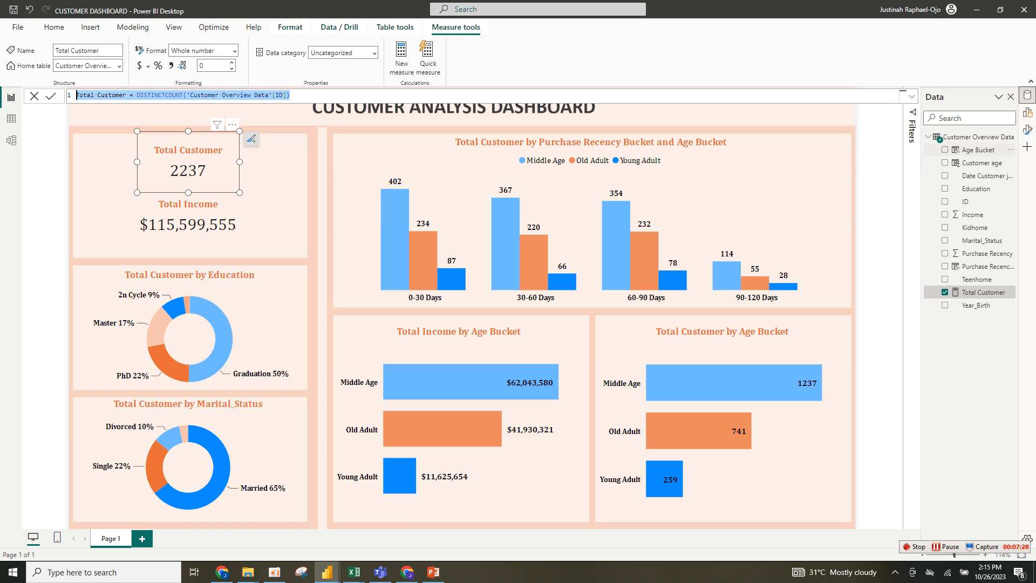
click(978, 150)
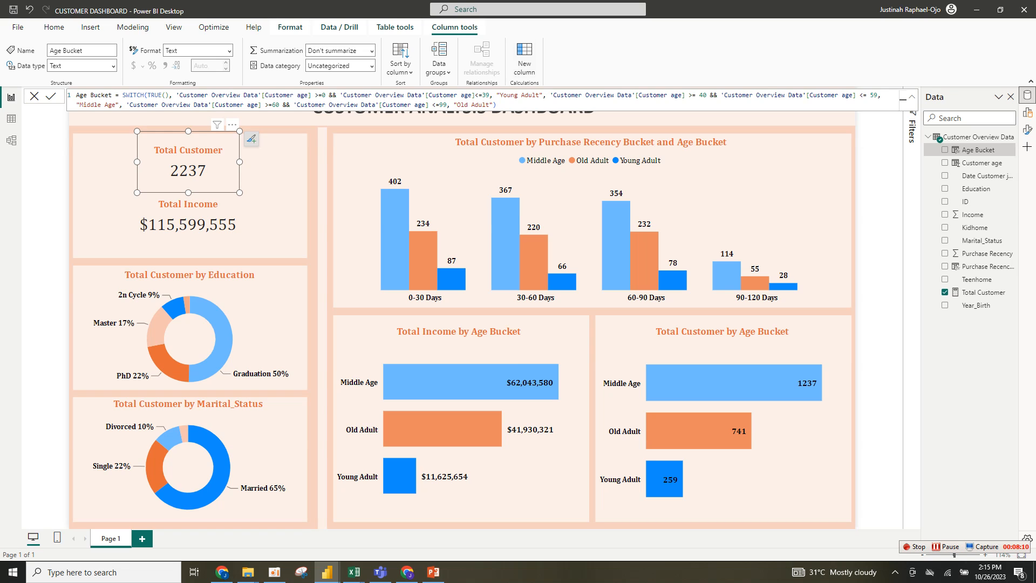
drag(497, 105, 76, 96)
key(ctrl+c)
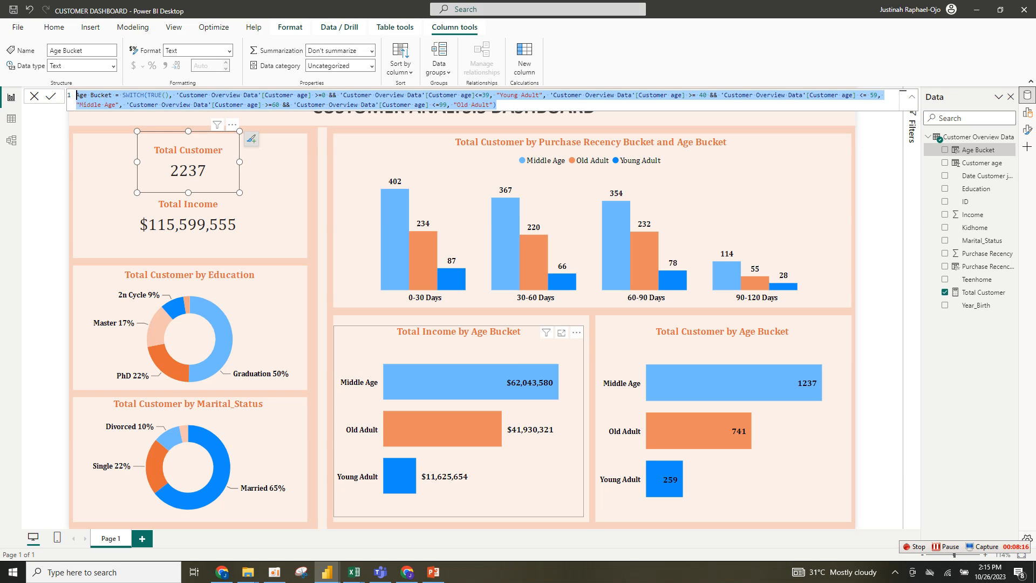
click(327, 572)
click(385, 524)
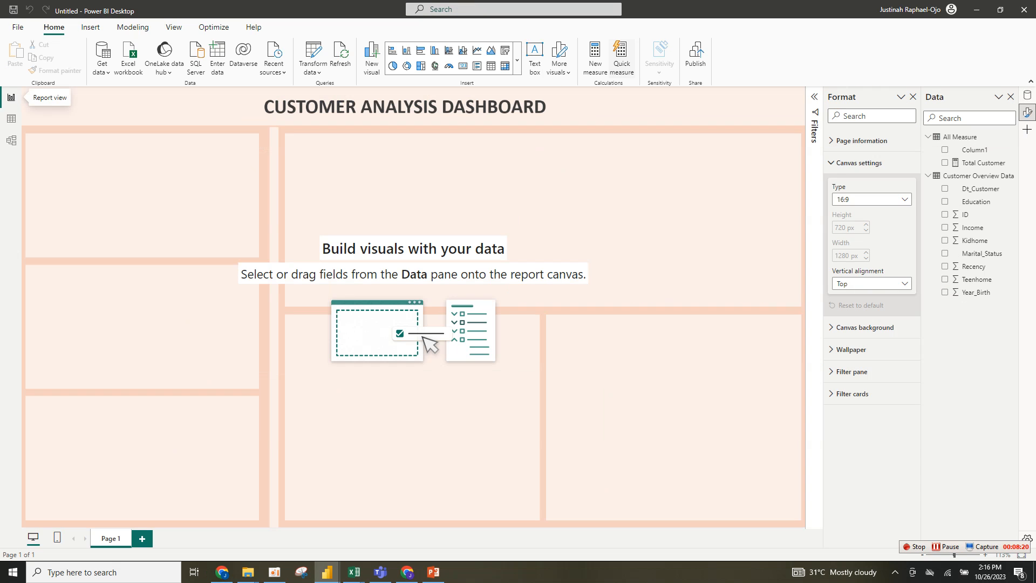
- Add a new column to the All Measure table
click(961, 137)
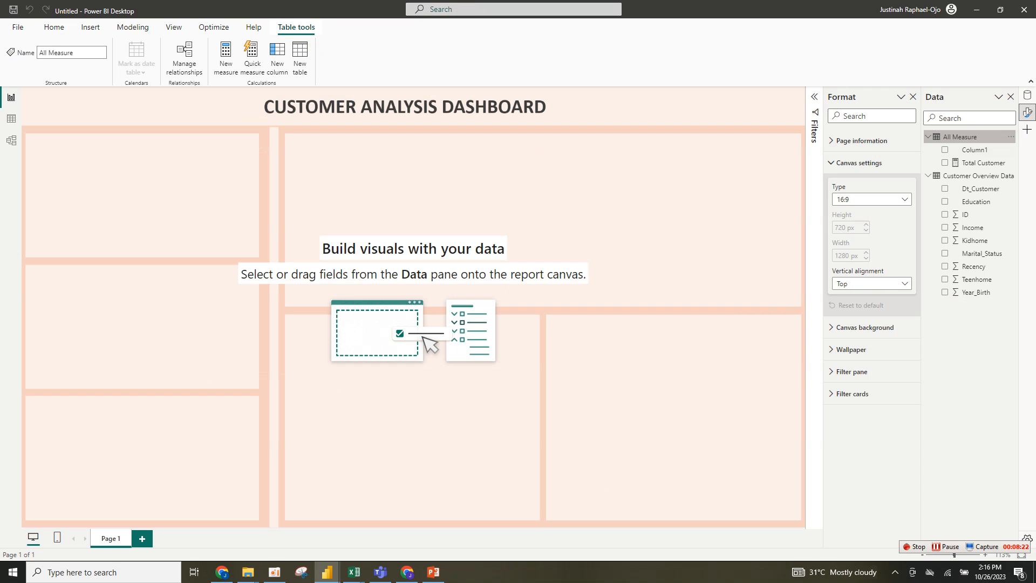
right_click(967, 138)
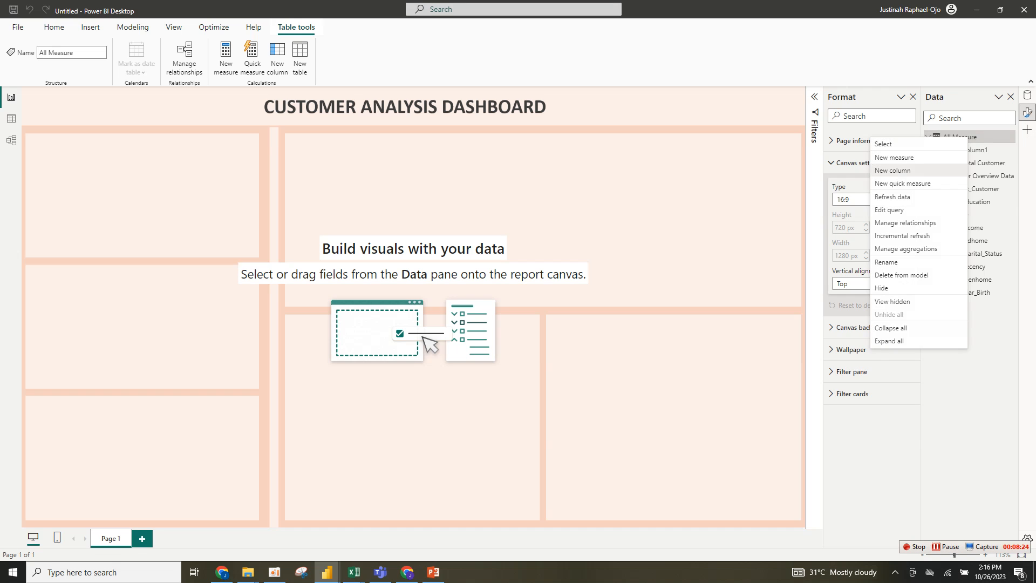
click(897, 168)
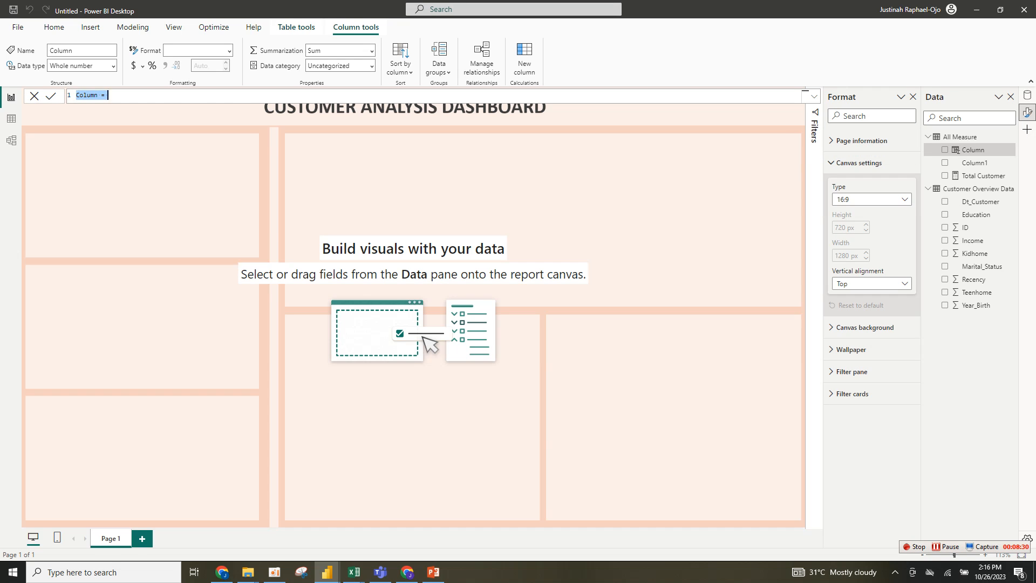
key(ctrl+v)
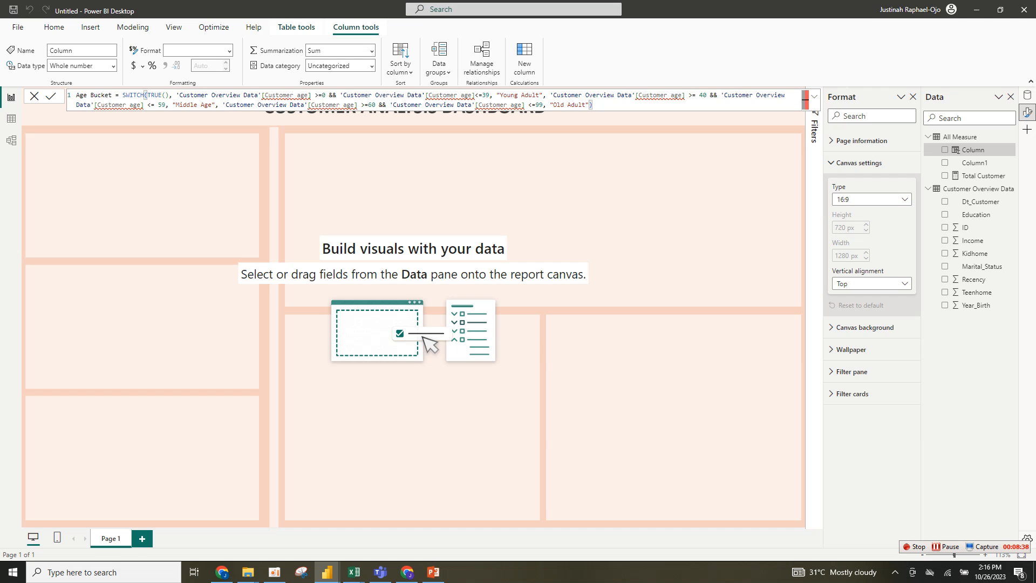
key(ctrl+shift+Home)
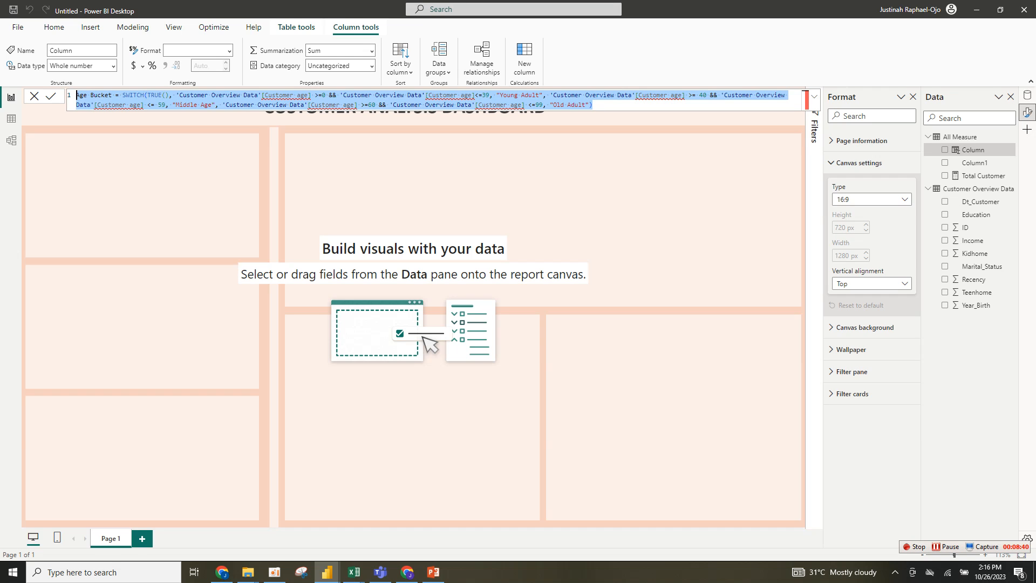
key(shift+Right)
key(shift+Right)
key(Delete)
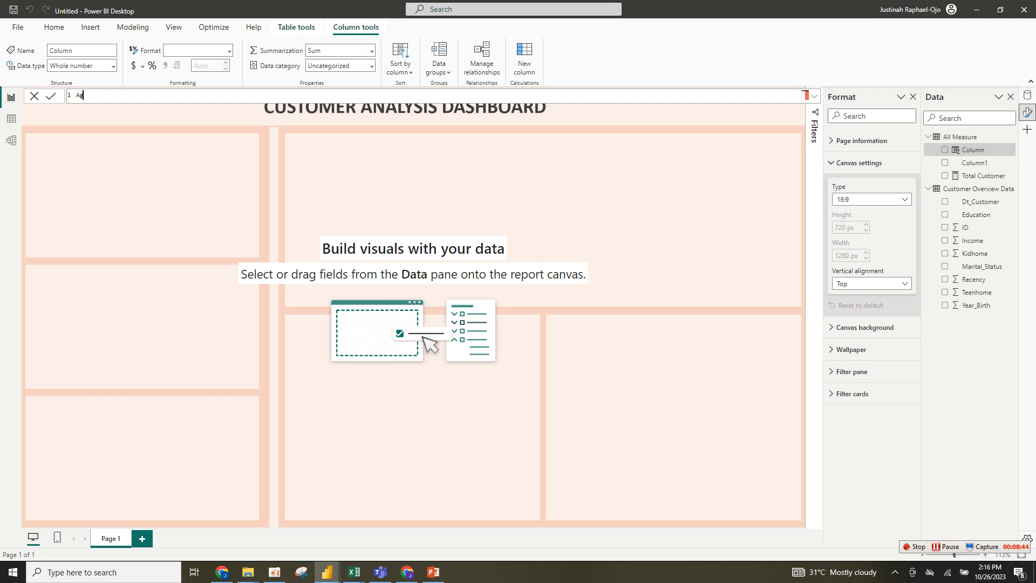
key(BackSpace)
- Switch to the finished CUSTOMER DASHBOARD report and copy the Customer age column formula
mouse_move(327, 572)
click(268, 519)
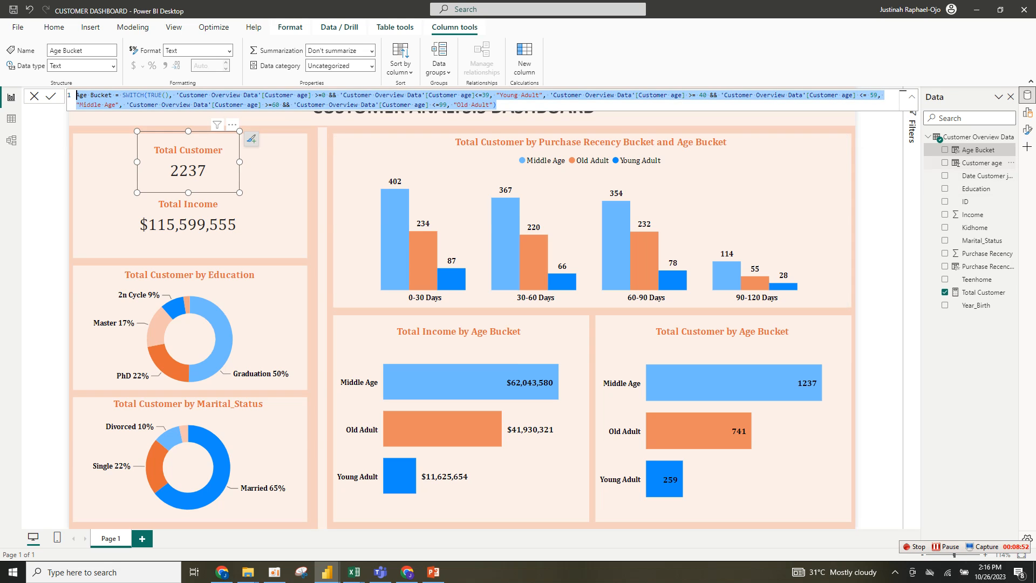
click(980, 162)
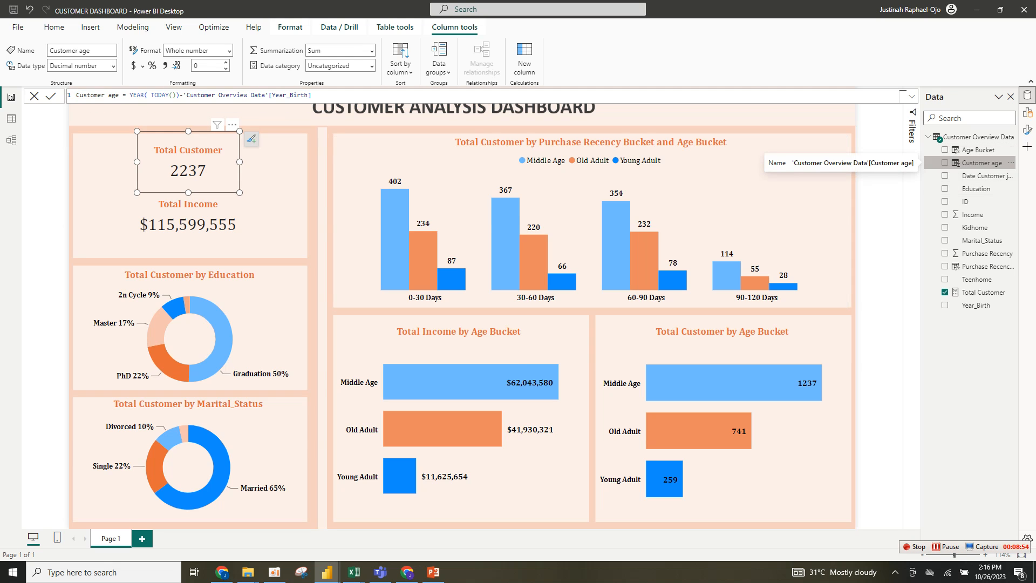
double_click(979, 162)
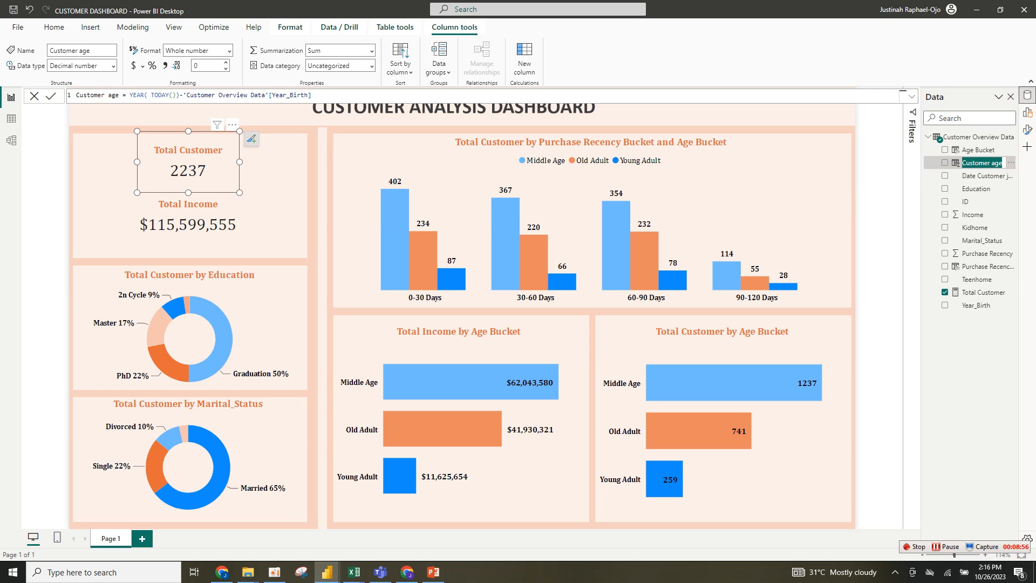
key(Escape)
drag(312, 95, 76, 95)
key(ctrl+c)
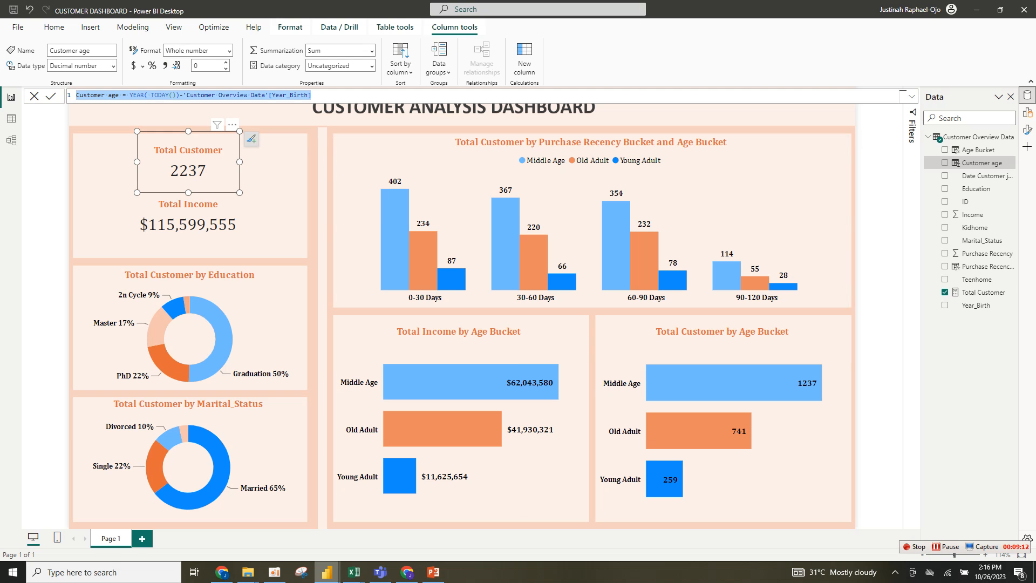
- Return to the Untitled report and discard the empty new column
mouse_move(326, 572)
click(391, 527)
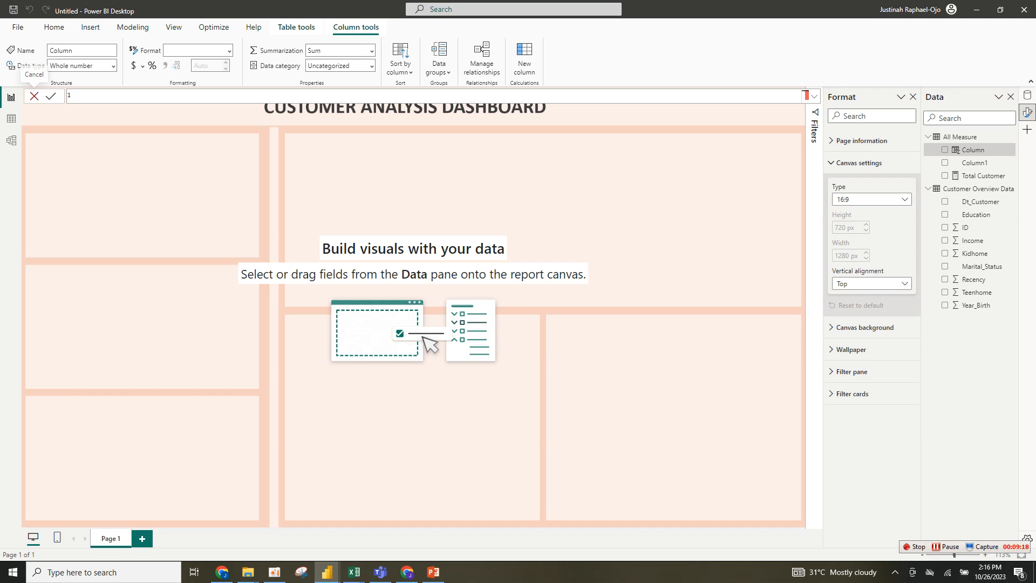
click(34, 96)
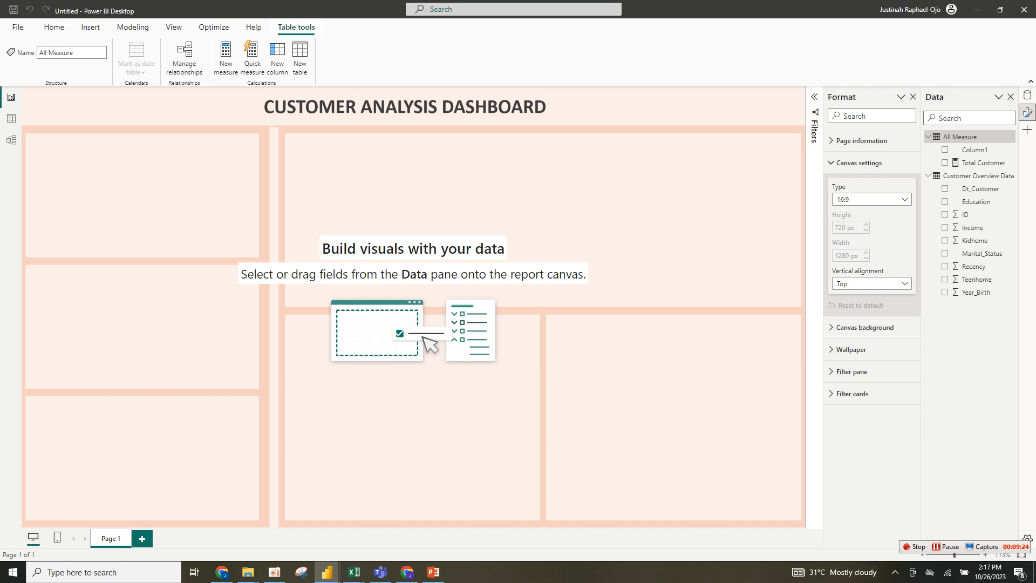
- Add a new column to the All Measure table and paste in the Customer age formula
right_click(956, 138)
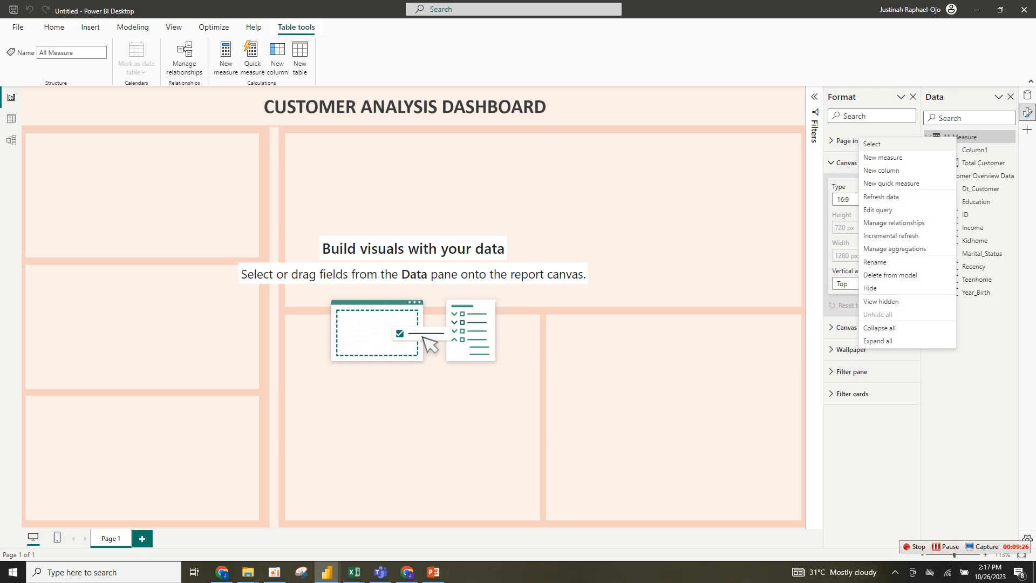
click(883, 169)
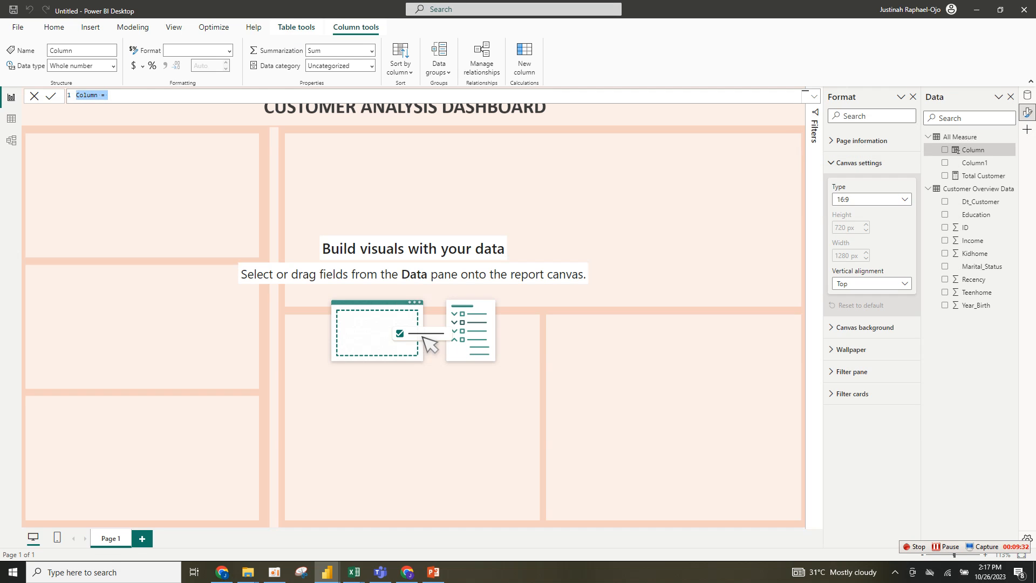
key(ctrl+v)
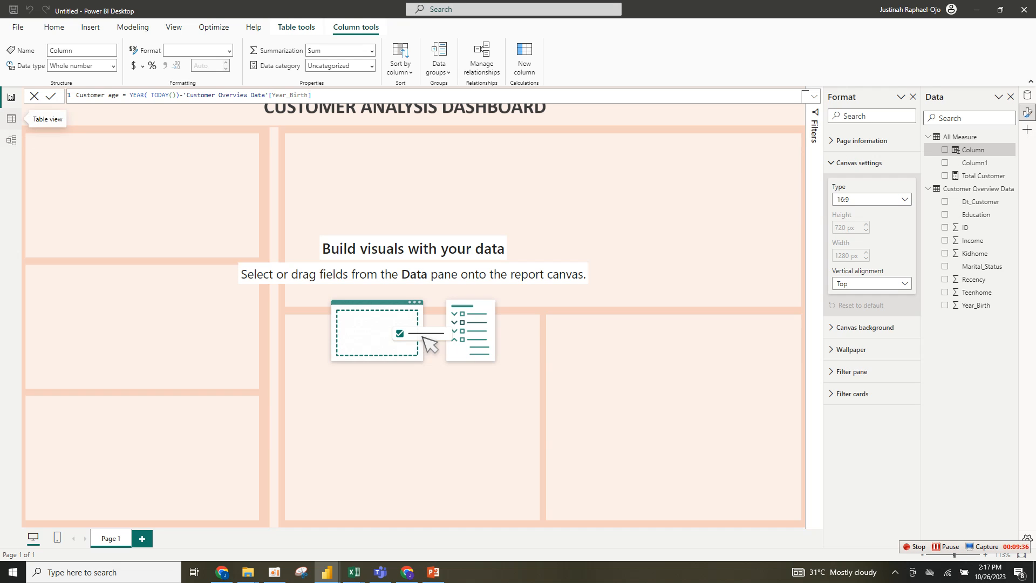
key(Return)
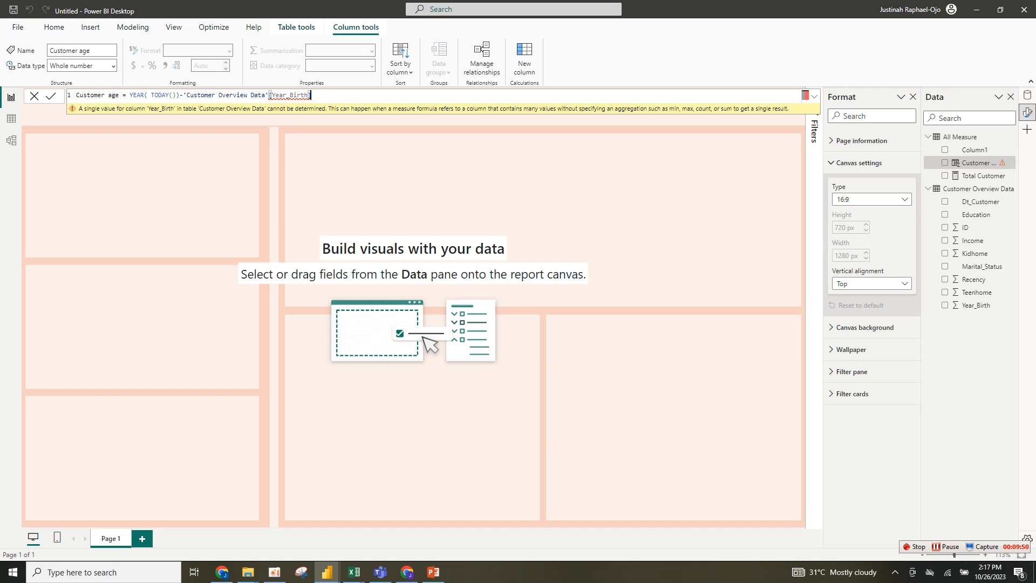
- Try rewriting the Customer age formula with YEAR(TODAY()) minus a customer field, then clear it and leave the formula editor
key(BackSpace)
key(BackSpace)
key(BackSpace)
key(BackSpace)
key(BackSpace)
key(BackSpace)
key(BackSpace)
key(BackSpace)
key(BackSpace)
key(BackSpace)
key(BackSpace)
key(BackSpace)
key(BackSpace)
key(BackSpace)
key(BackSpace)
key(BackSpace)
key(BackSpace)
key(BackSpace)
key(BackSpace)
key(BackSpace)
key(BackSpace)
key(BackSpace)
key(BackSpace)
key(BackSpace)
key(BackSpace)
key(BackSpace)
key(BackSpace)
key(BackSpace)
key(BackSpace)
key(BackSpace)
key(BackSpace)
key(BackSpace)
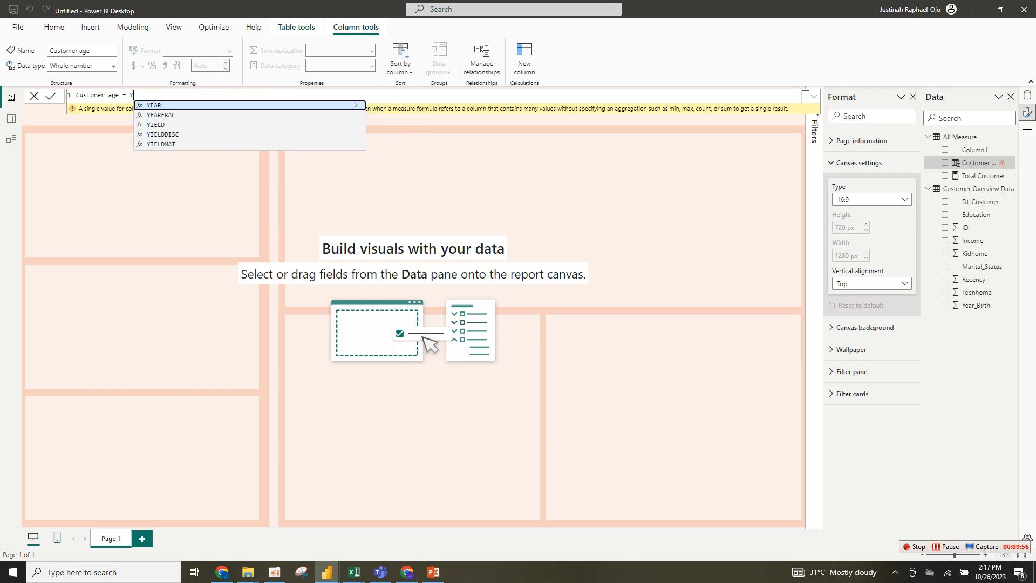
key(BackSpace)
text(ye)
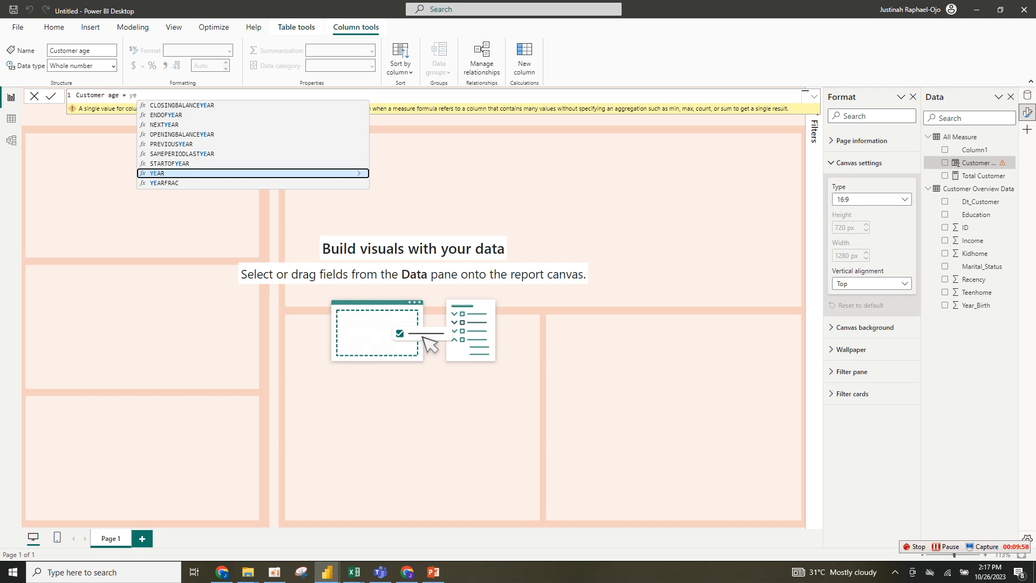
key(Tab)
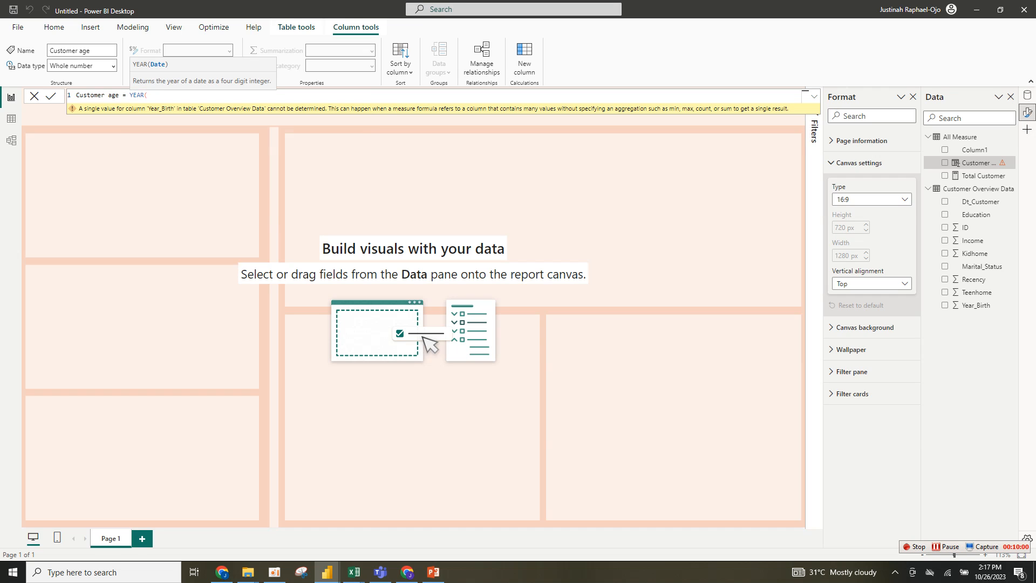
text(toda)
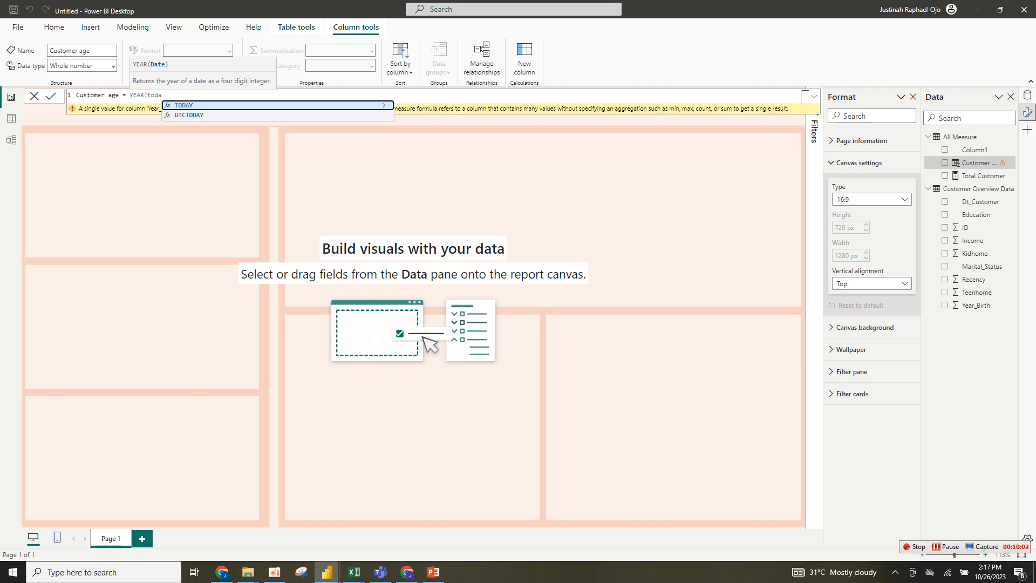
key(Tab)
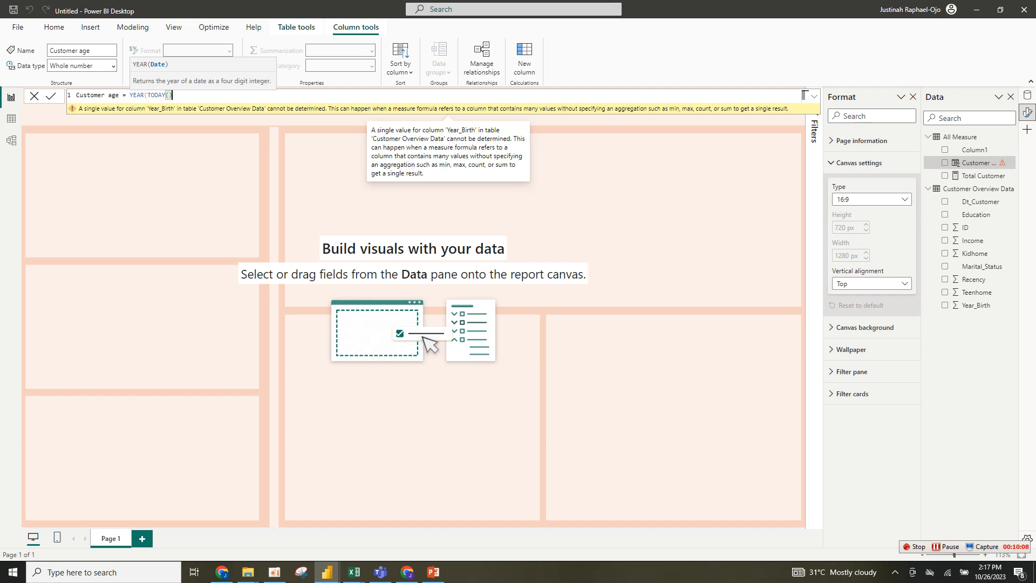
text())
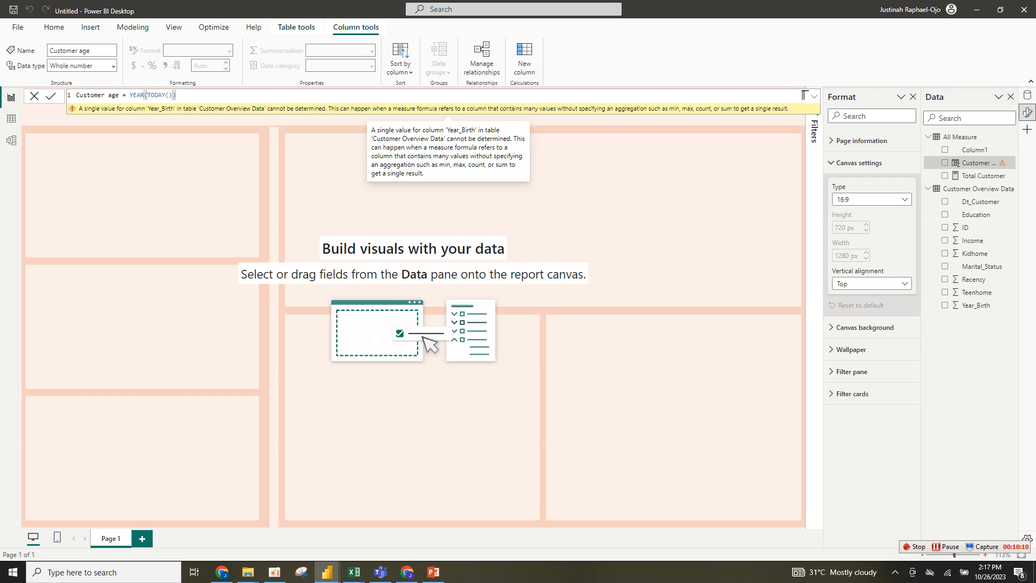
text(,)
key(BackSpace)
text(- cust)
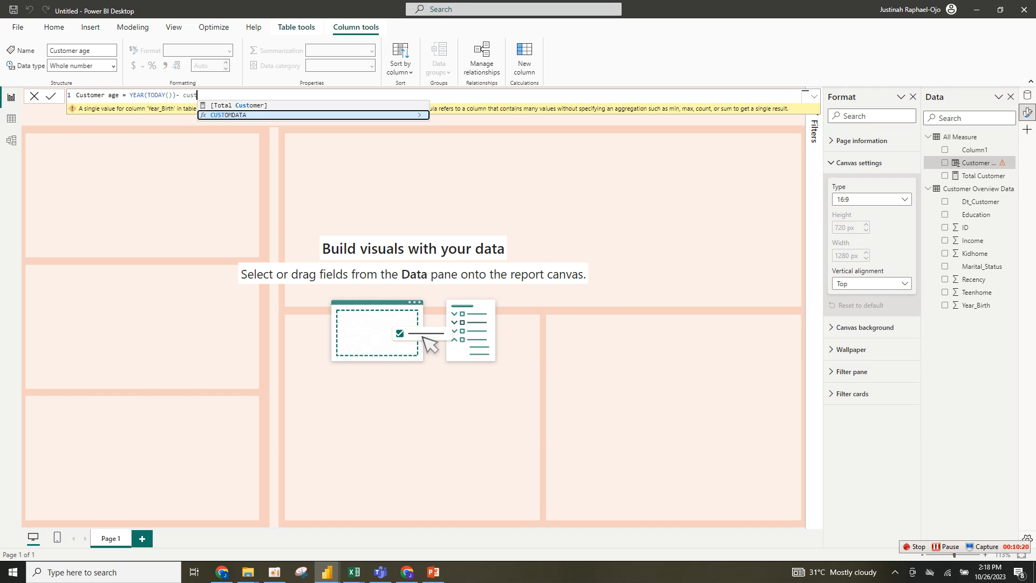
key(ctrl+a)
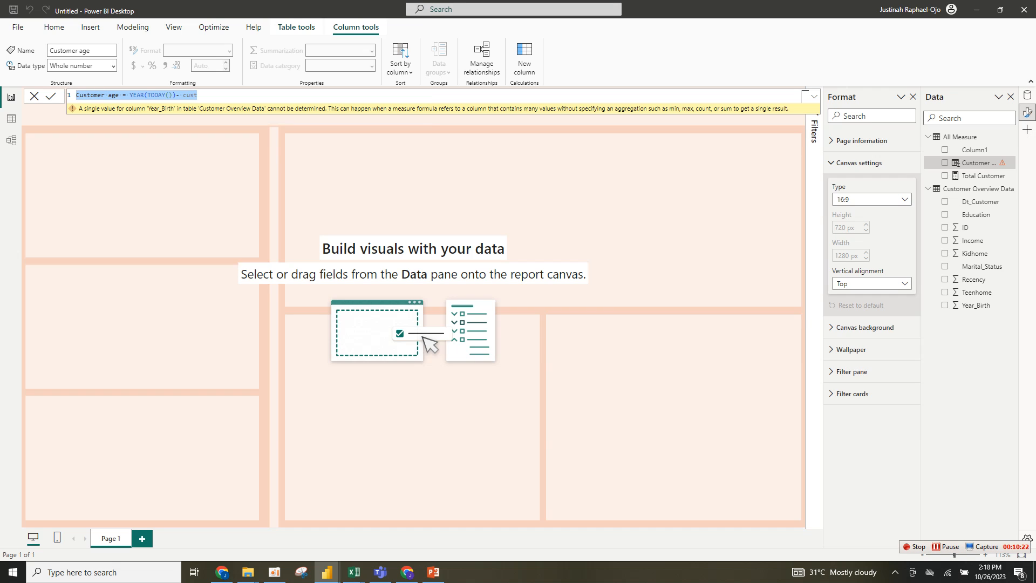
key(BackSpace)
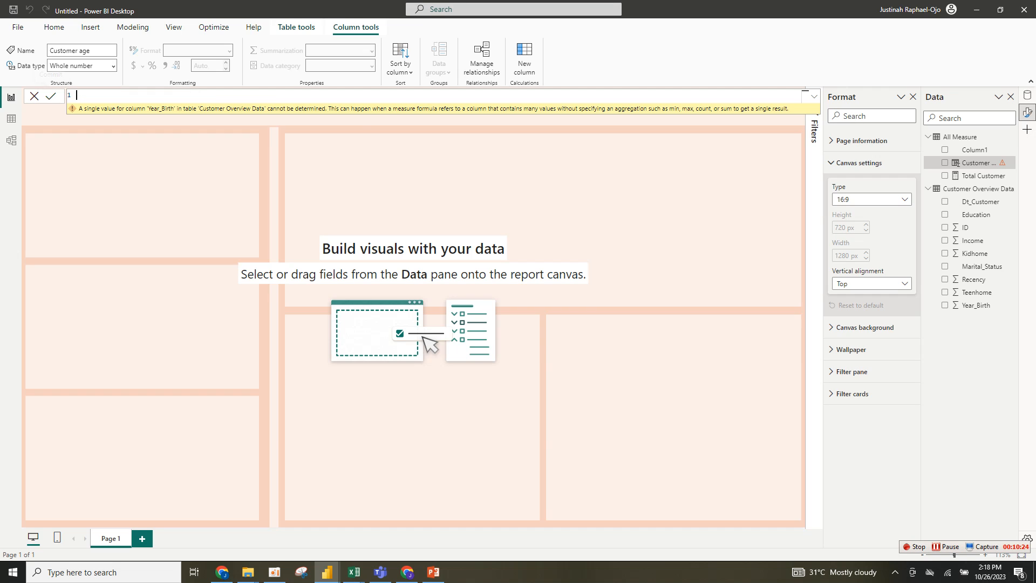
key(Escape)
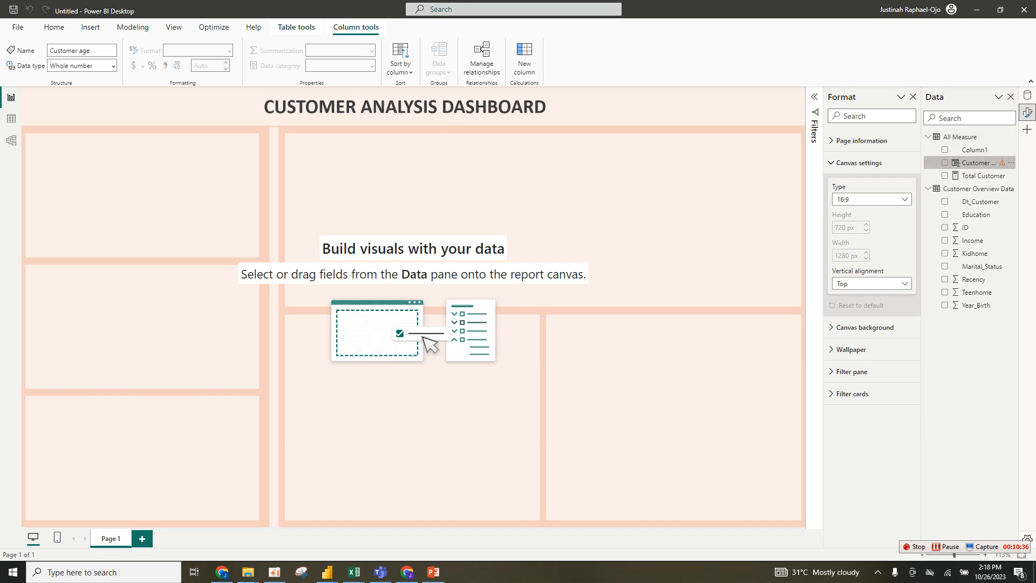
- Add a column to Customer Overview Data: Customer Age = YEAR(TODAY())-'Customer Overview Data'[Year_Birth]
click(971, 188)
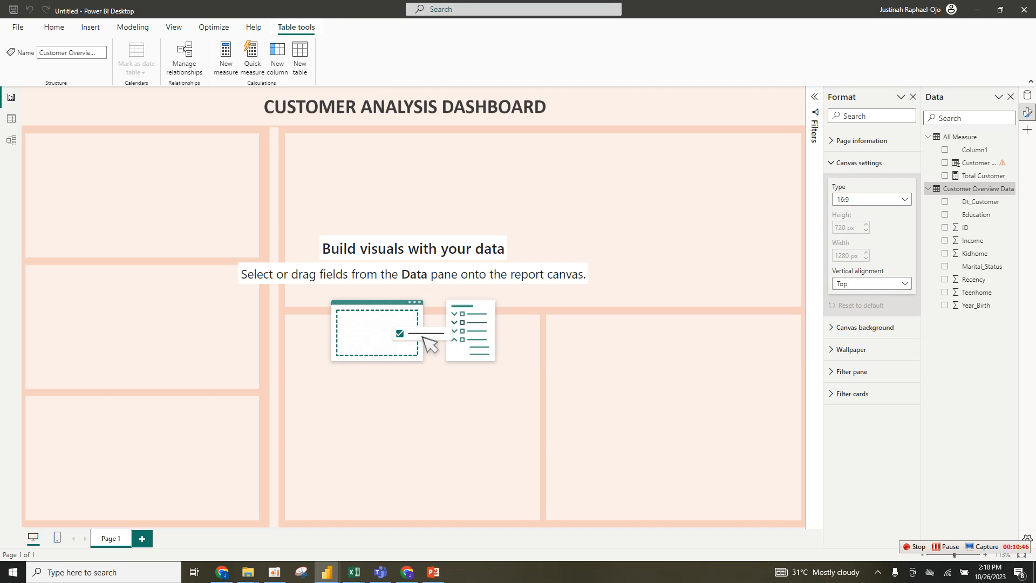
click(277, 57)
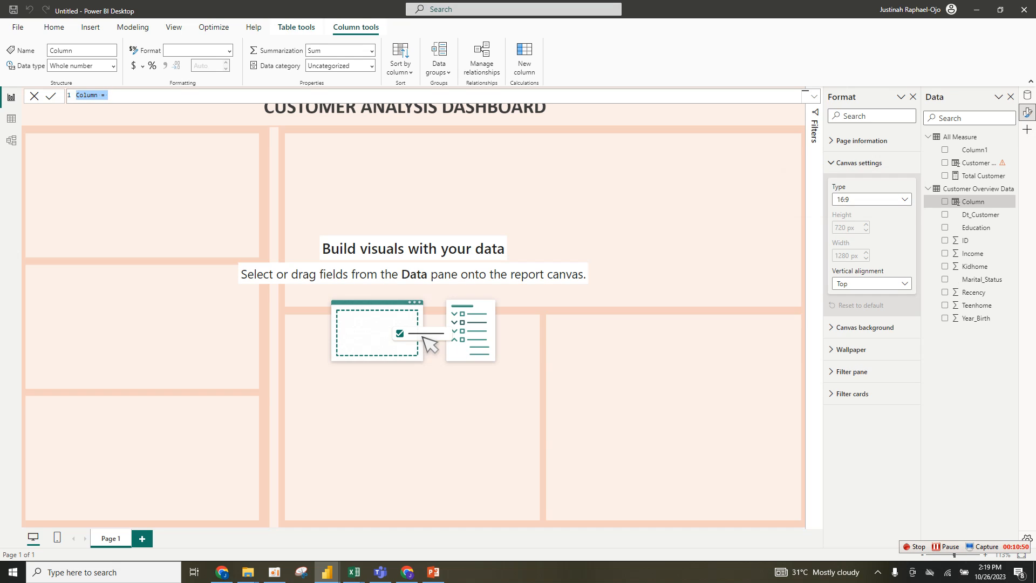
key(BackSpace)
text(Customer Age = year)
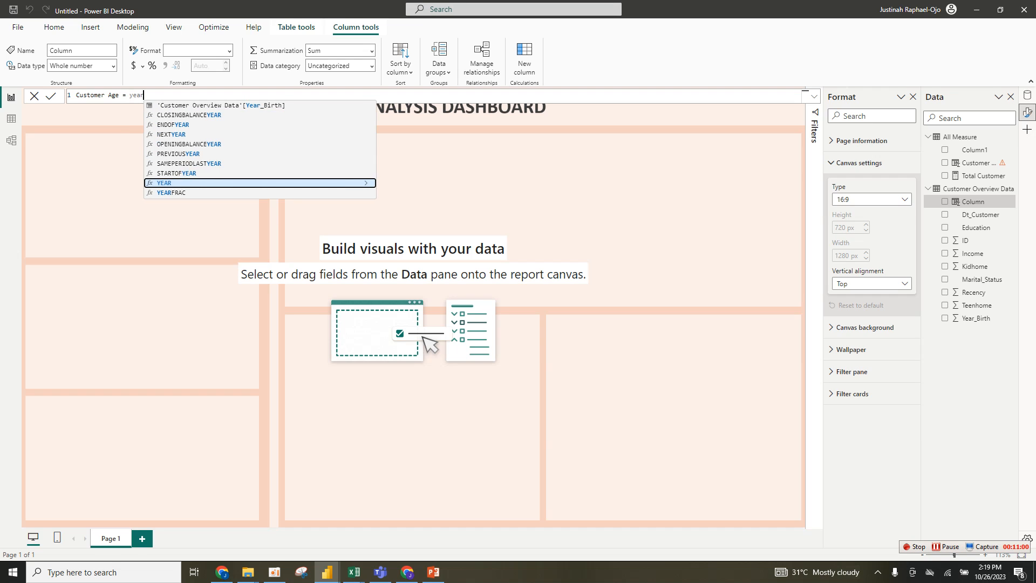
key(Tab)
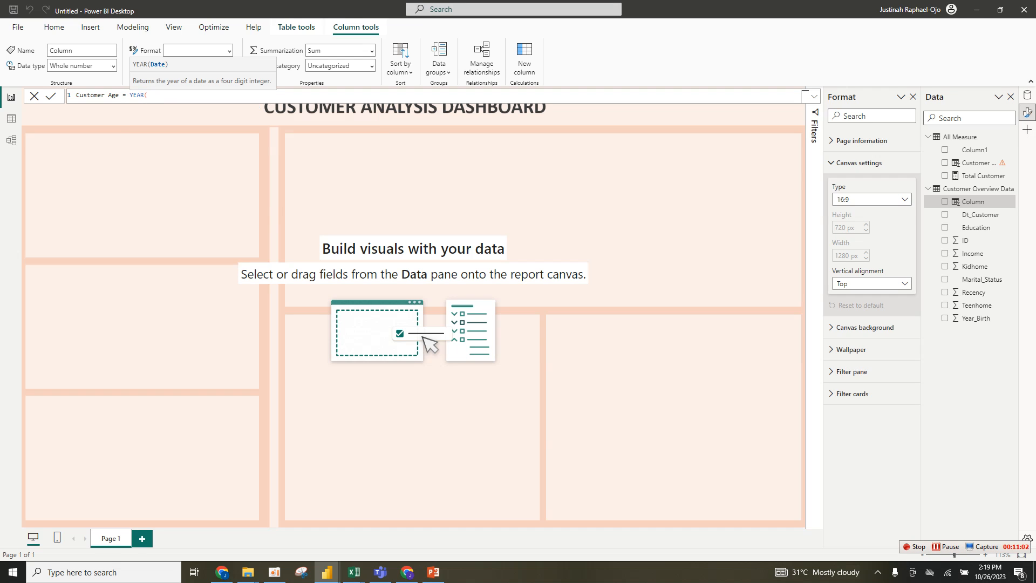
text(t)
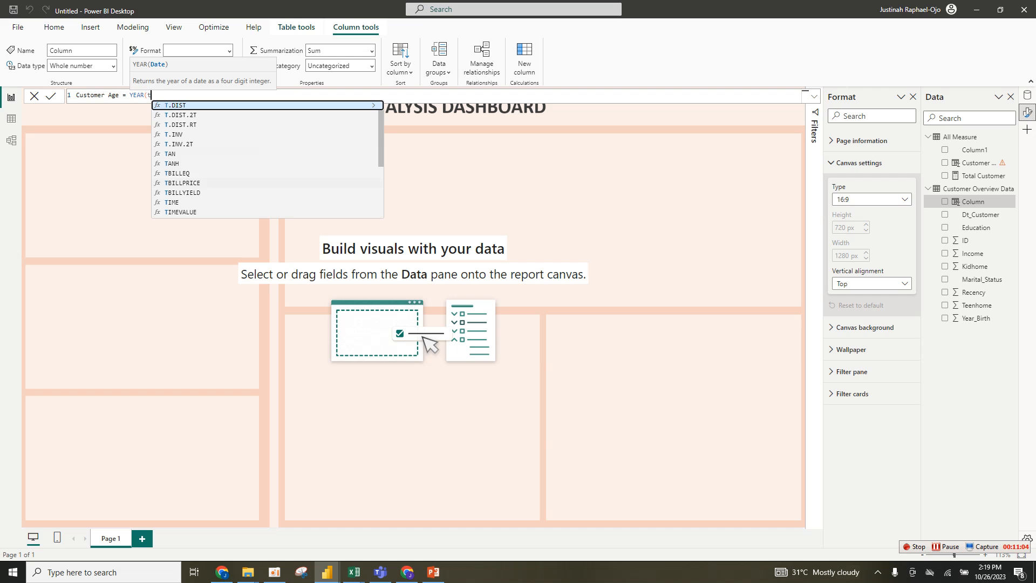
text(od)
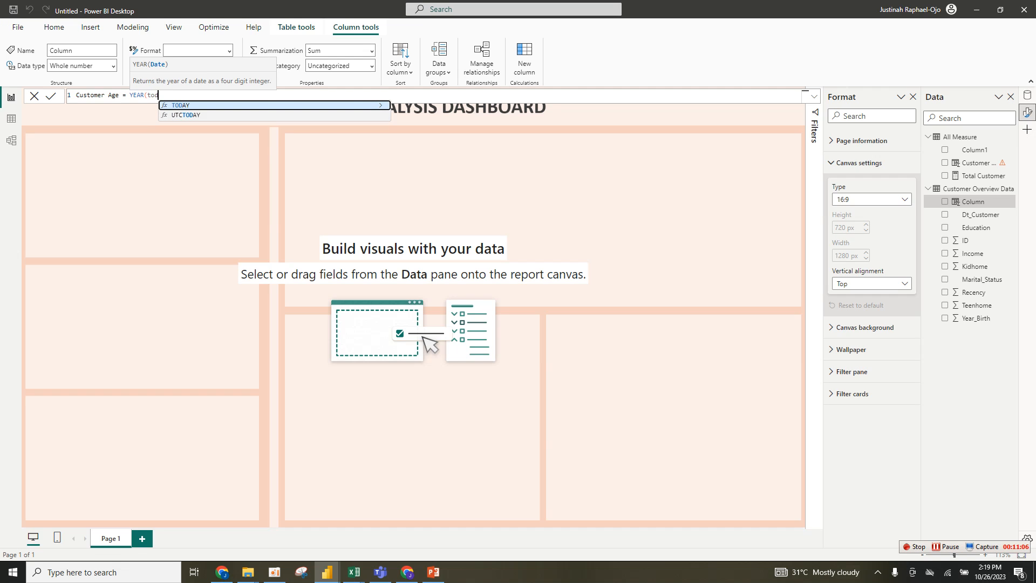
key(Tab)
text())
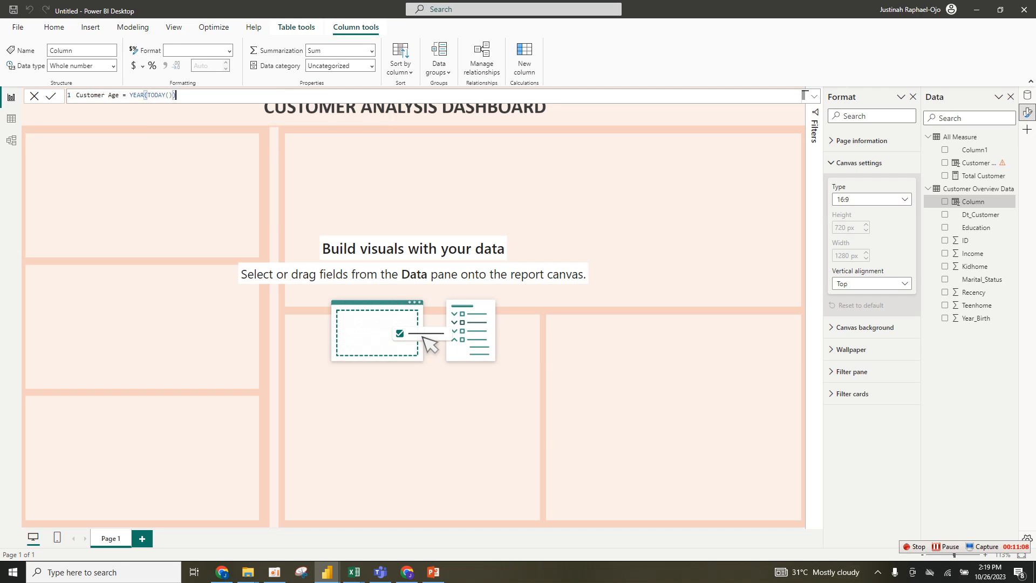
text(-cust)
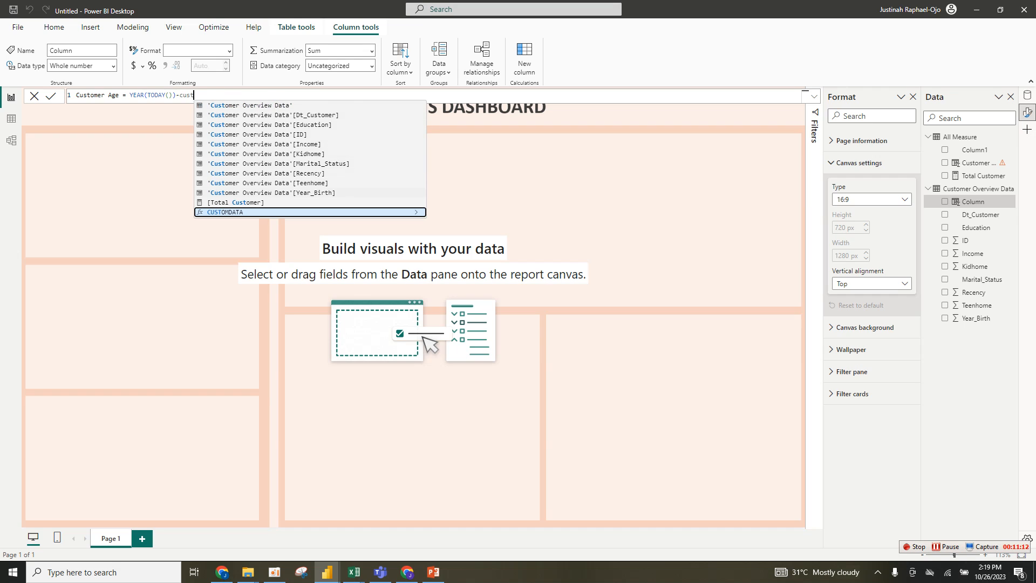
click(272, 193)
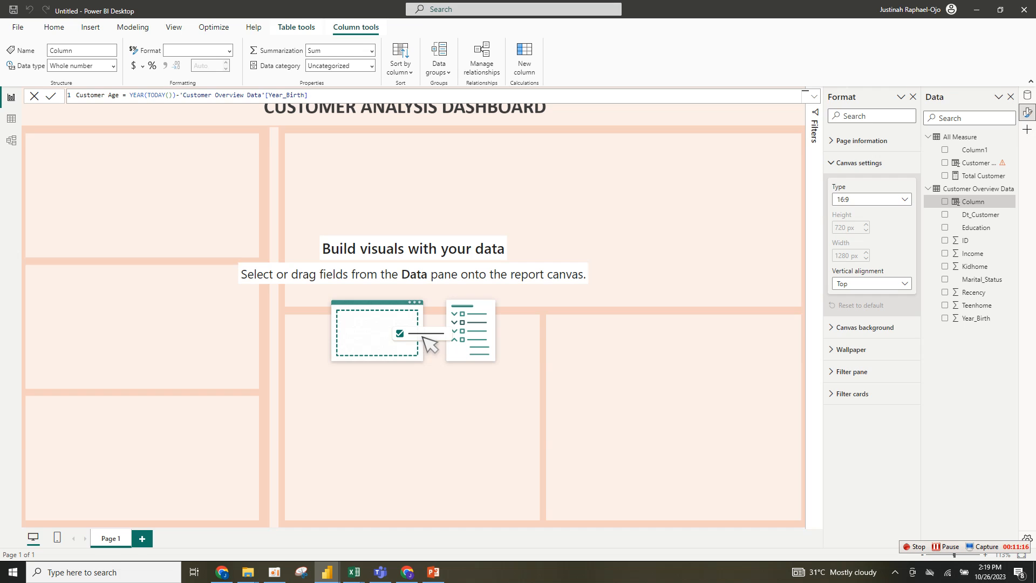
key(Return)
- Delete the erroneous Customer age column from the All Measure table
double_click(978, 163)
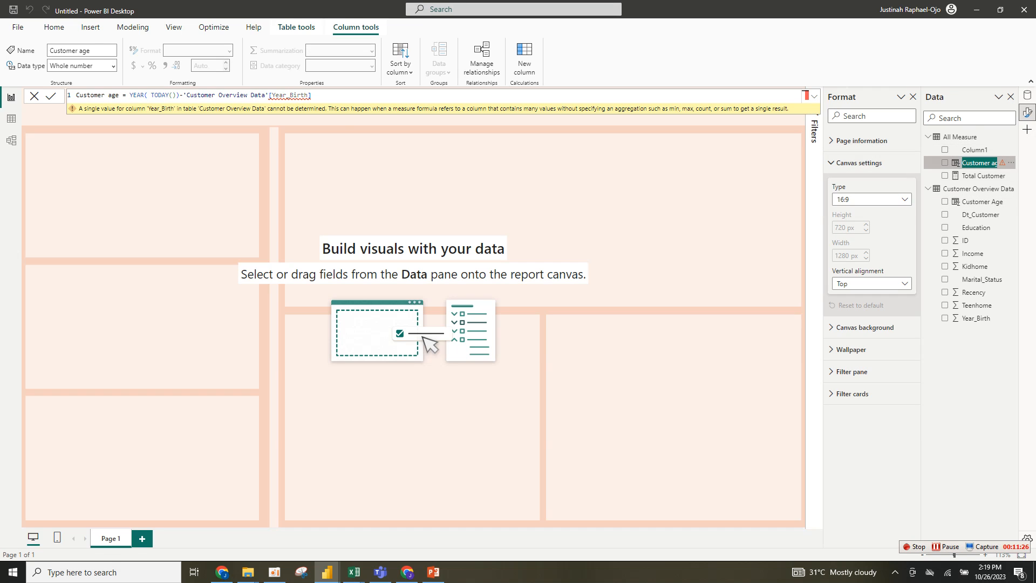
click(1011, 163)
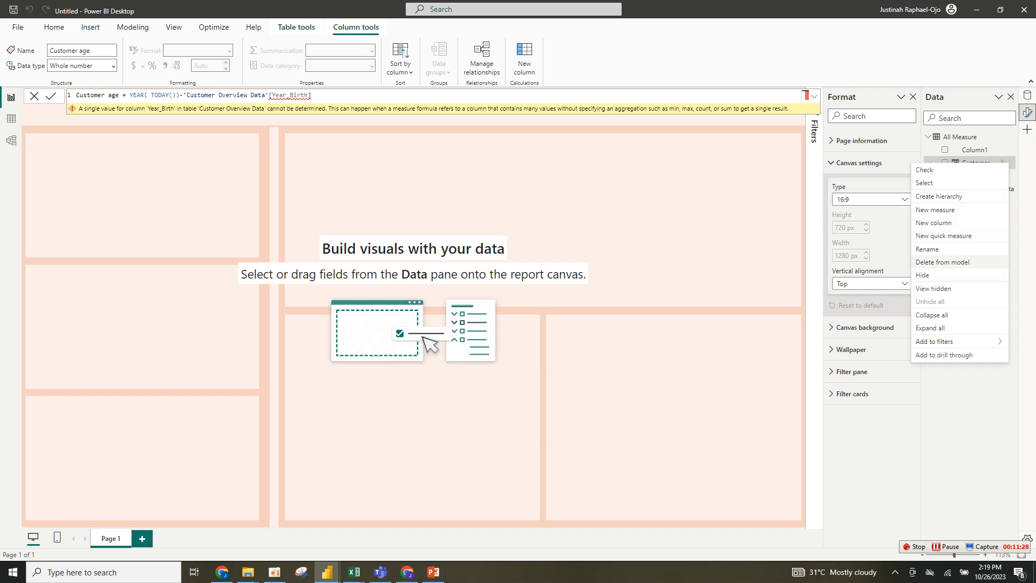
click(943, 262)
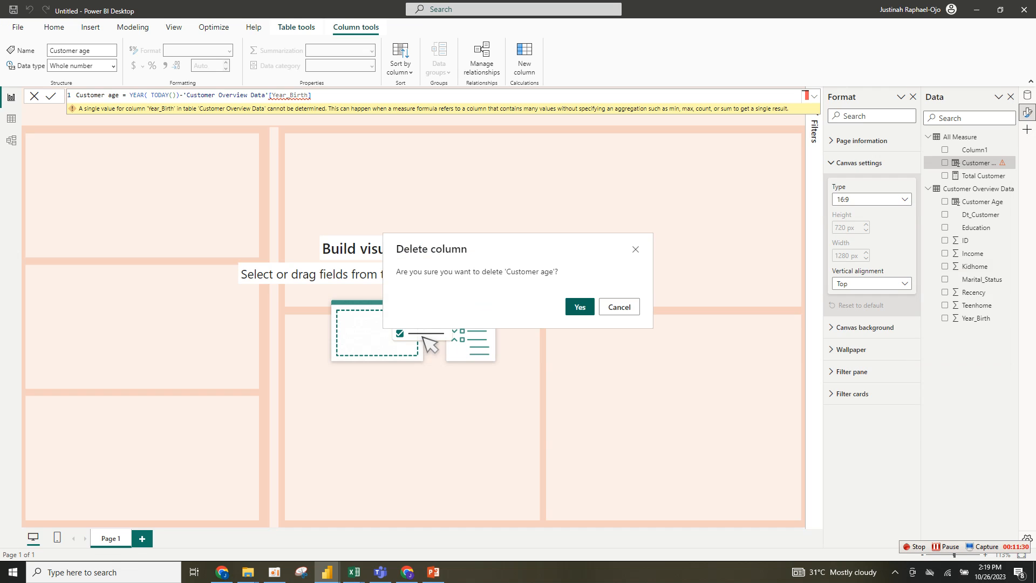
click(579, 306)
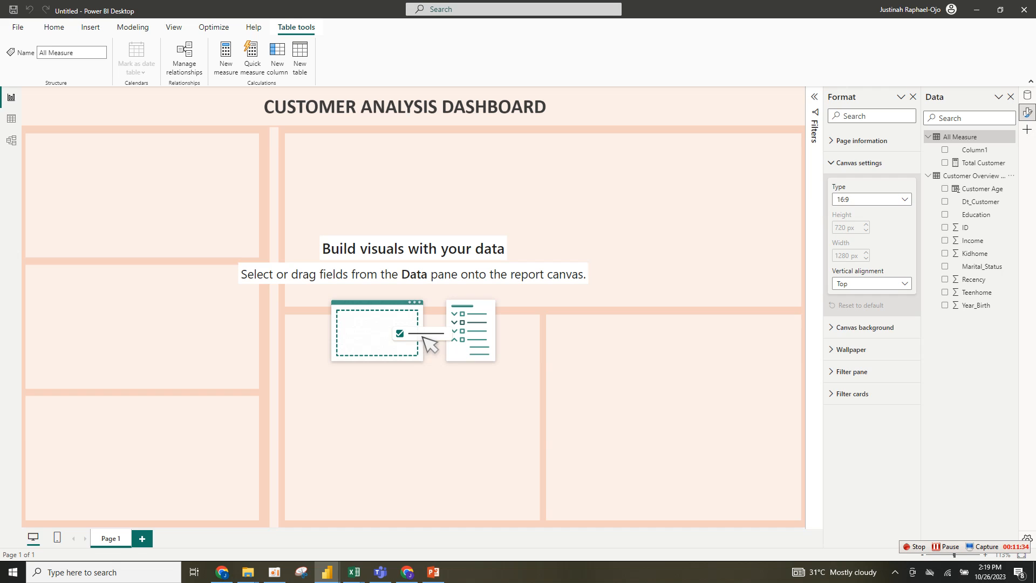
- Copy the Age Bucket formula from the finished CUSTOMER DASHBOARD report and paste it as a new column in Customer Overview Data
mouse_move(327, 572)
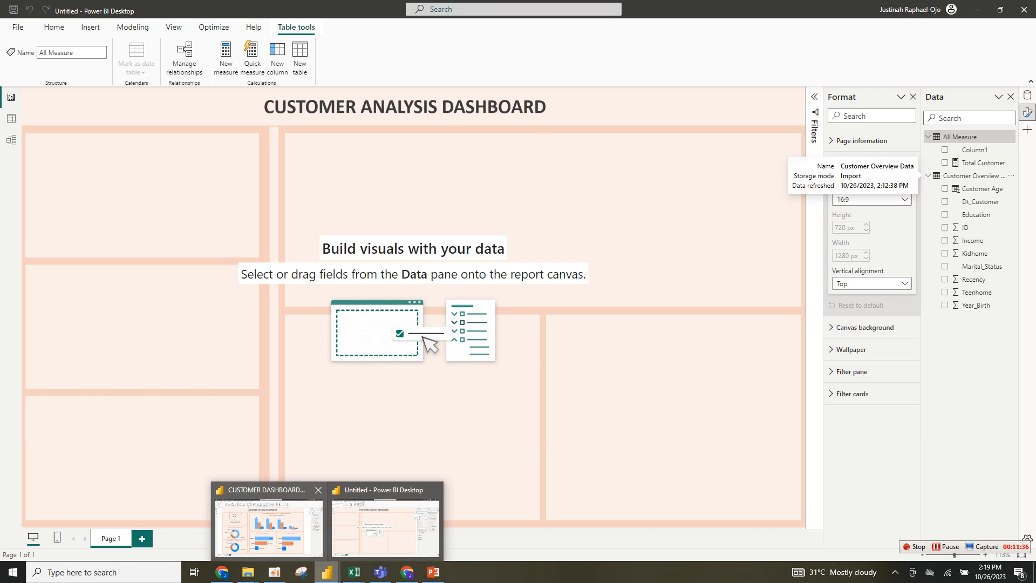
click(268, 524)
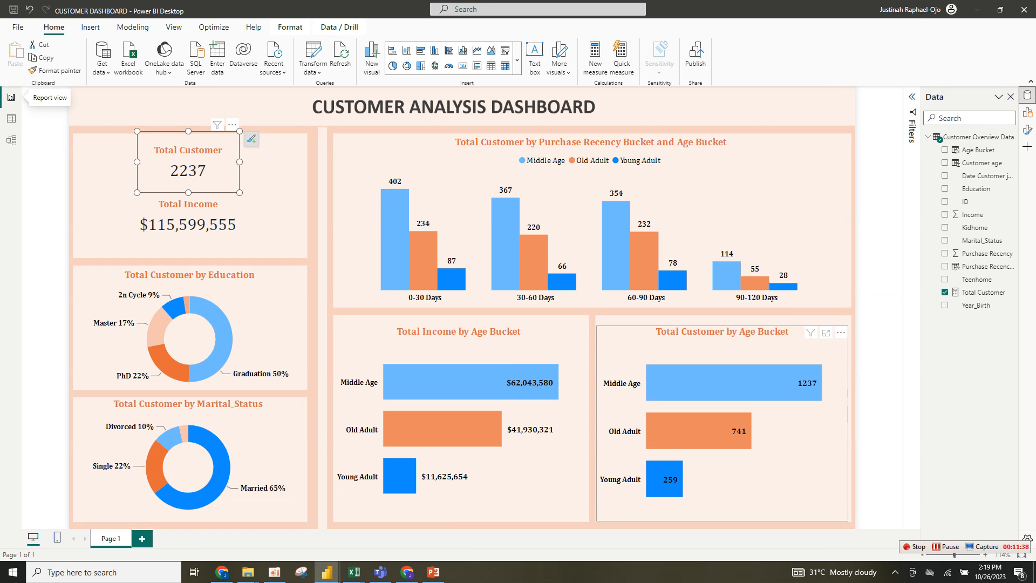
click(978, 150)
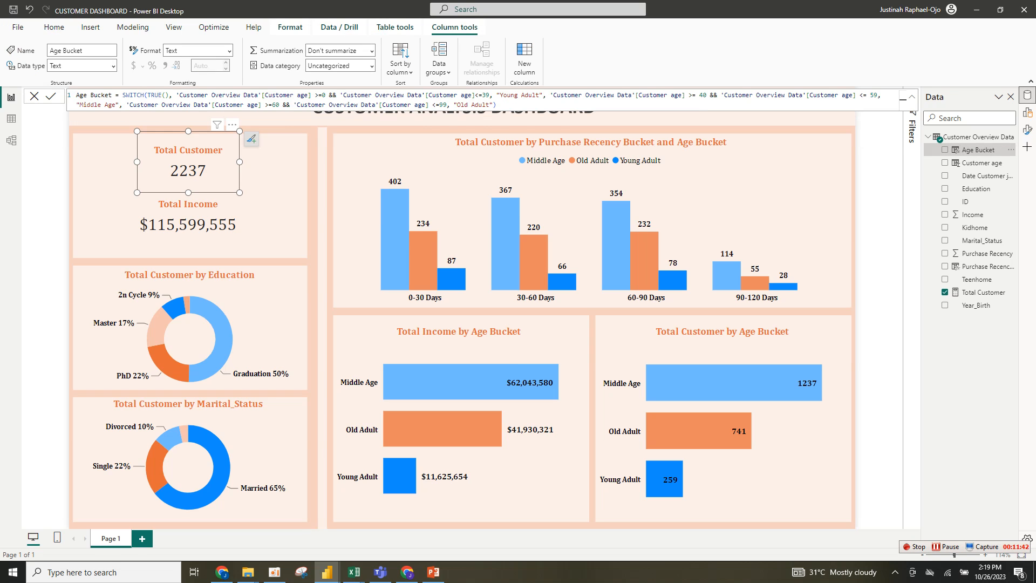
key(ctrl+a)
key(ctrl+c)
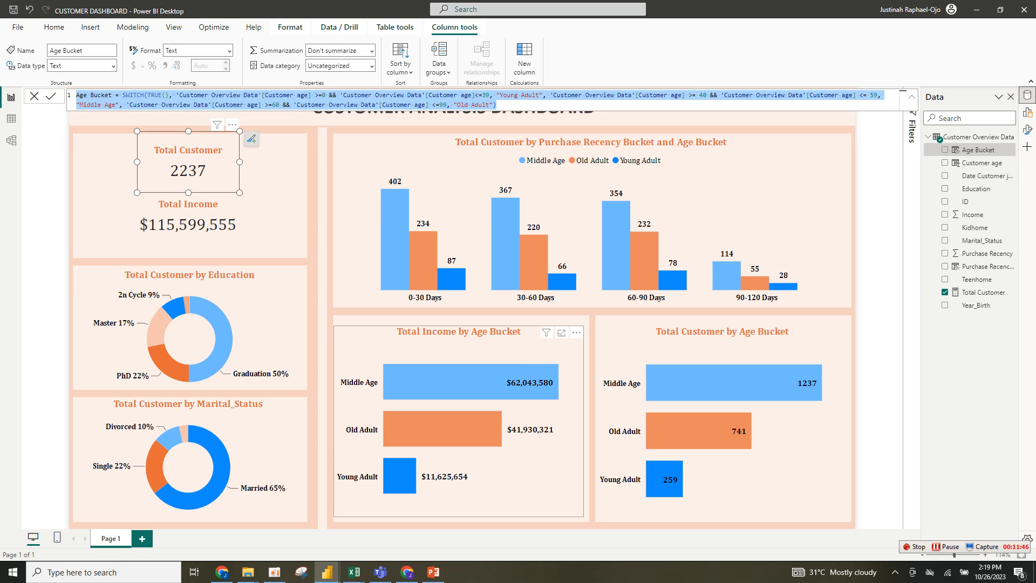
mouse_move(327, 571)
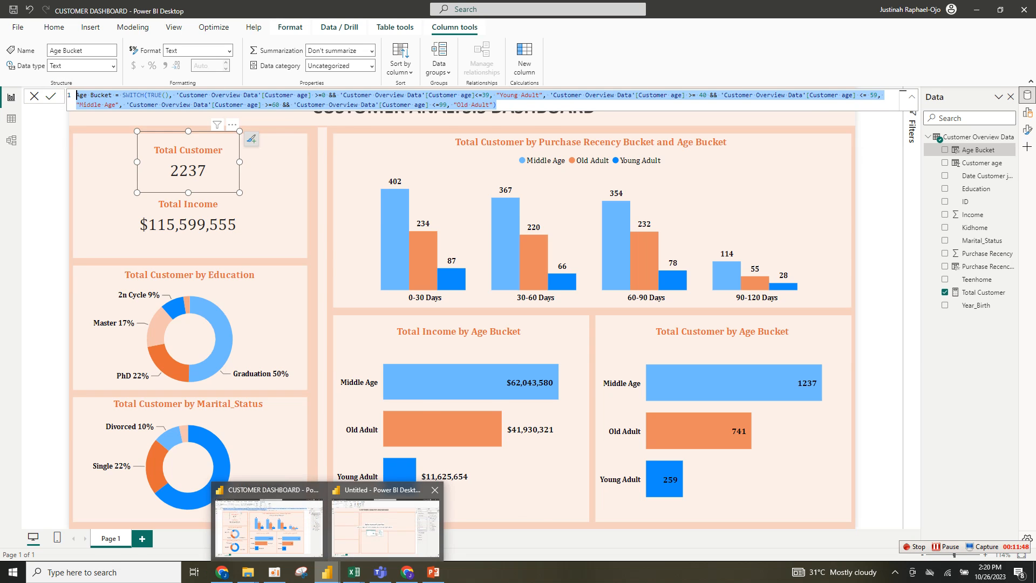
click(385, 521)
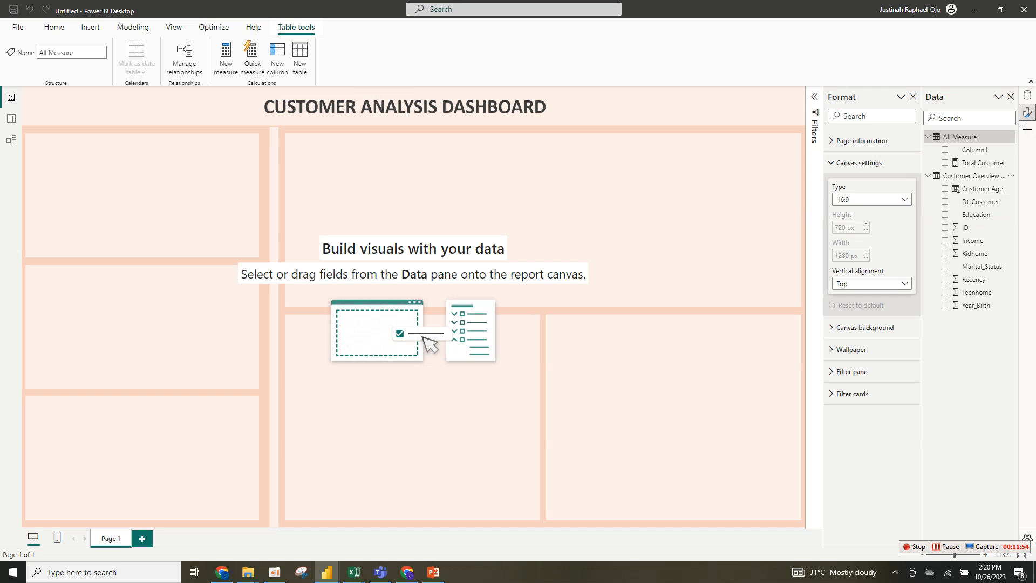
click(974, 176)
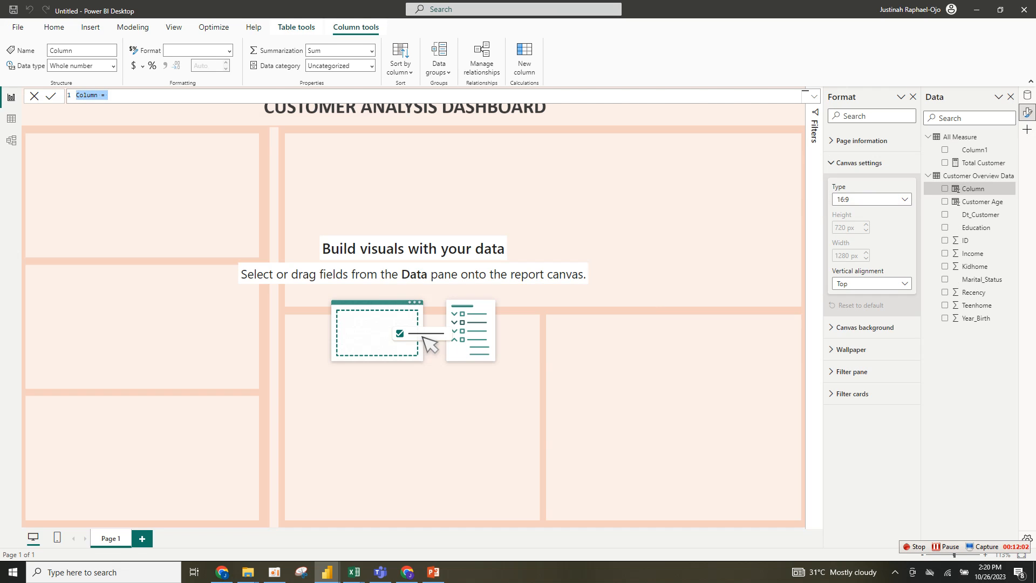
key(ctrl+v)
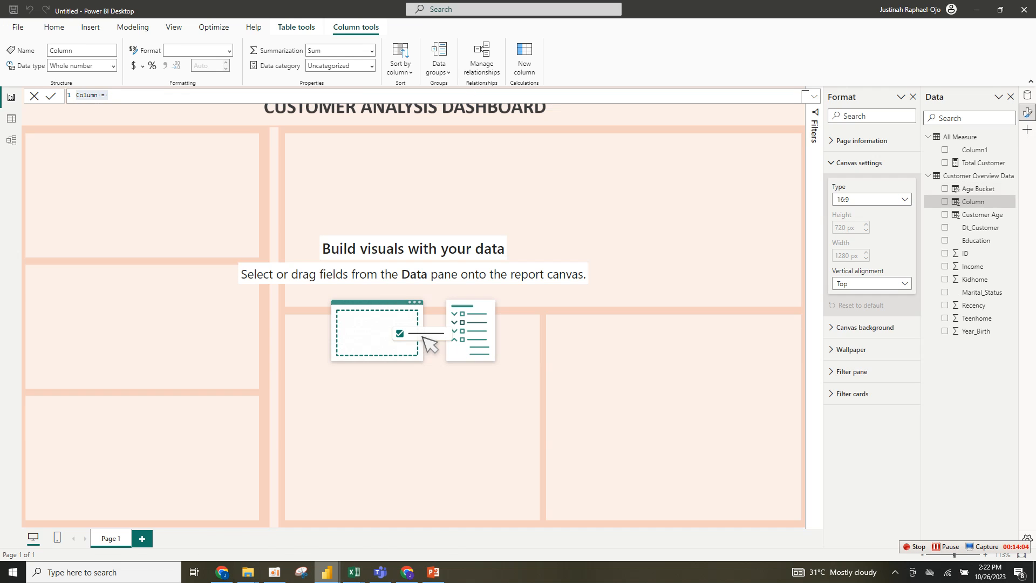
- Copy the Purchase Recency Bucket formula from the finished dashboard and paste it as a new column in Customer Overview Data
mouse_move(327, 572)
click(267, 521)
key(ctrl+a)
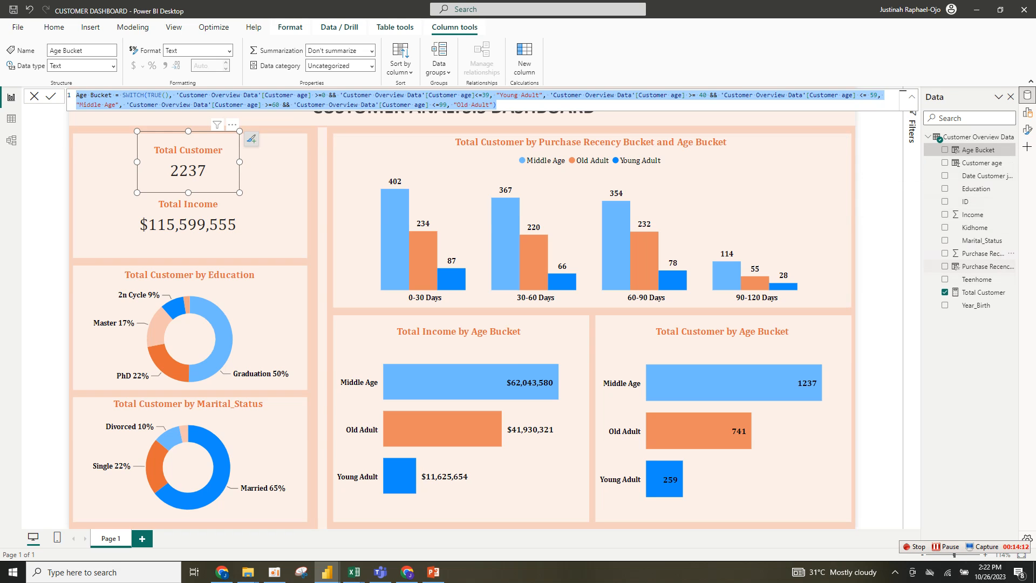
double_click(982, 266)
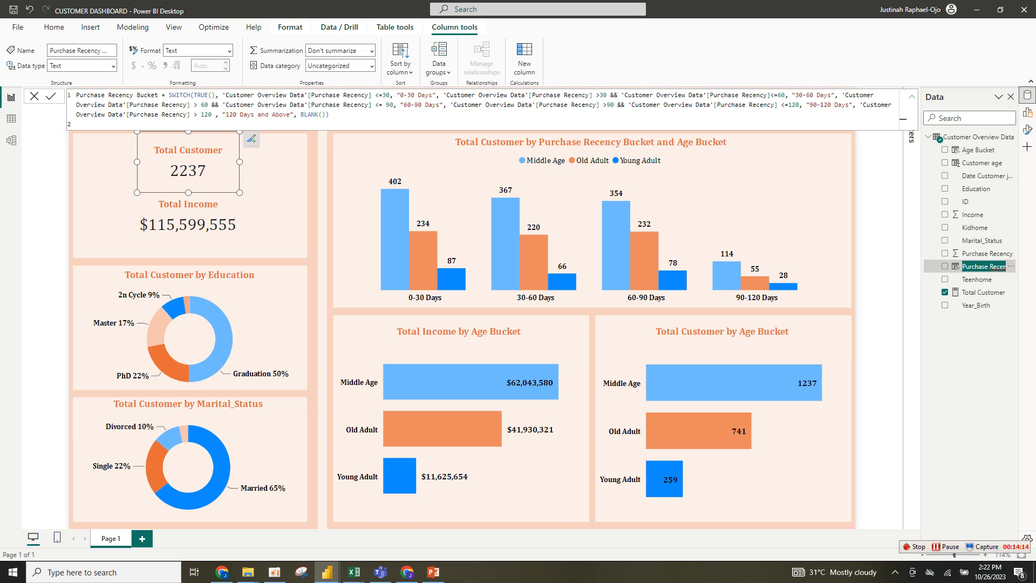
key(Escape)
click(329, 115)
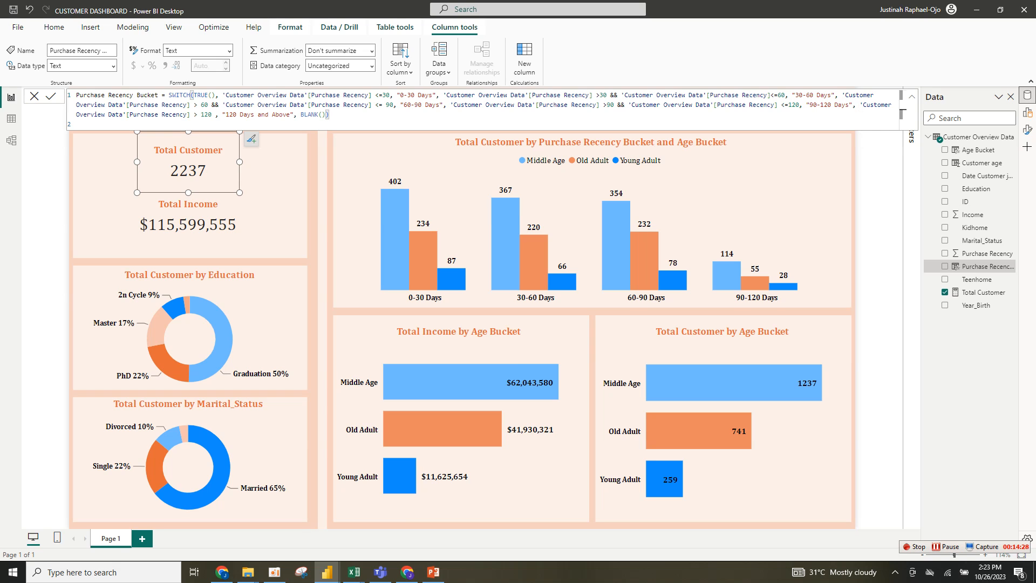
drag(329, 114, 76, 94)
key(ctrl+c)
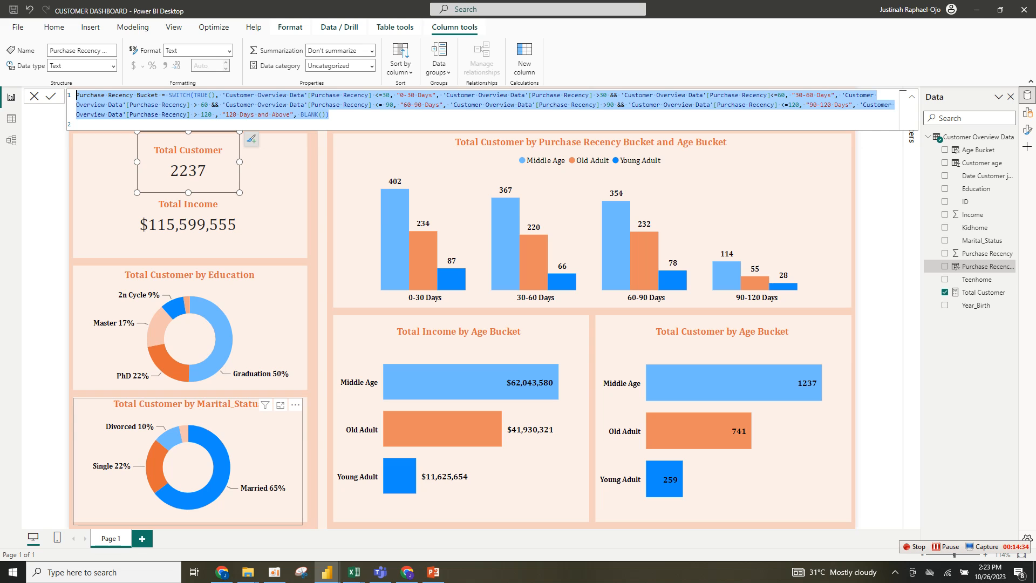
mouse_move(327, 572)
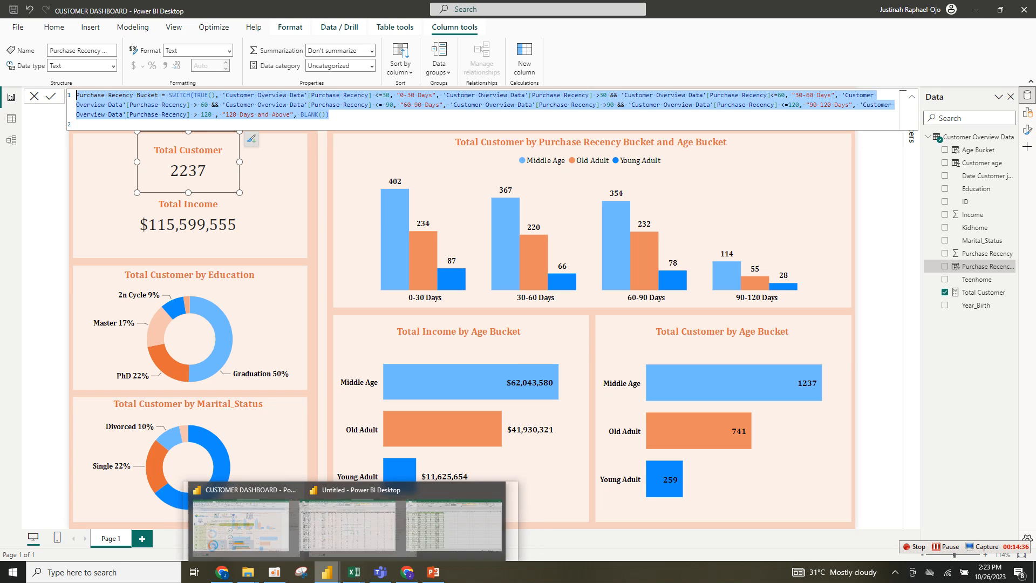
click(356, 524)
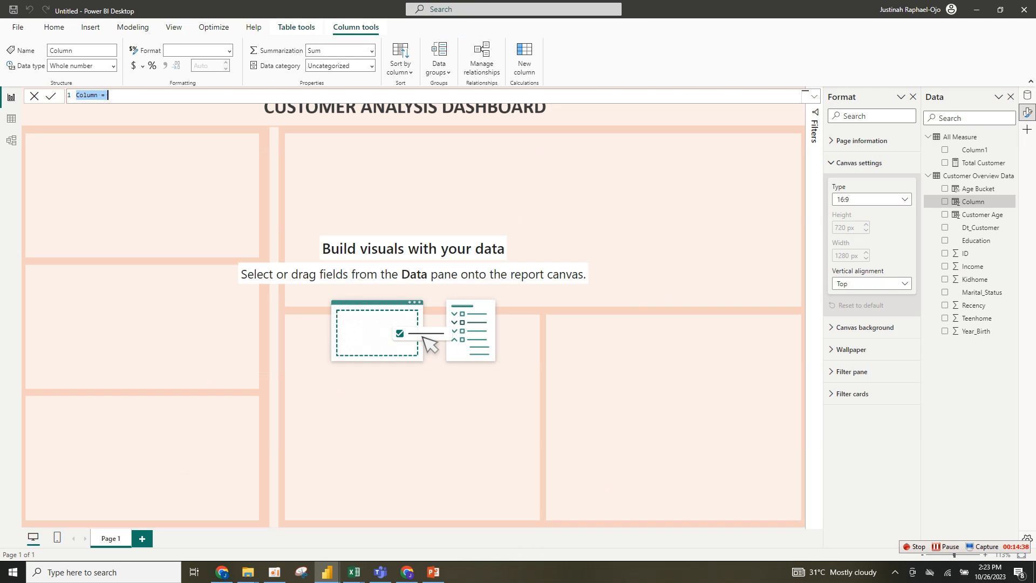
key(ctrl+v)
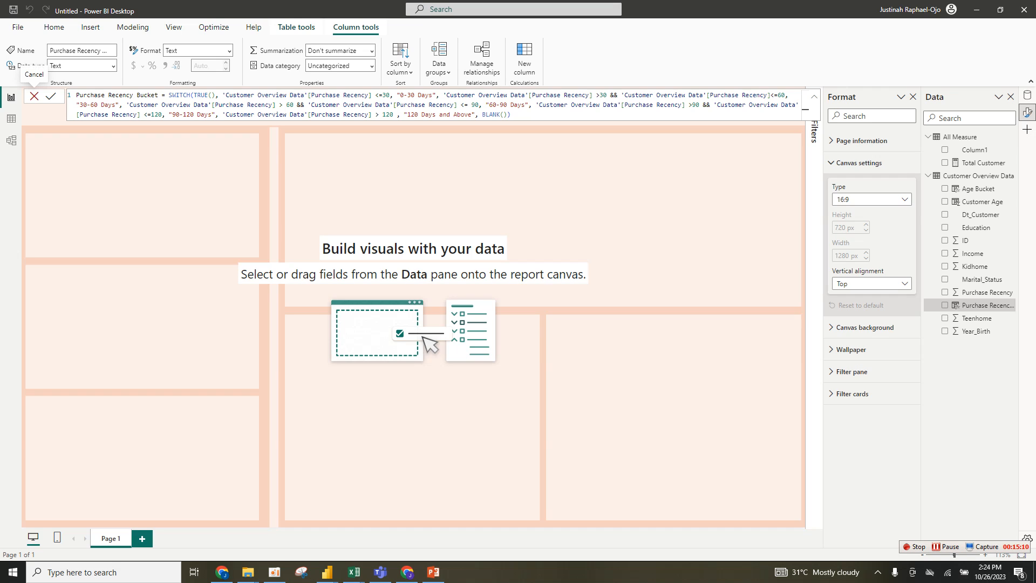
click(34, 96)
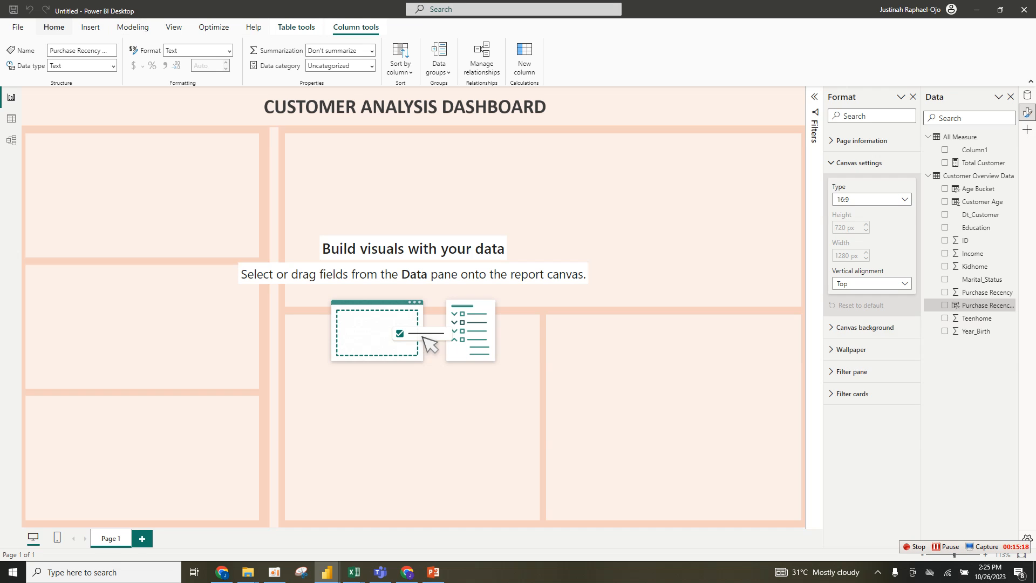
- Insert a new Card visual and shrink it into the top-left panel of the canvas
click(54, 27)
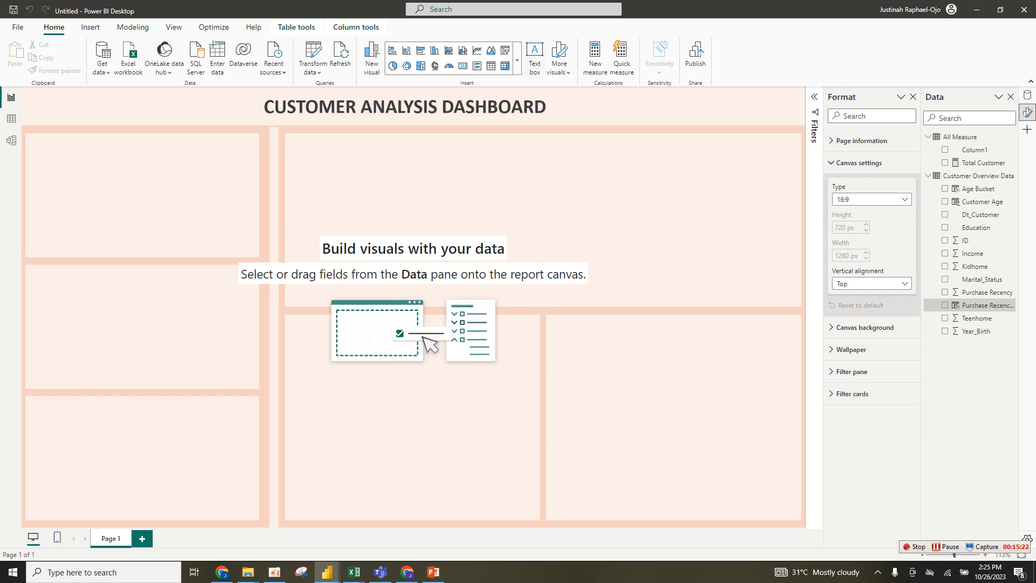
click(517, 59)
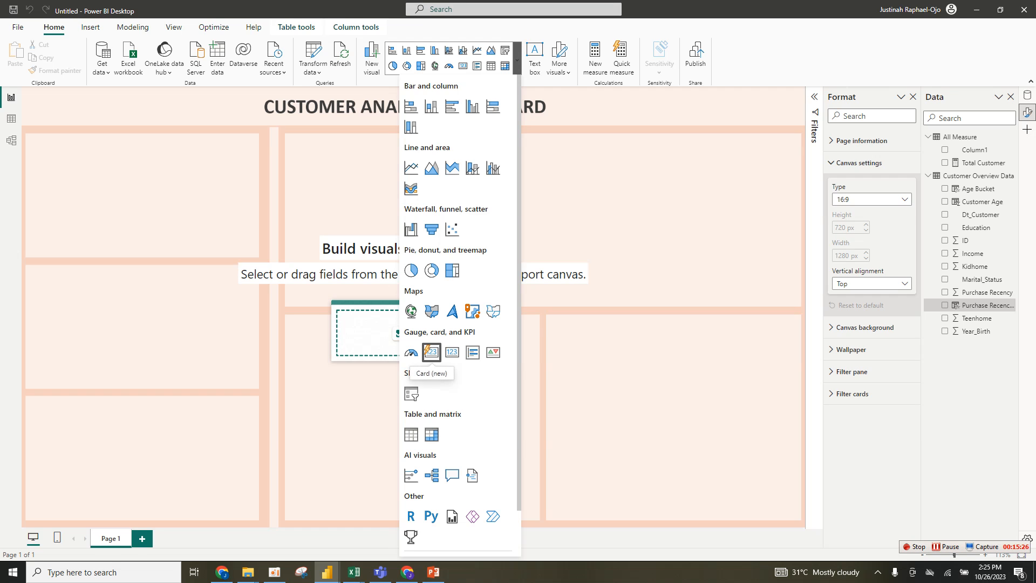
click(431, 351)
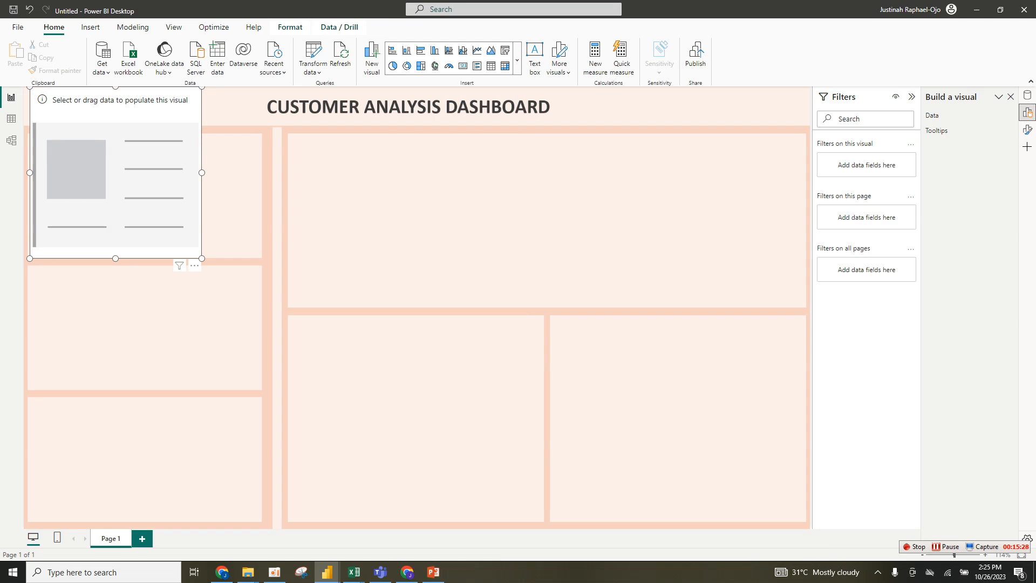
drag(202, 87, 208, 159)
drag(140, 189, 152, 168)
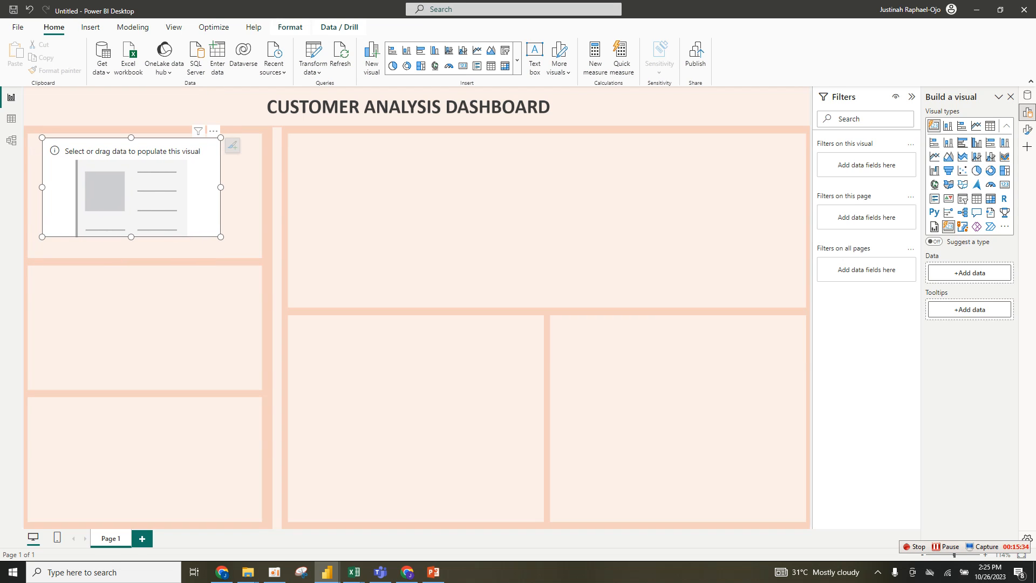
drag(221, 237, 170, 180)
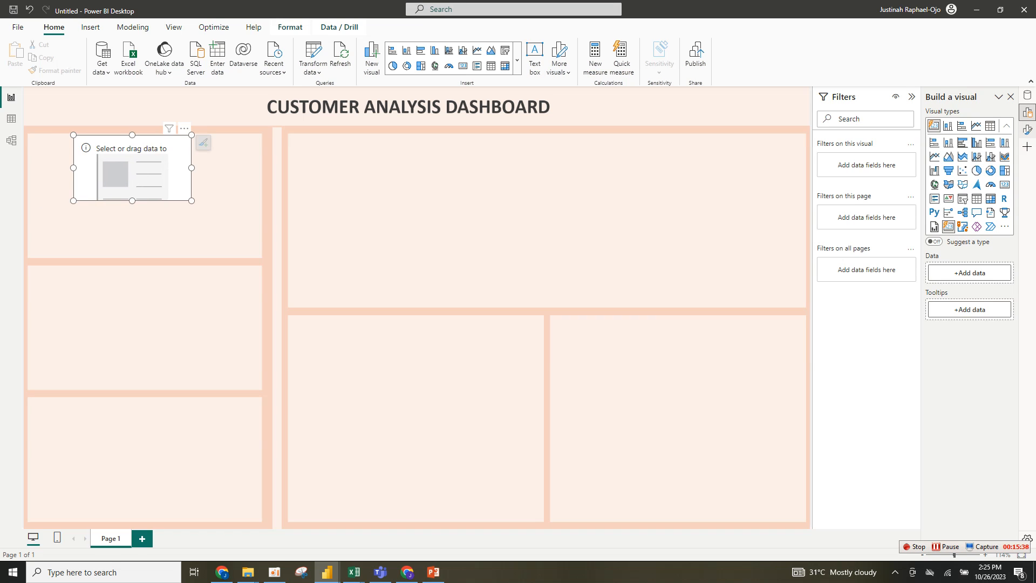
- Open the Data and Format panes, add the Total Customer measure to the card, and enlarge the card slightly
right_click(1027, 95)
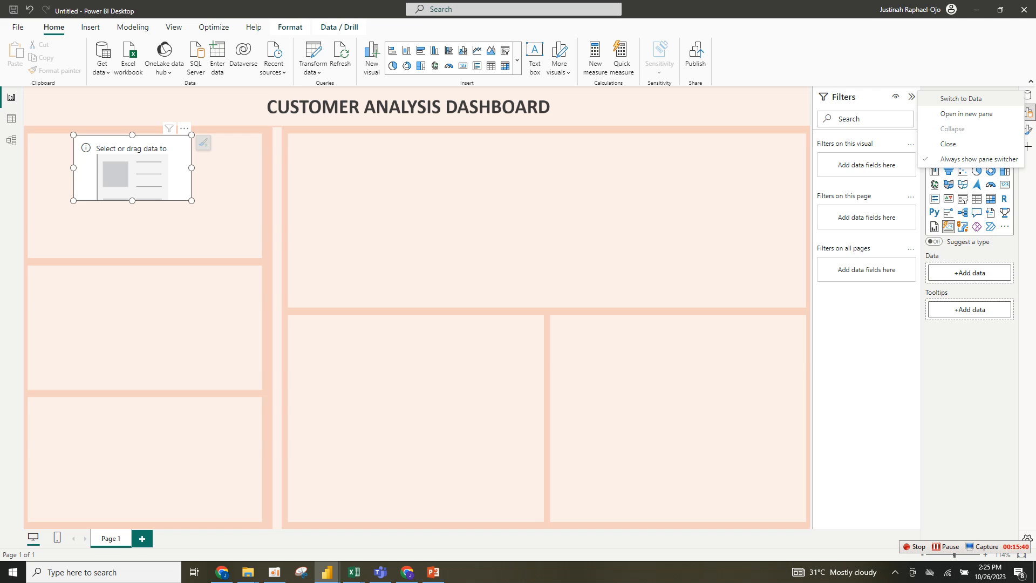
click(966, 114)
right_click(1027, 130)
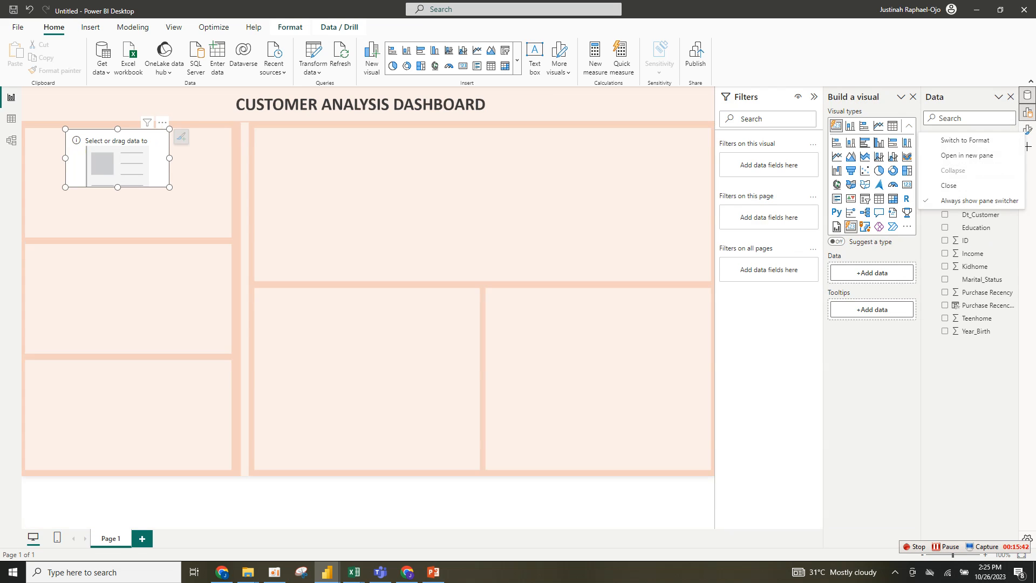
click(967, 156)
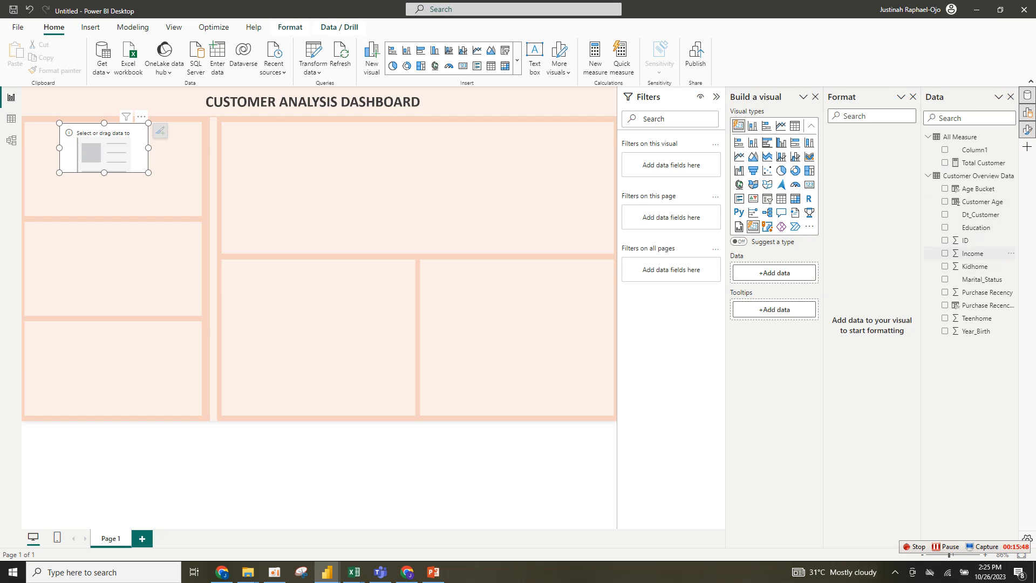
drag(980, 163, 777, 272)
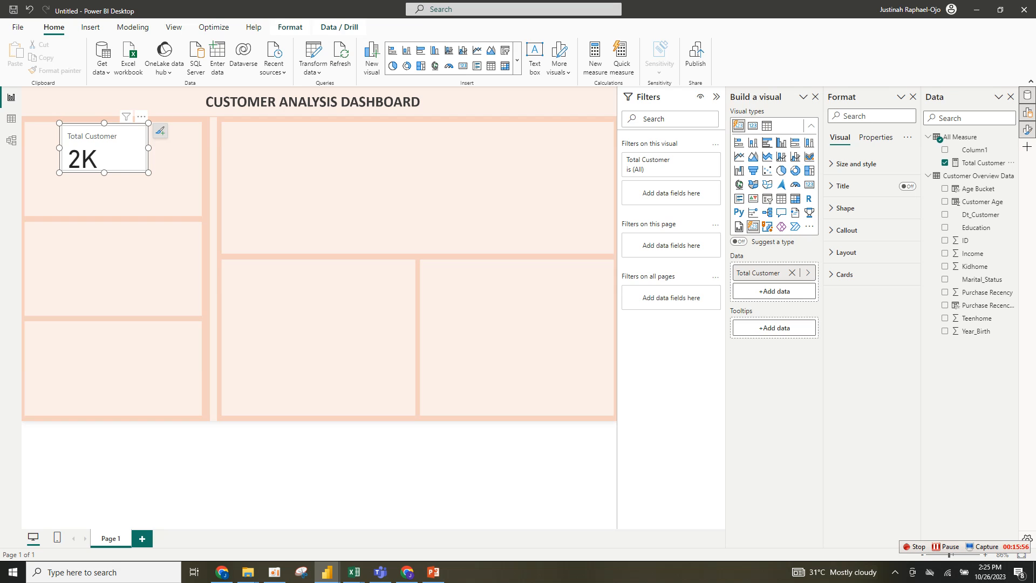
drag(148, 173, 169, 187)
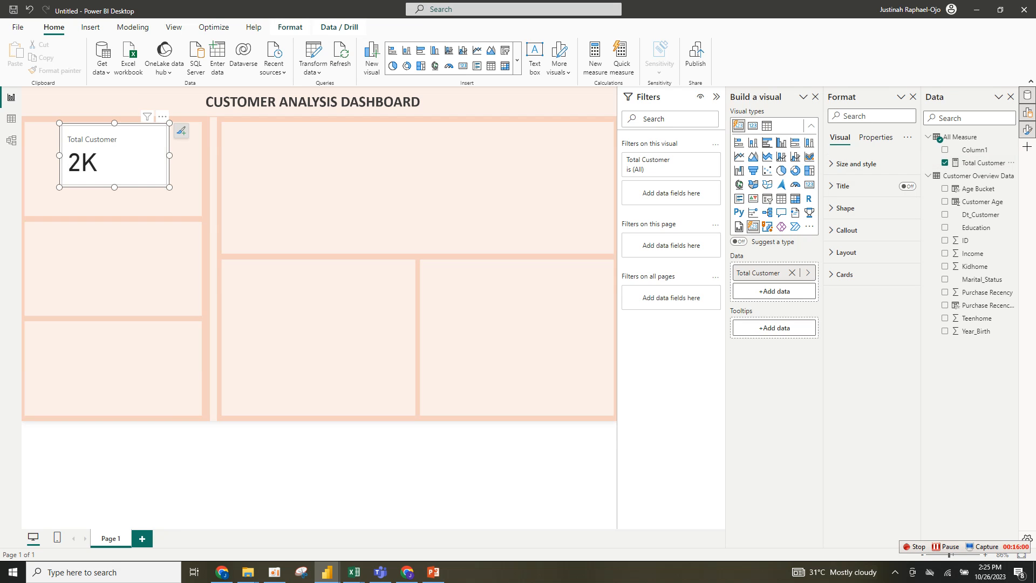
- Format the card's callout values: center horizontal alignment, font size 25, and Cambria font
click(846, 252)
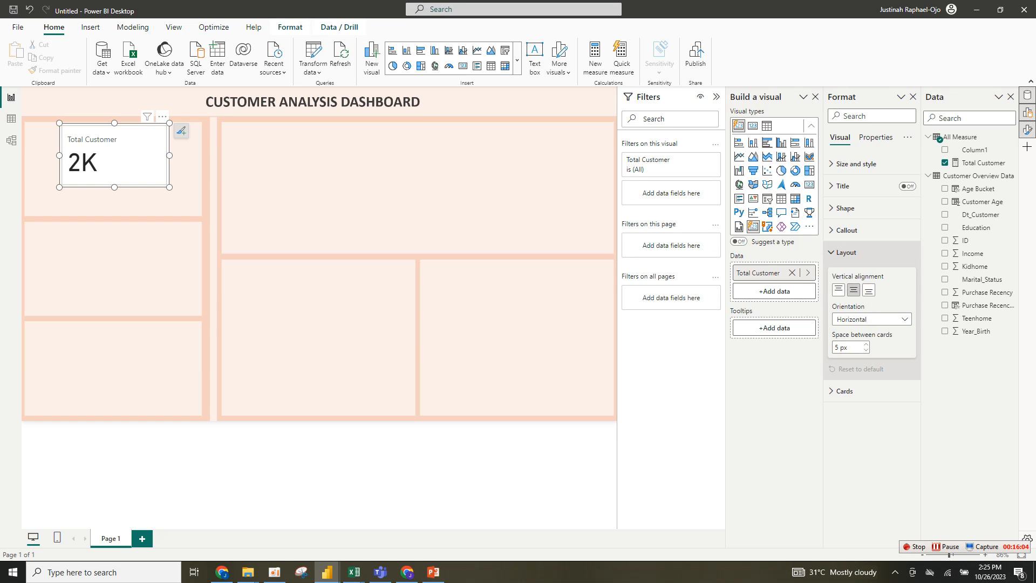
click(847, 229)
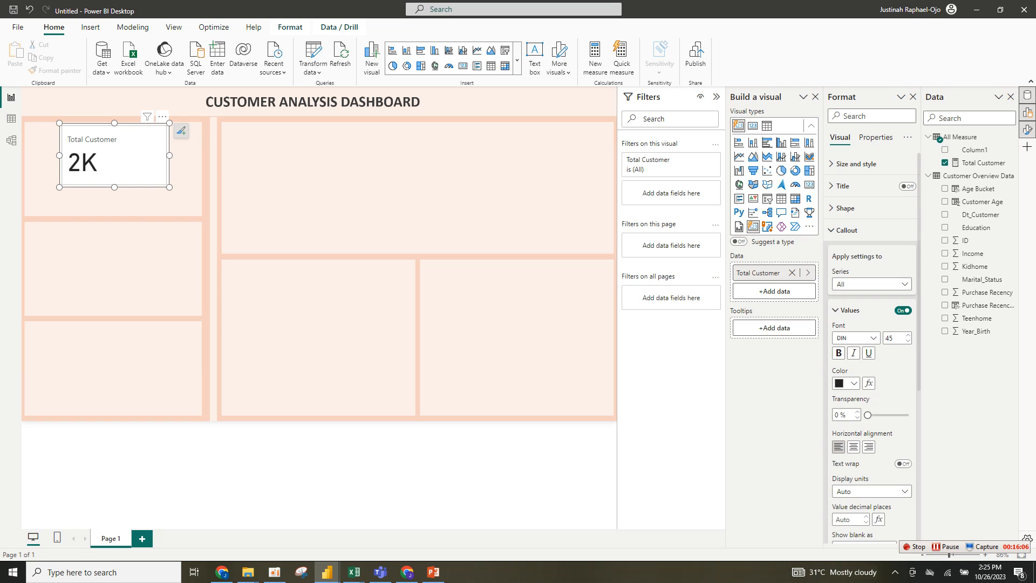
click(853, 446)
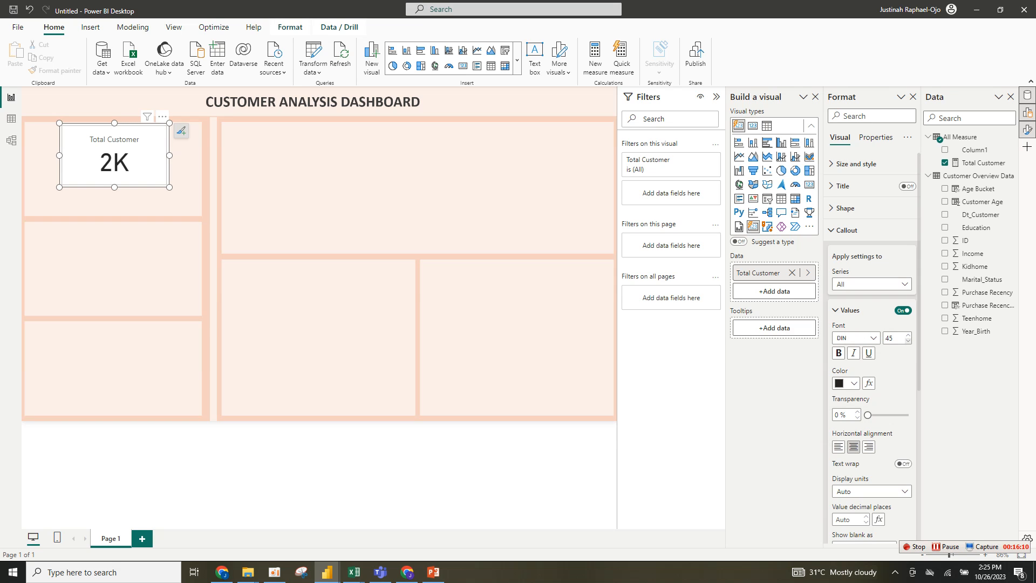
click(890, 338)
text(25)
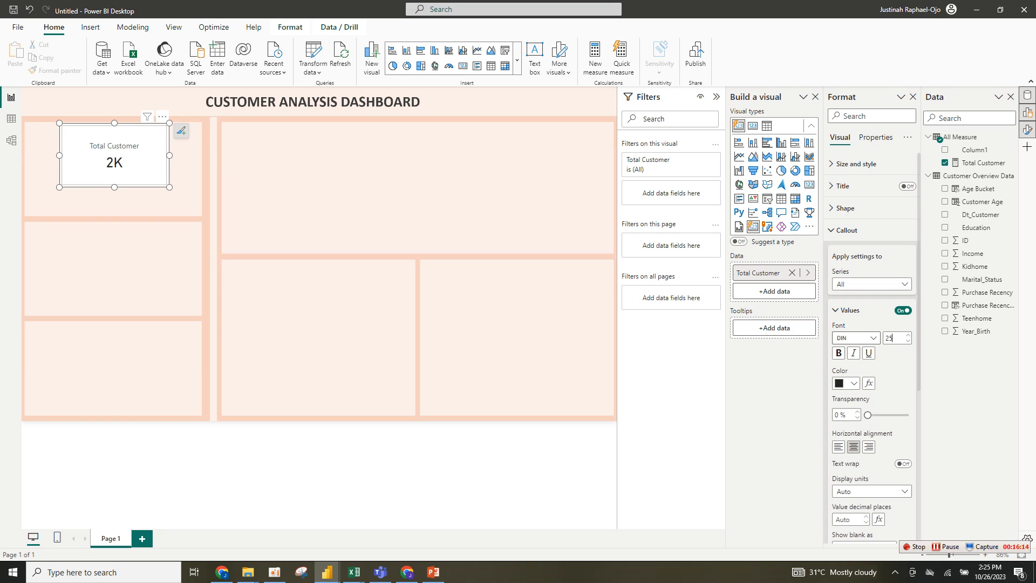
click(873, 339)
click(863, 403)
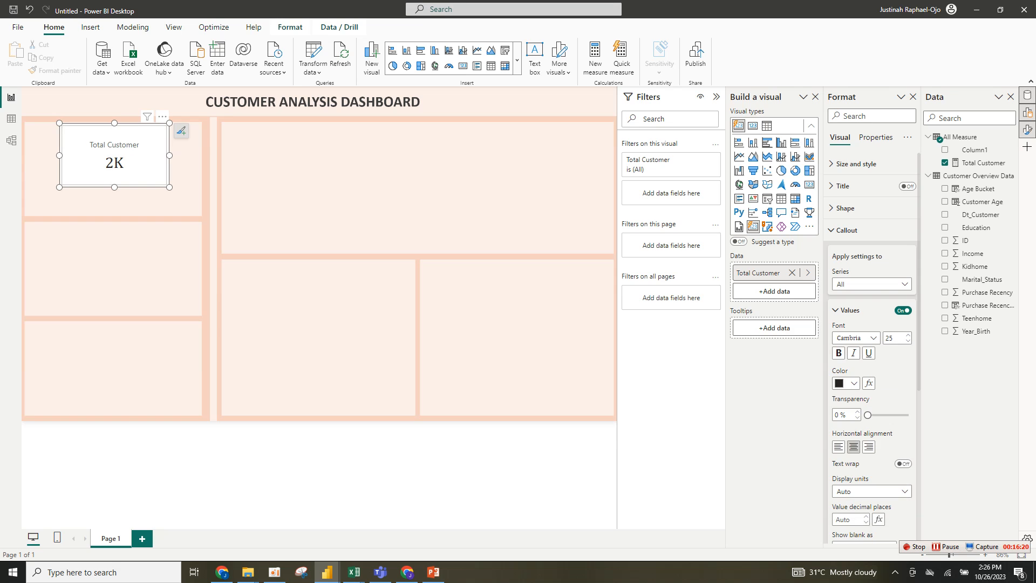
- Format the card's category label with an orange color and Cambria font
scroll(872, 345, down, 5)
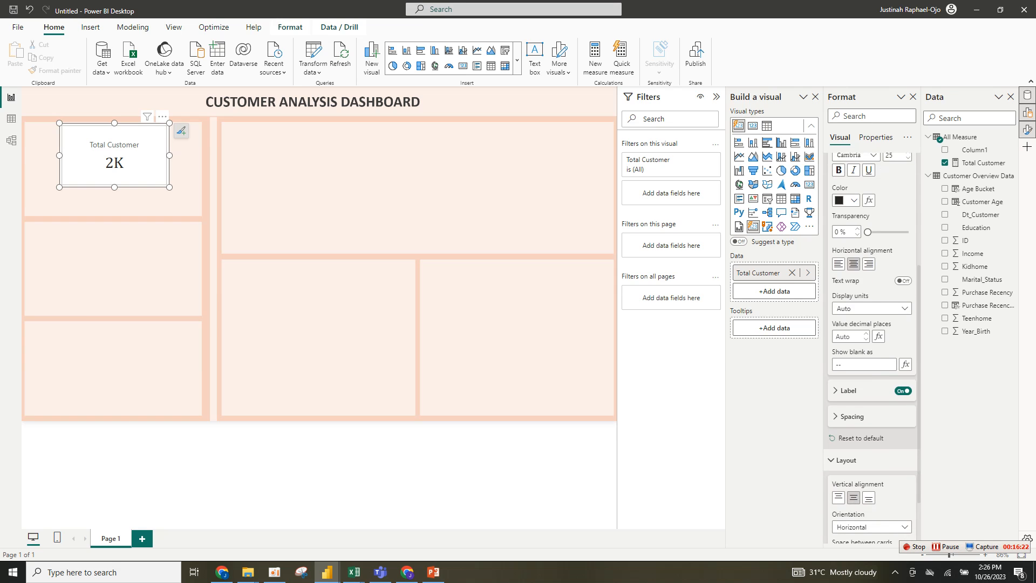
scroll(872, 346, down, 2)
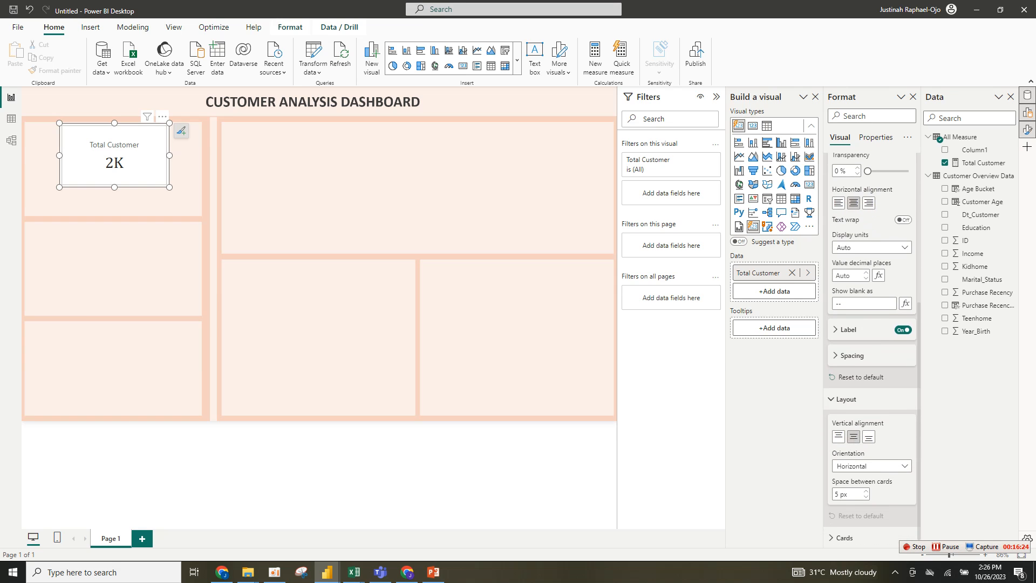
click(848, 329)
click(847, 431)
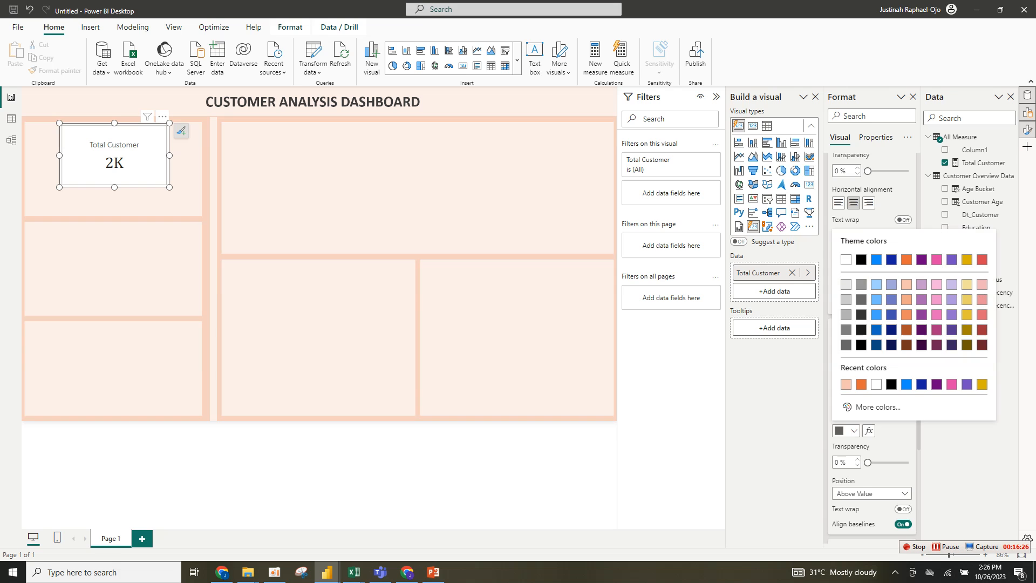
click(861, 384)
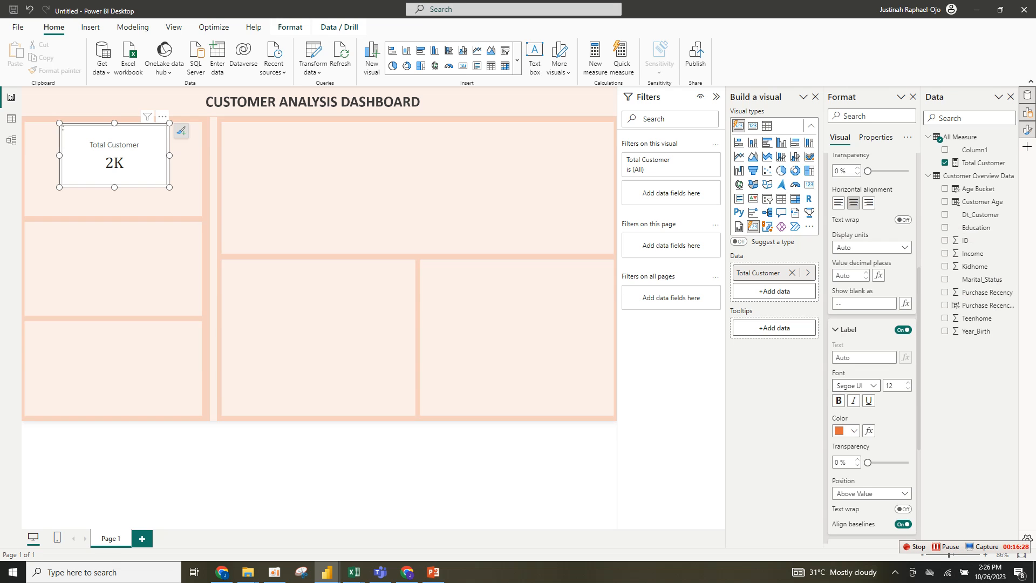
click(856, 386)
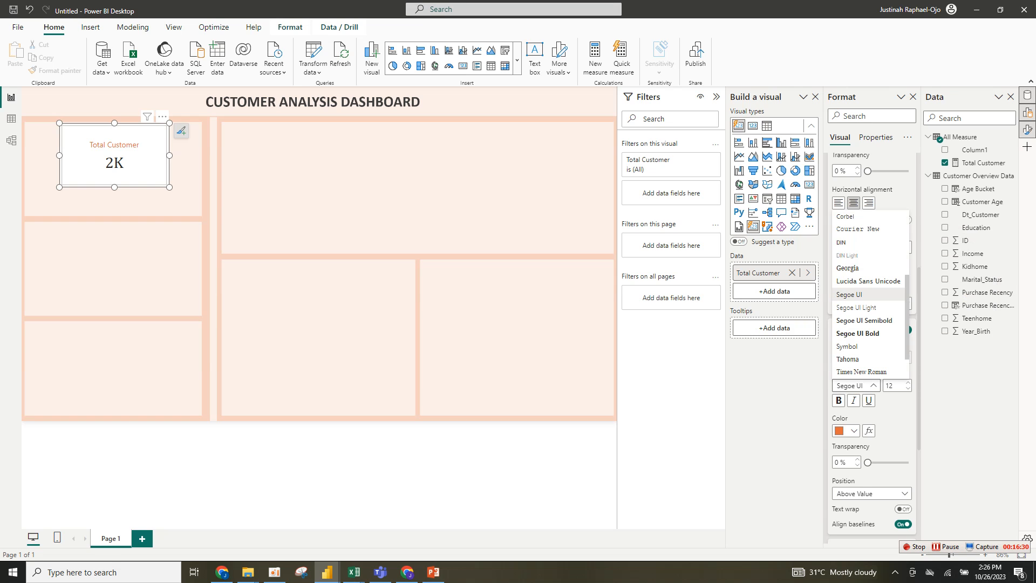
scroll(869, 294, up, 3)
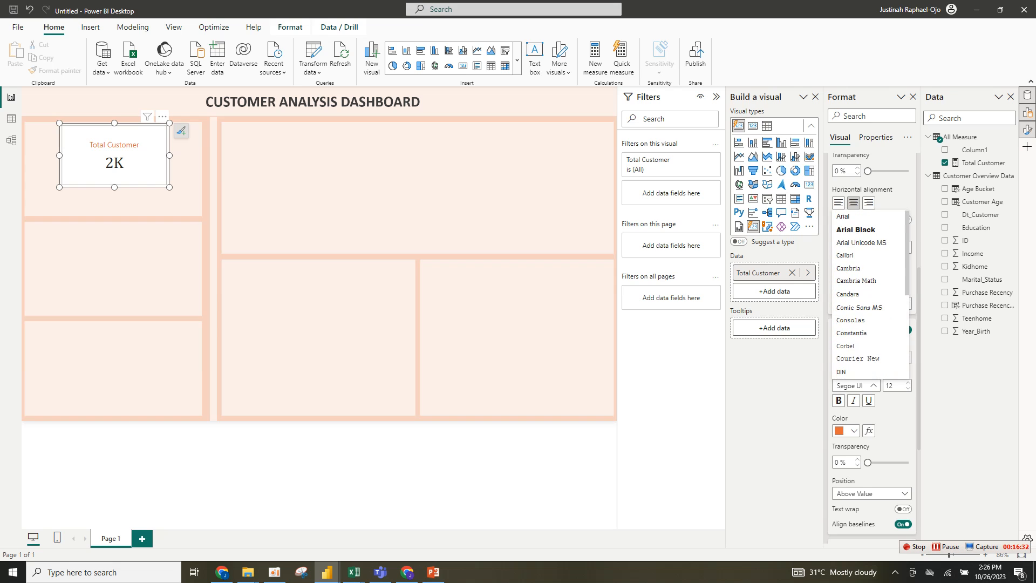
click(848, 268)
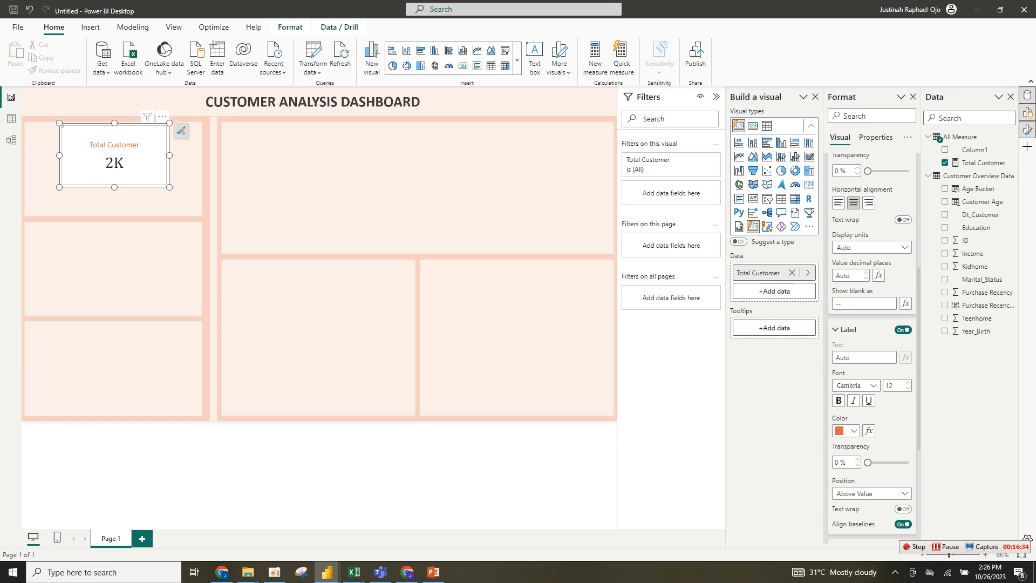
- Set the callout value display units to None
scroll(871, 346, down, 5)
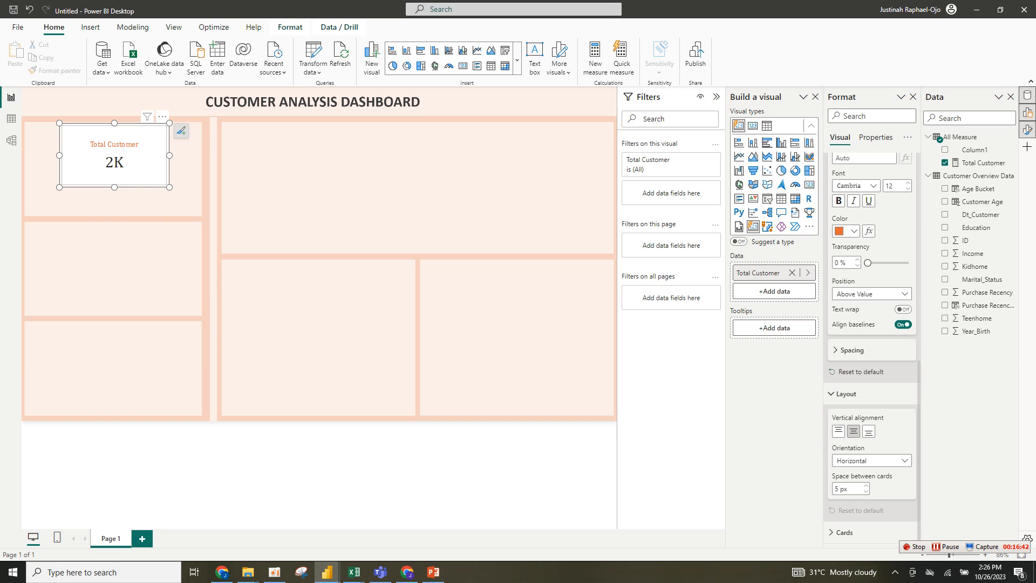
scroll(872, 345, up, 7)
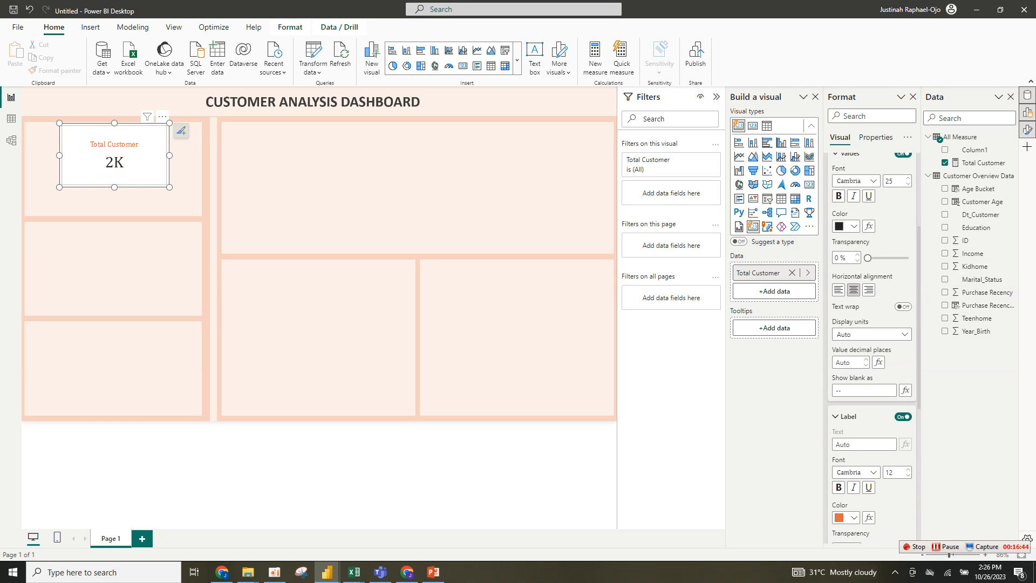
click(867, 365)
click(866, 359)
click(870, 334)
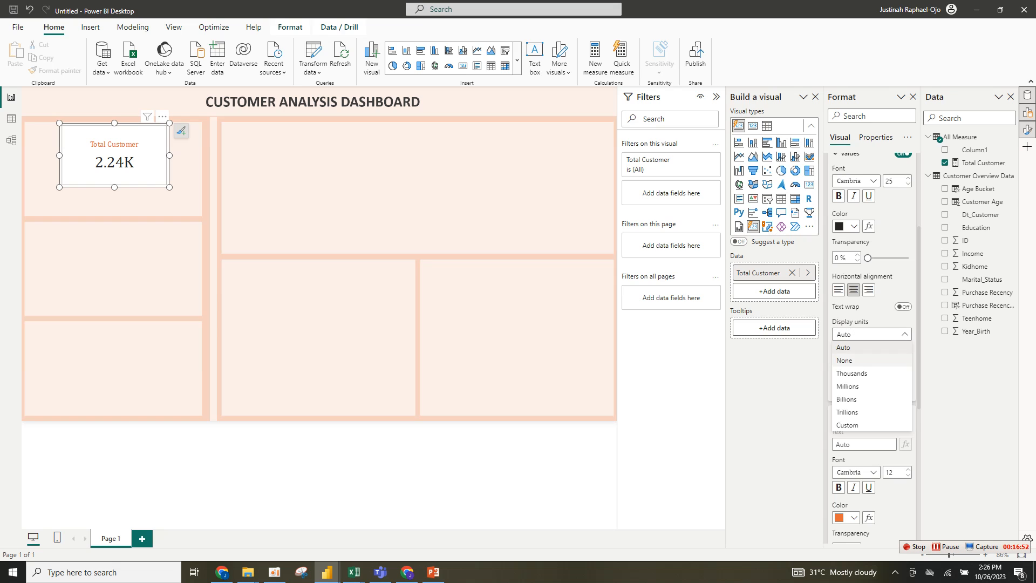
click(863, 360)
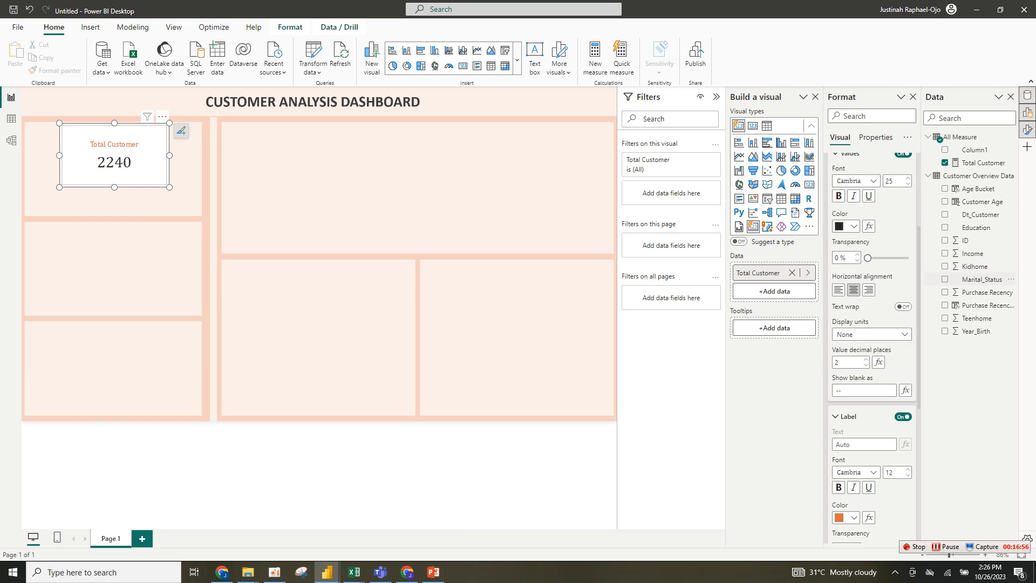
- Turn off the card's fill and border
scroll(871, 243, up, 3)
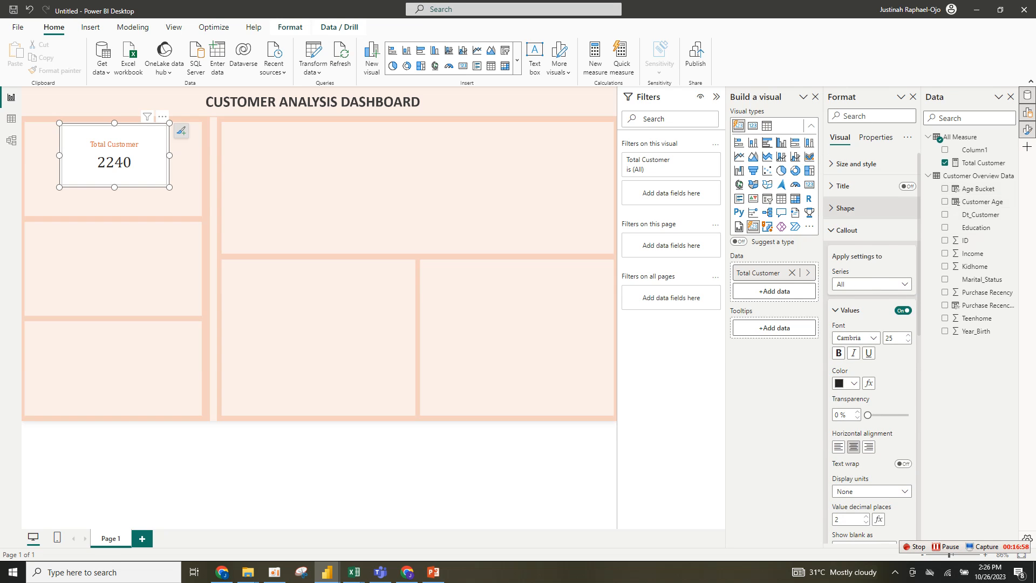
click(864, 230)
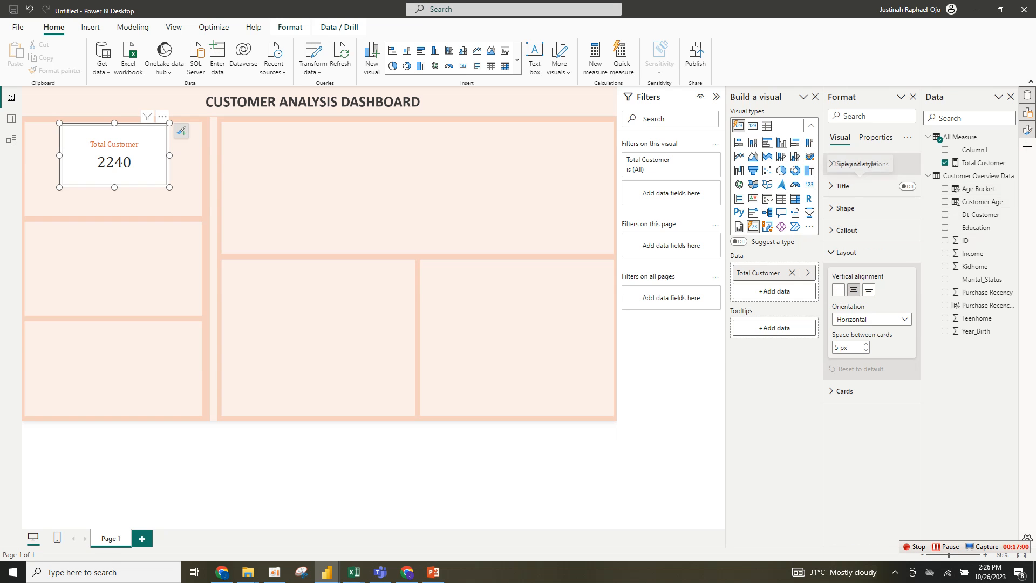
click(856, 163)
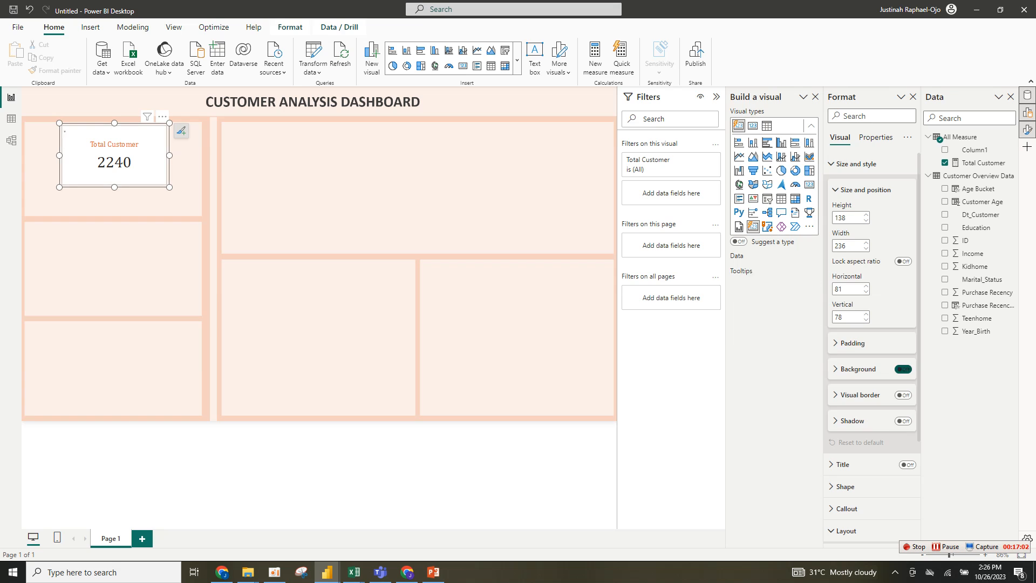
click(856, 163)
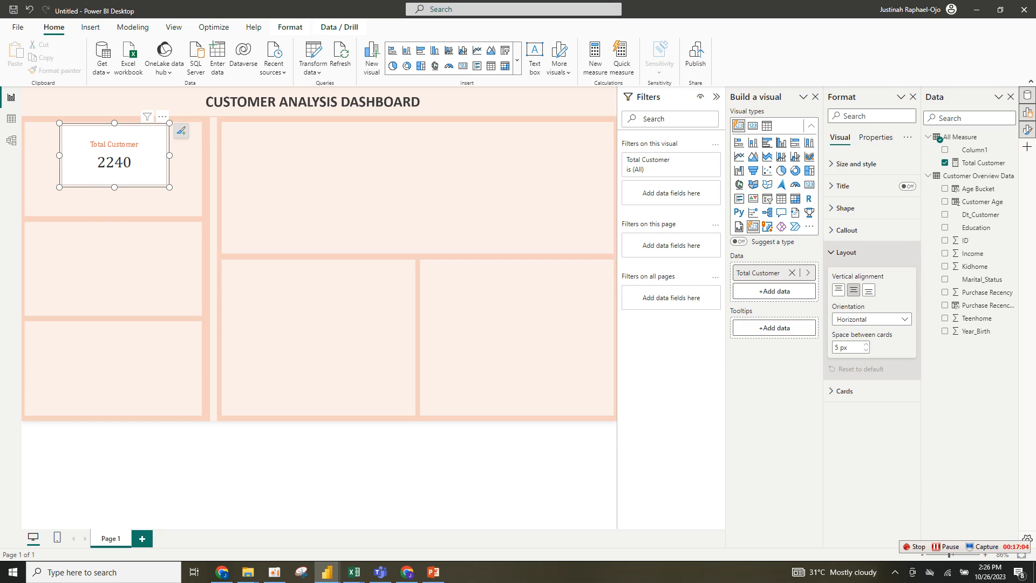
click(863, 252)
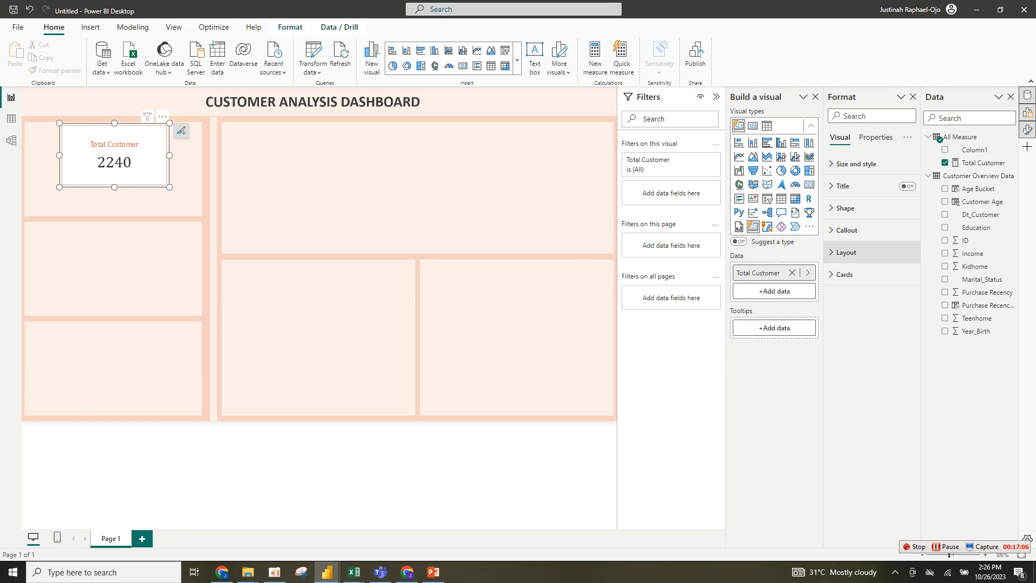
click(845, 274)
click(903, 408)
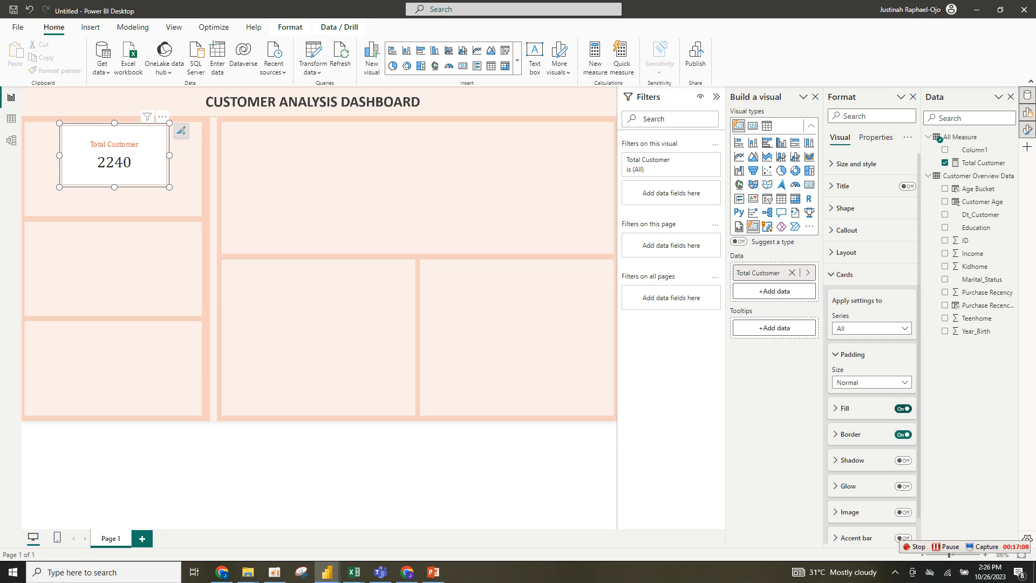
click(903, 434)
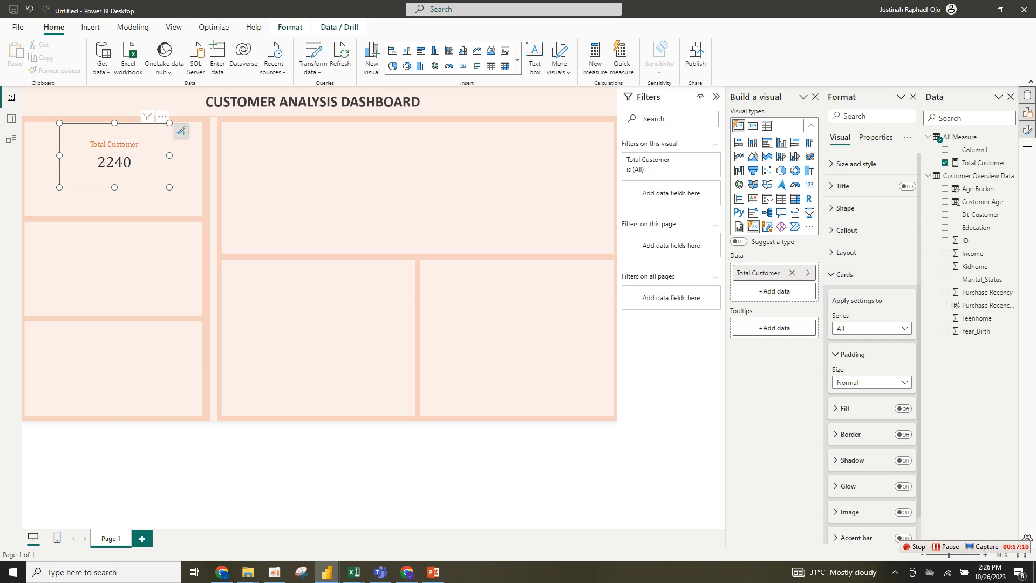
- Shrink the card slightly, duplicate it, and nudge the copy up beneath the original
mouse_move(170, 187)
mouse_down()
mouse_move(160, 175)
mouse_move(171, 174)
mouse_up()
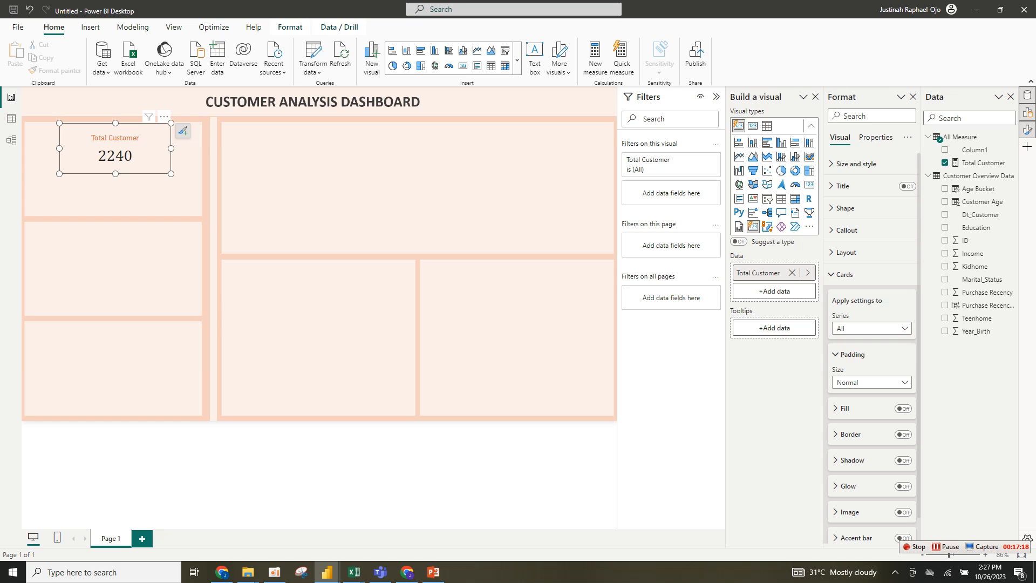
key(ctrl+c)
key(ctrl+v)
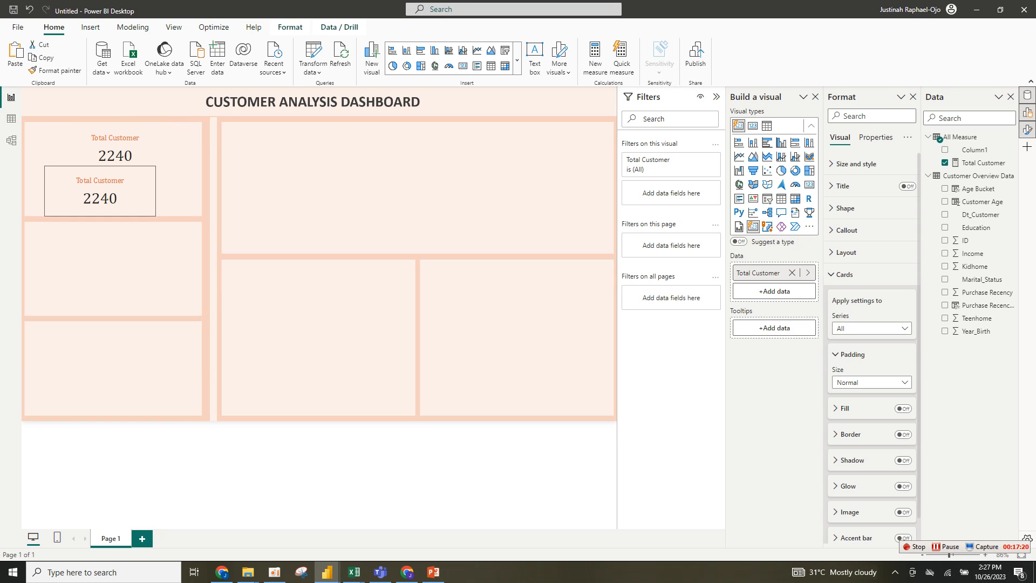
key(Up)
key(Up)
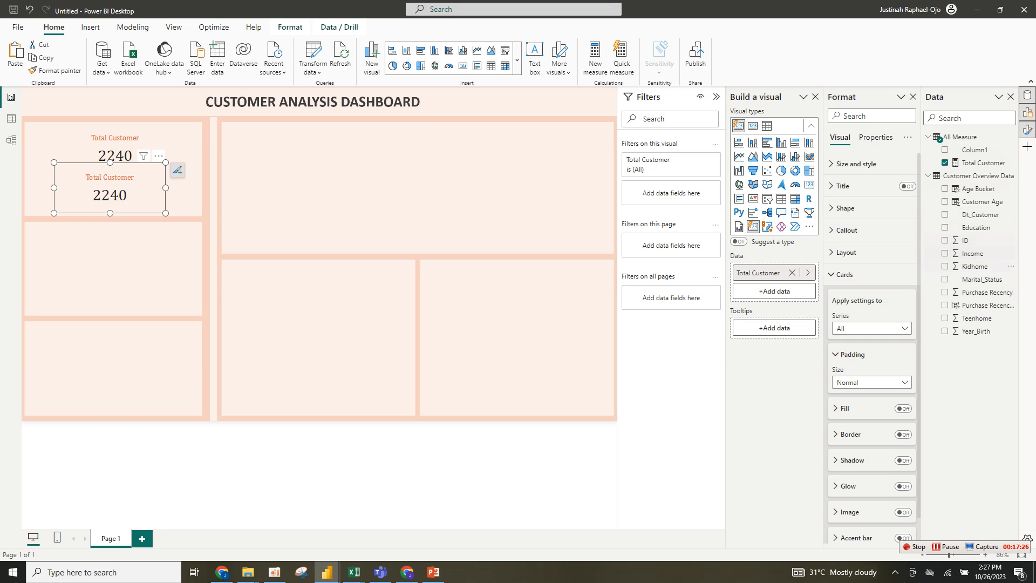
- Replace the copied card's field with Income and rename it Total Income
drag(972, 253, 777, 292)
click(791, 273)
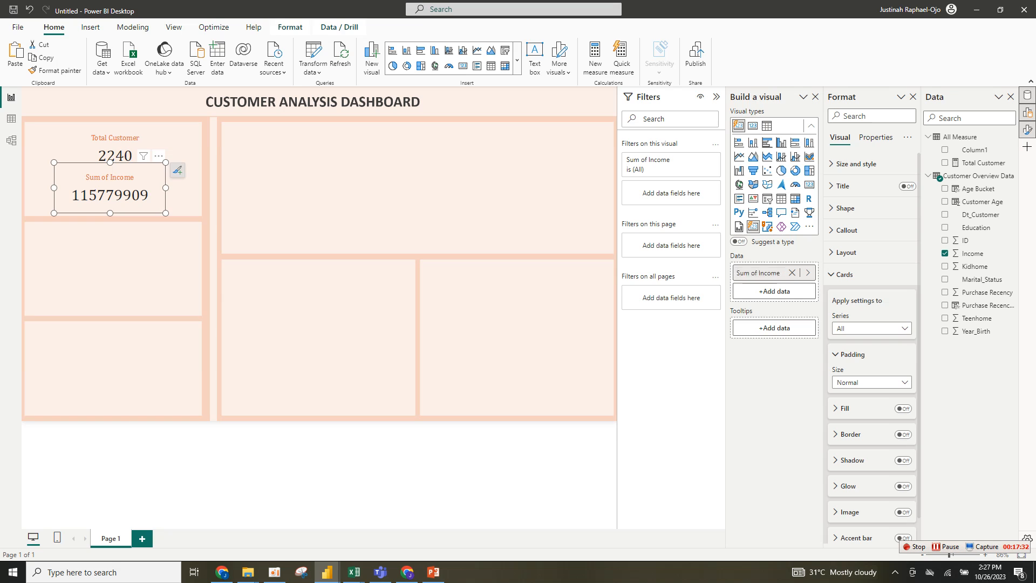
double_click(759, 273)
click(759, 273)
key(BackSpace)
key(BackSpace)
key(BackSpace)
key(BackSpace)
key(BackSpace)
key(BackSpace)
key(BackSpace)
text(Total)
key(Return)
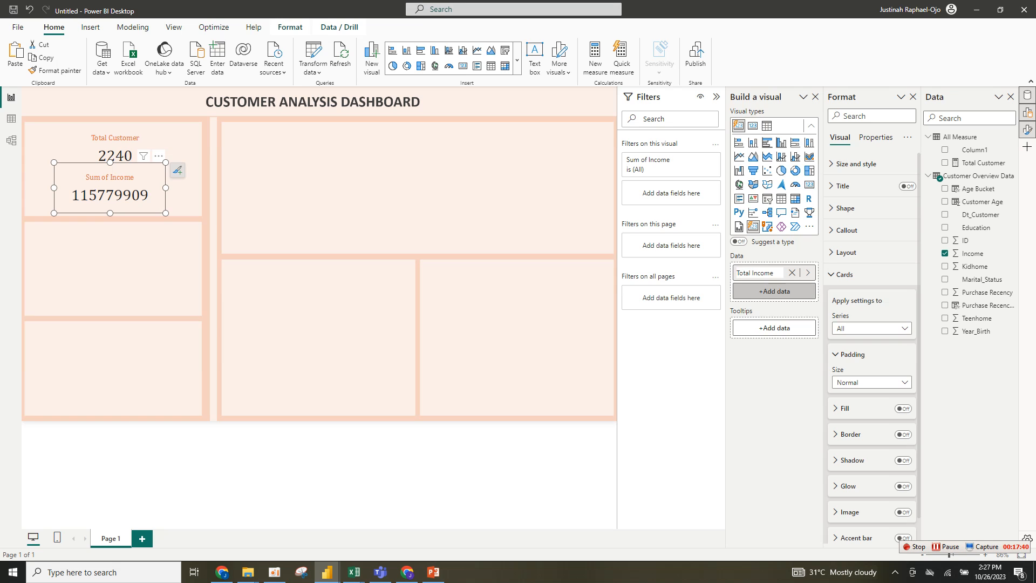
click(774, 290)
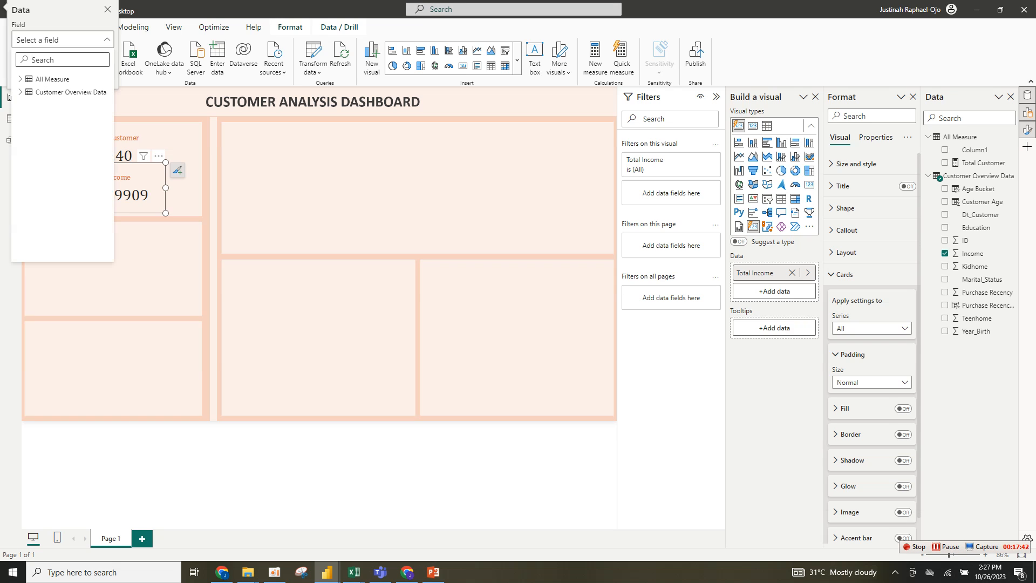
click(108, 9)
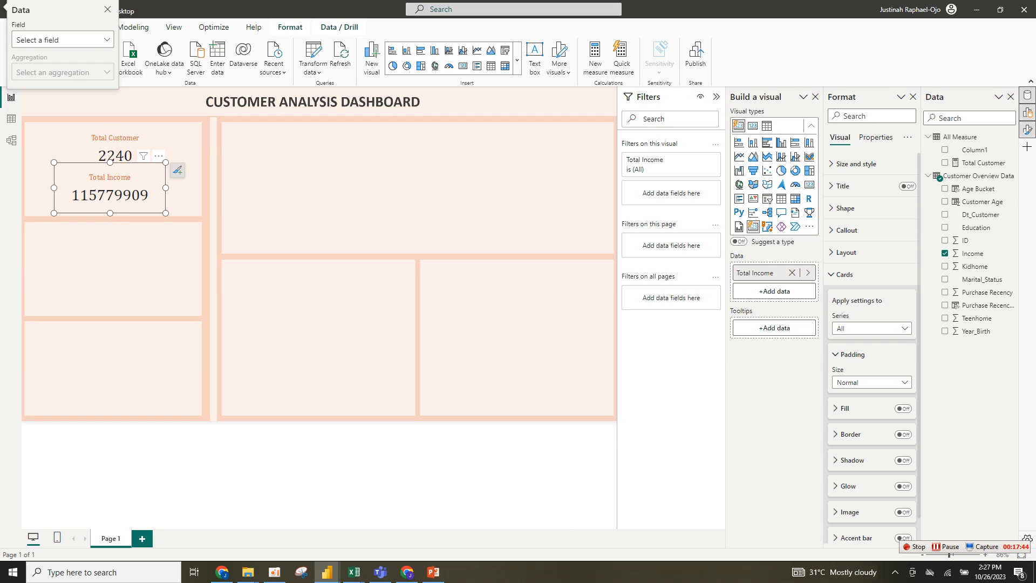
click(107, 9)
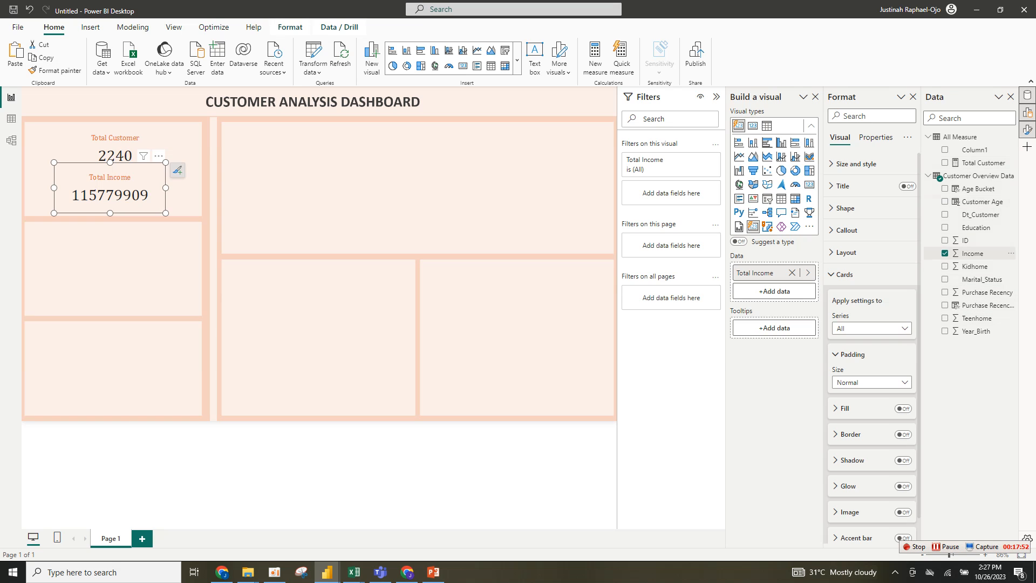
- Format the Income column as currency
click(973, 253)
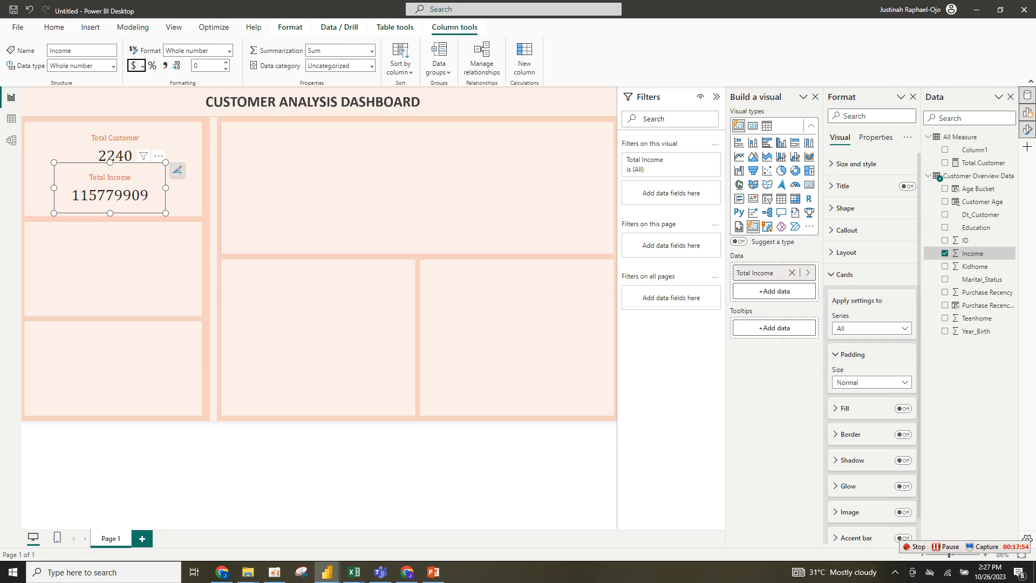
click(133, 65)
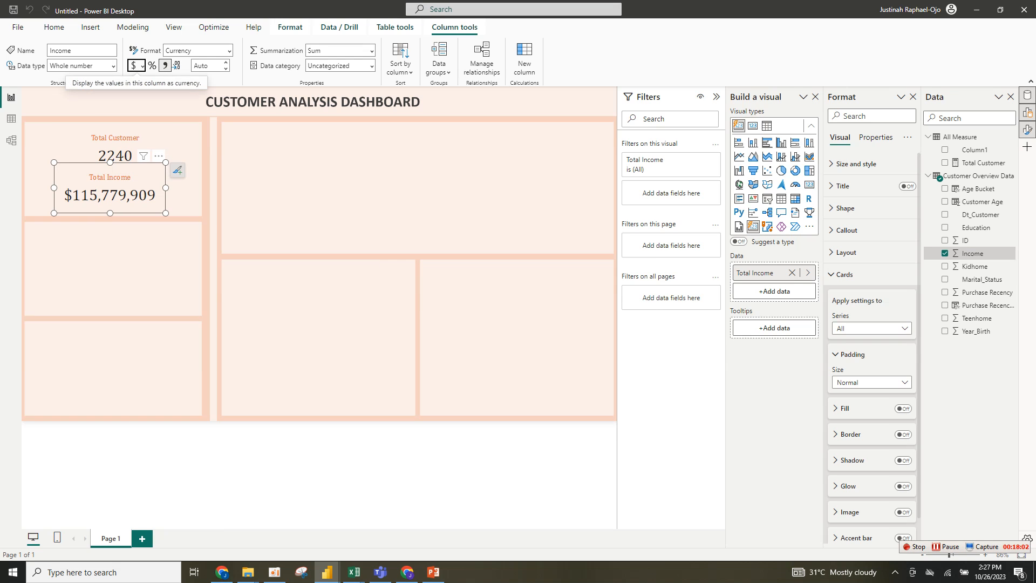
click(264, 189)
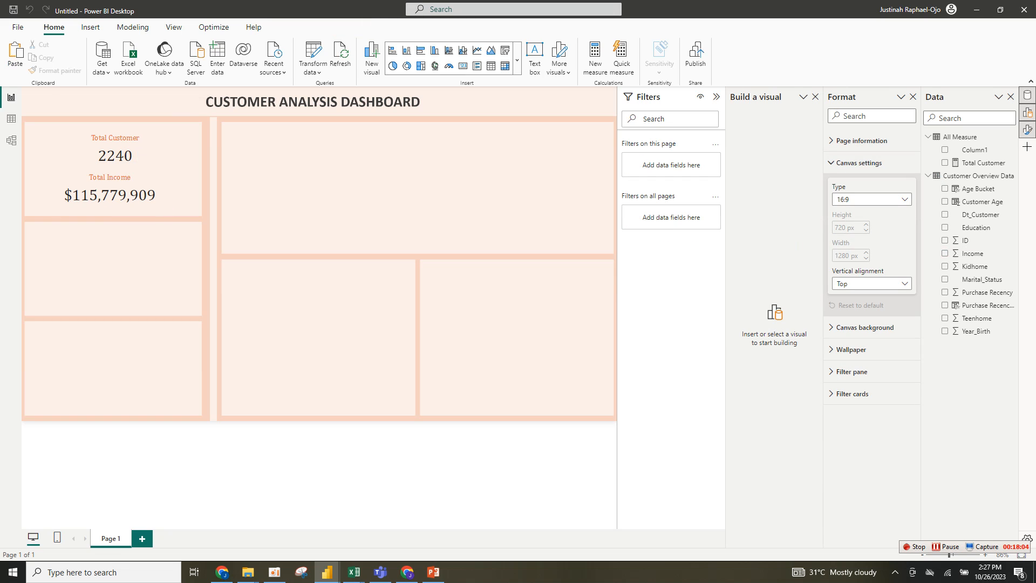
- Widen the Total Income card slightly
click(716, 96)
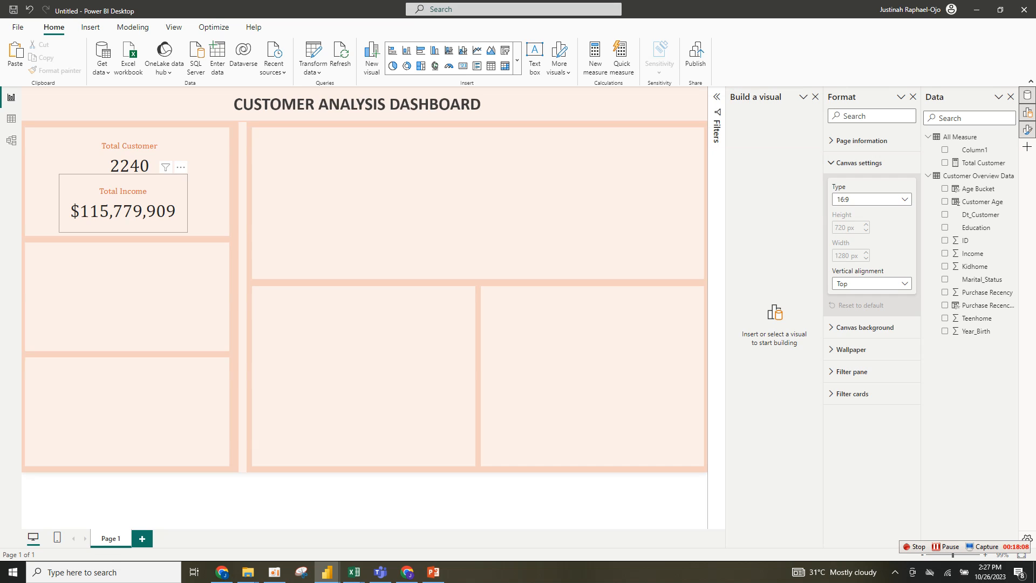
click(123, 173)
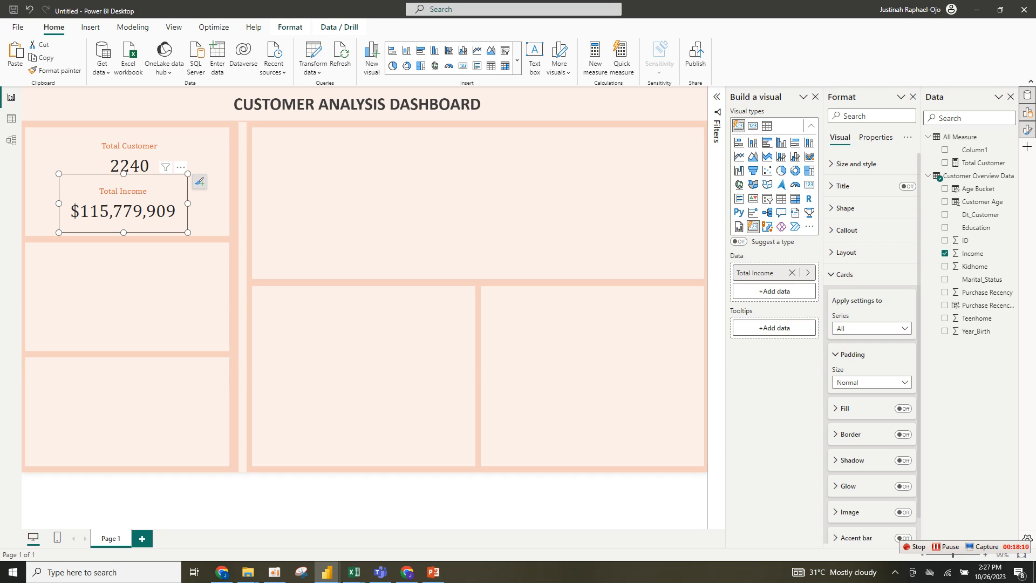
drag(188, 203, 194, 202)
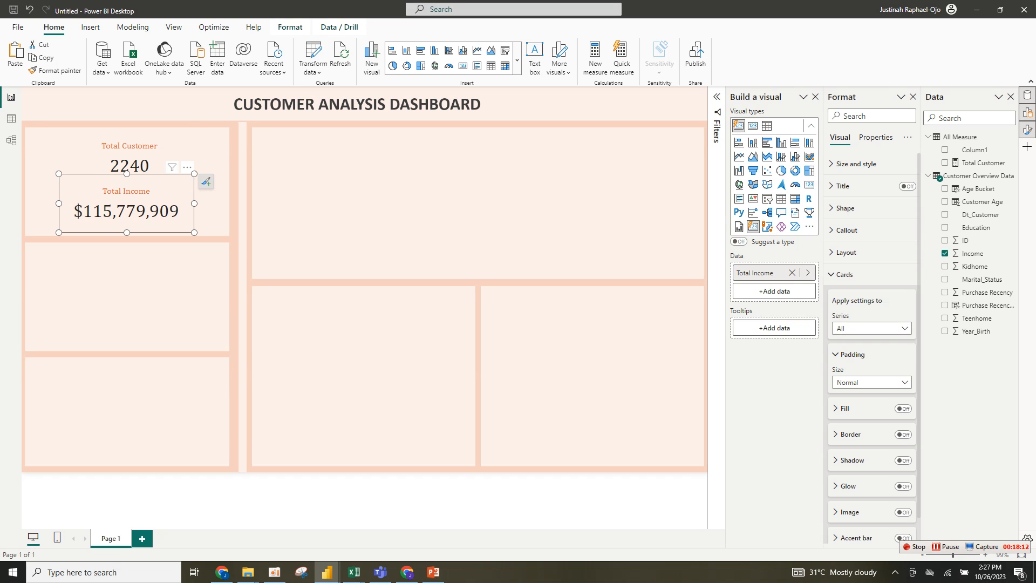
key(Escape)
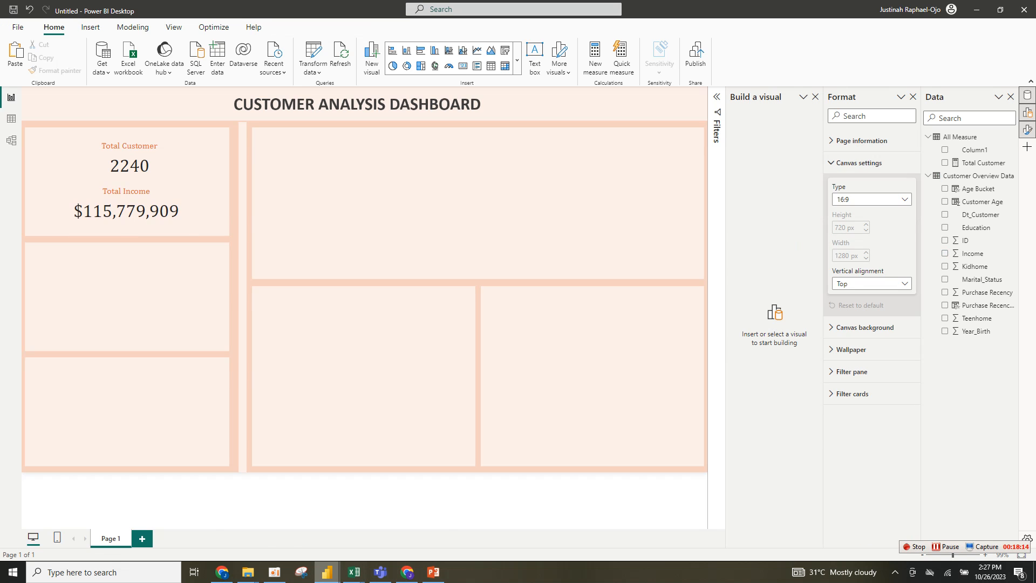
mouse_move(327, 571)
mouse_move(269, 518)
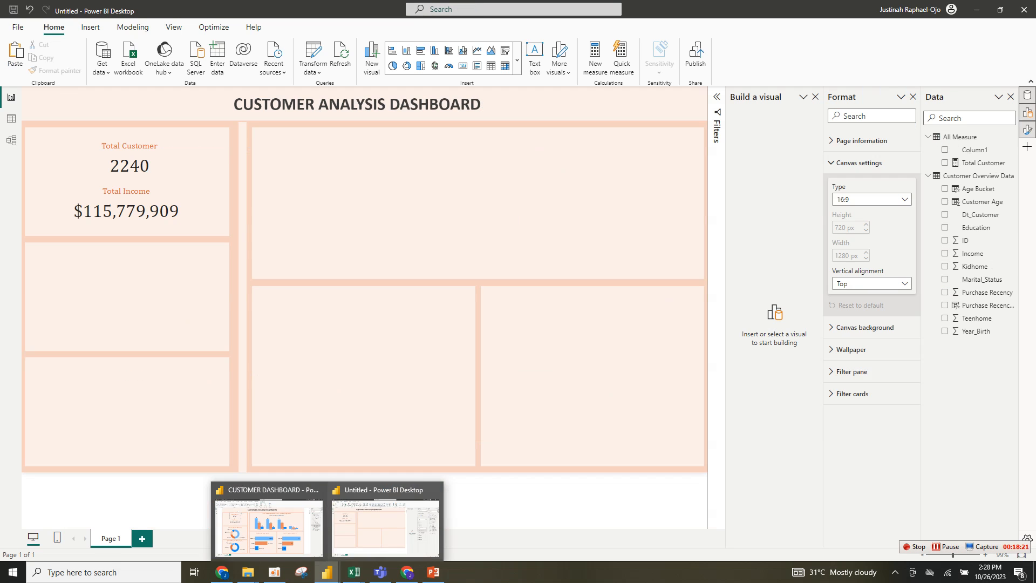
click(386, 526)
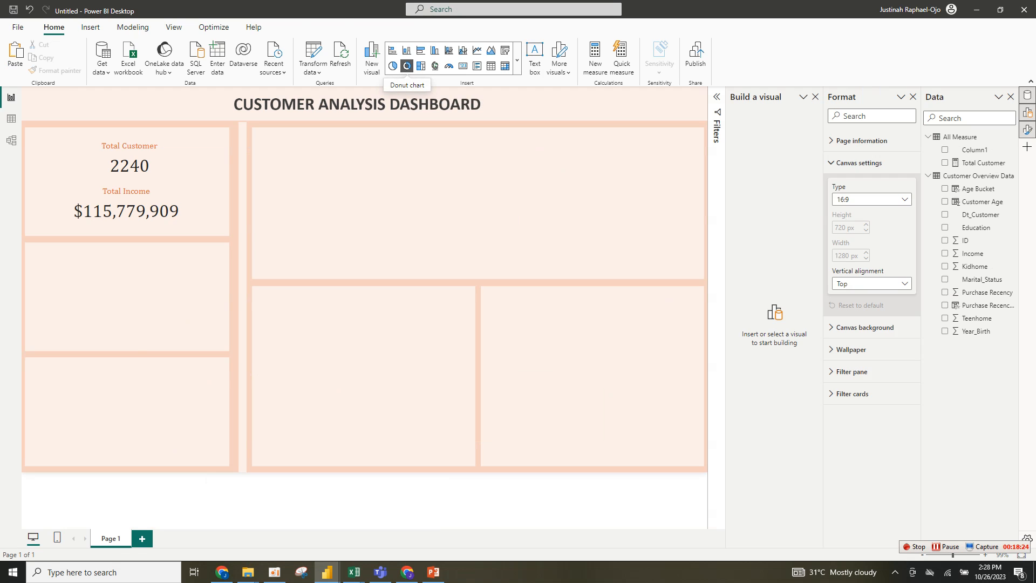
- Insert a donut chart in the second left panel showing Total Customer by Education
click(407, 65)
drag(127, 318, 118, 293)
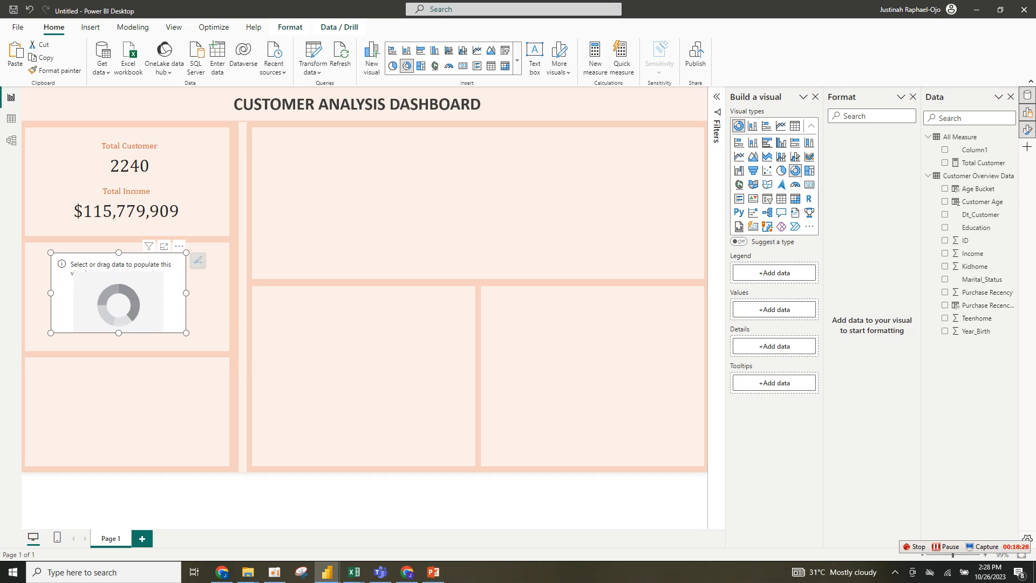
drag(186, 333, 188, 334)
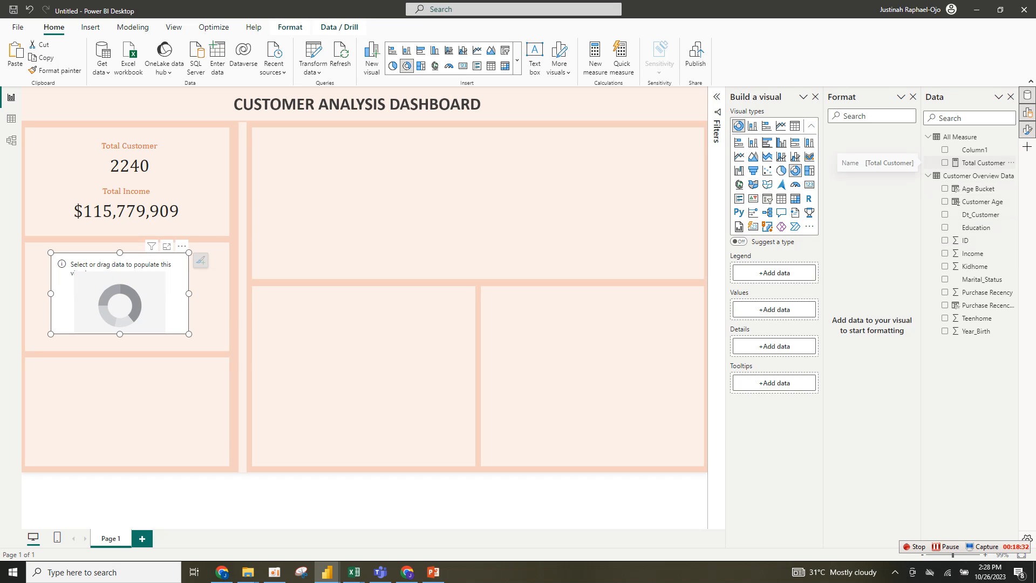
click(945, 163)
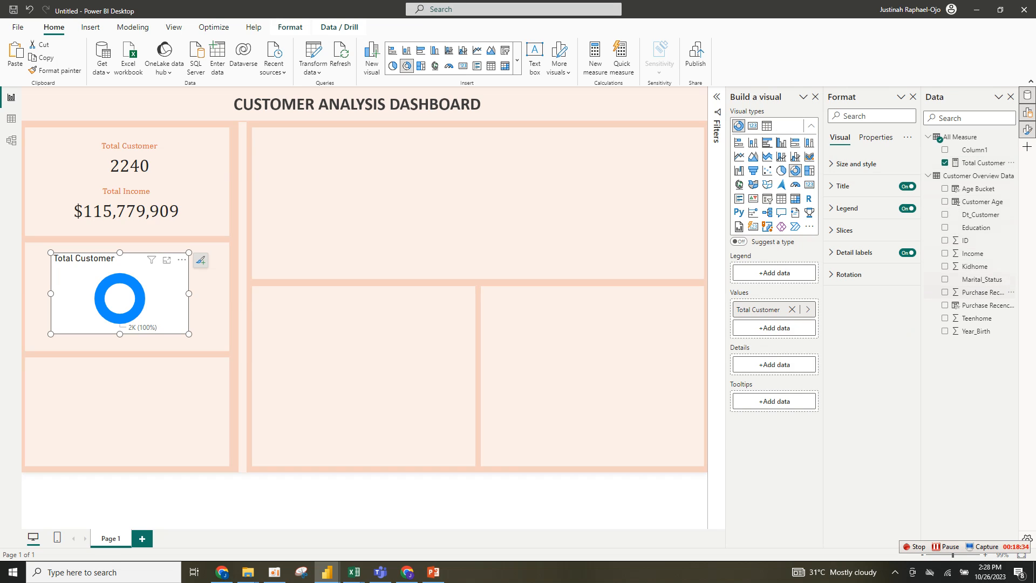
click(945, 227)
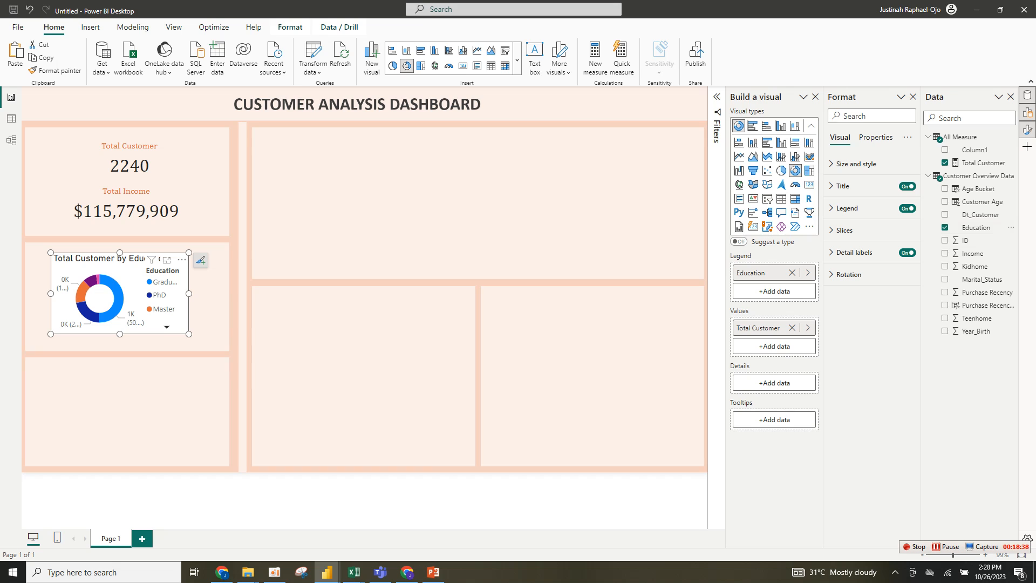
- Enlarge and reposition the donut chart to fill its panel
drag(189, 334, 210, 341)
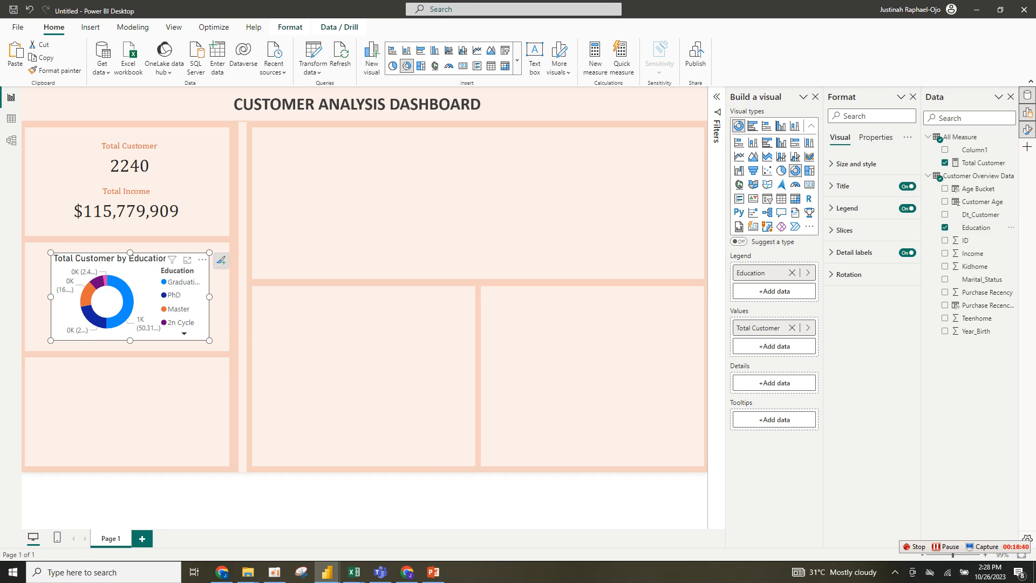
drag(51, 297, 32, 296)
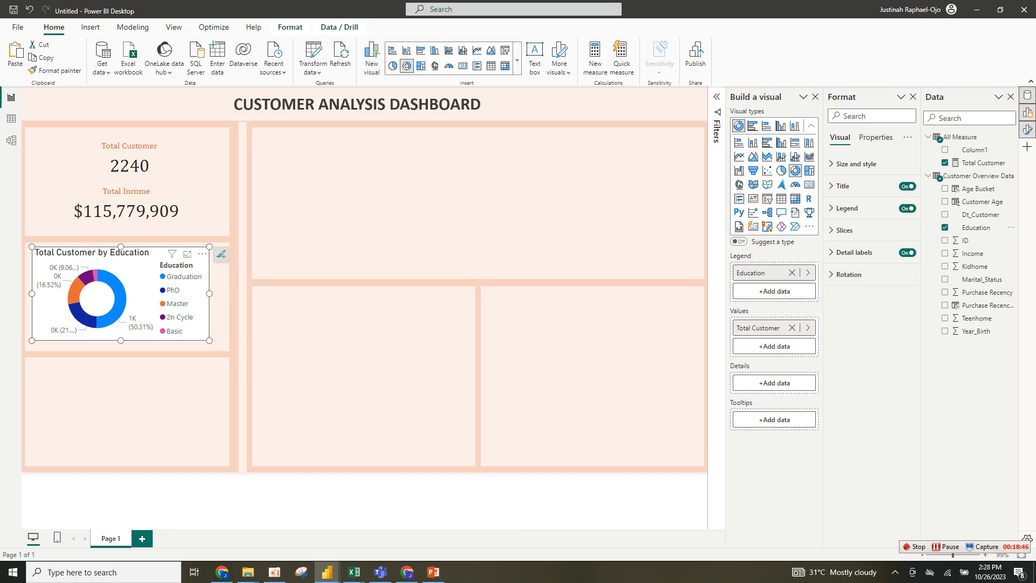
drag(210, 341, 215, 343)
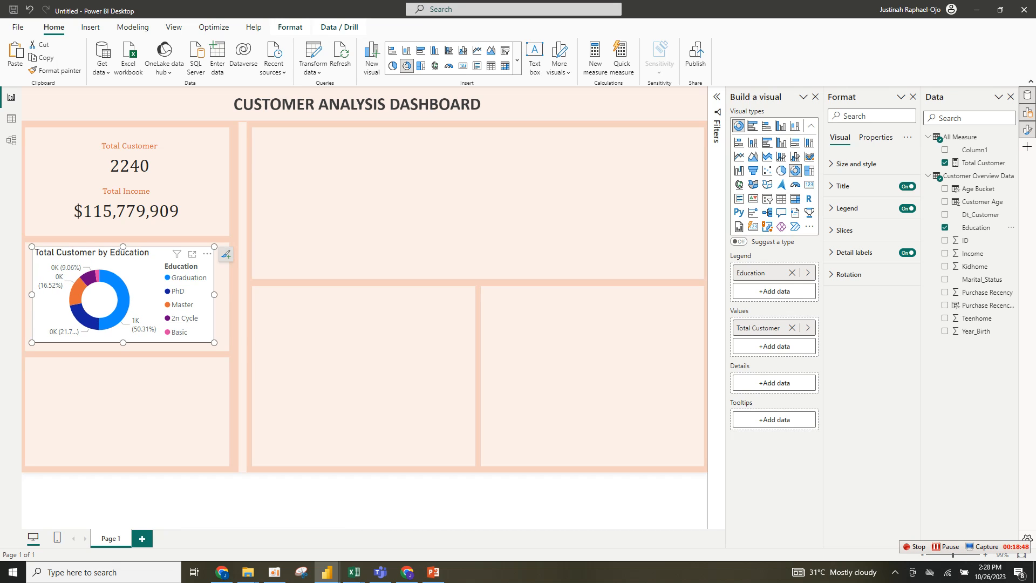
- Centre the donut chart's title and set its font to Cambria
click(856, 164)
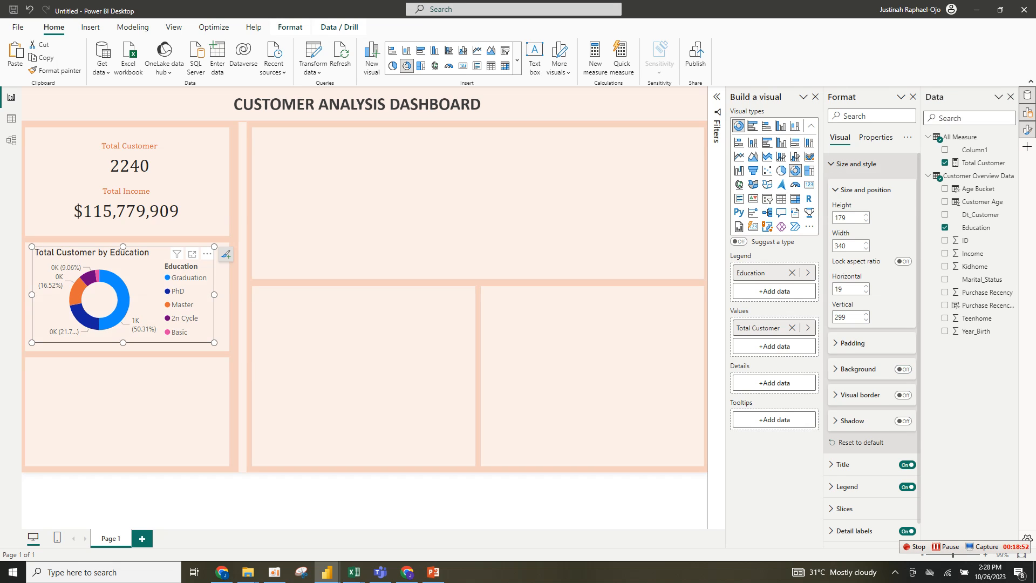
click(856, 164)
click(859, 186)
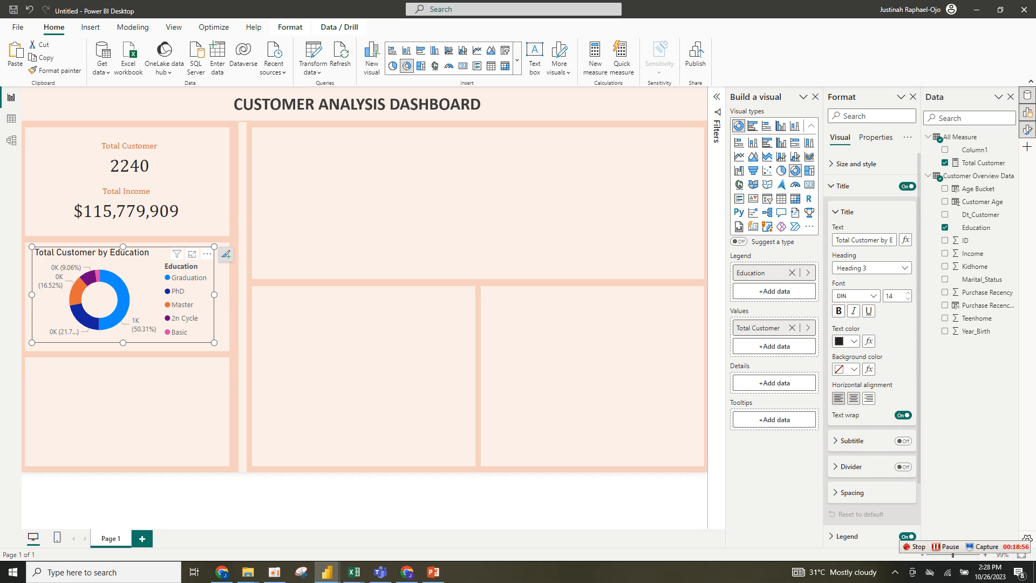
click(854, 398)
click(856, 296)
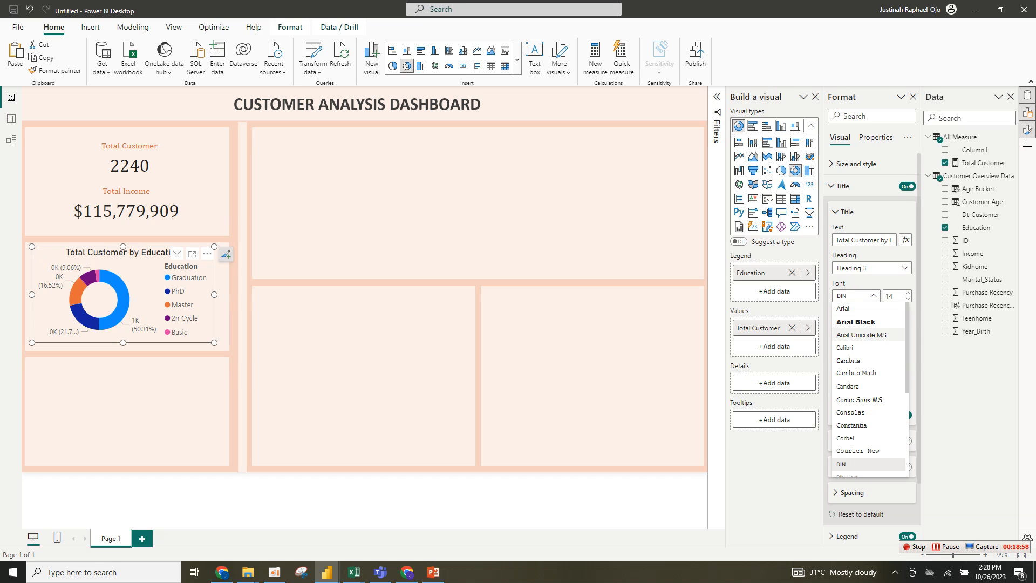
click(849, 361)
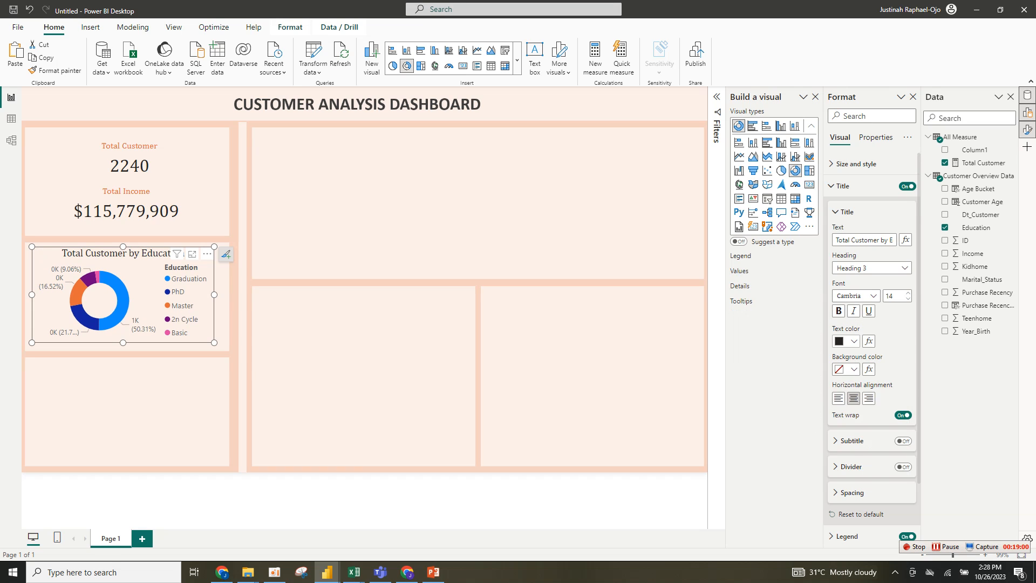
- Make the donut chart's title orange, bold and 11 pt
click(850, 341)
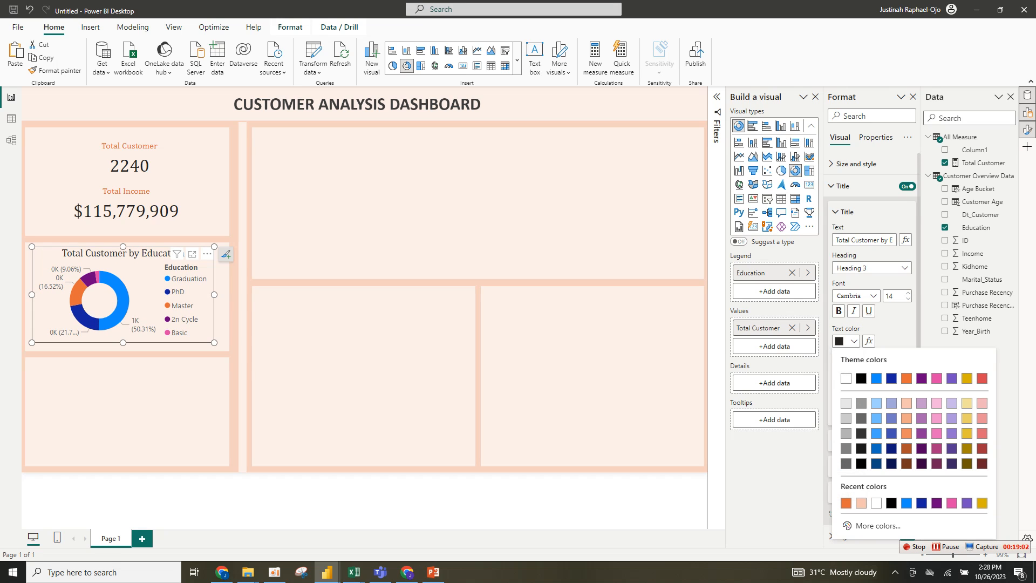
click(846, 503)
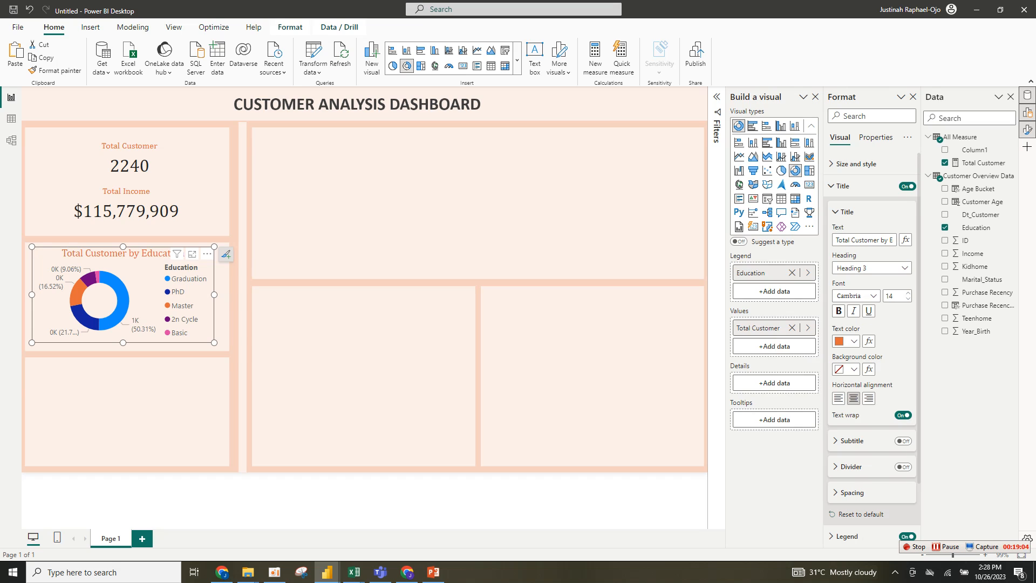
click(838, 311)
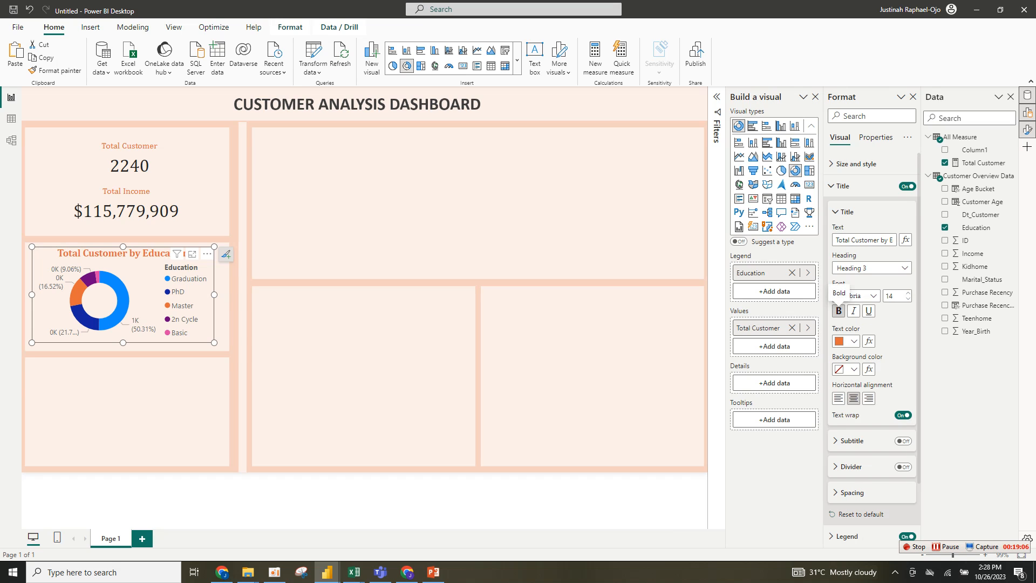
click(909, 299)
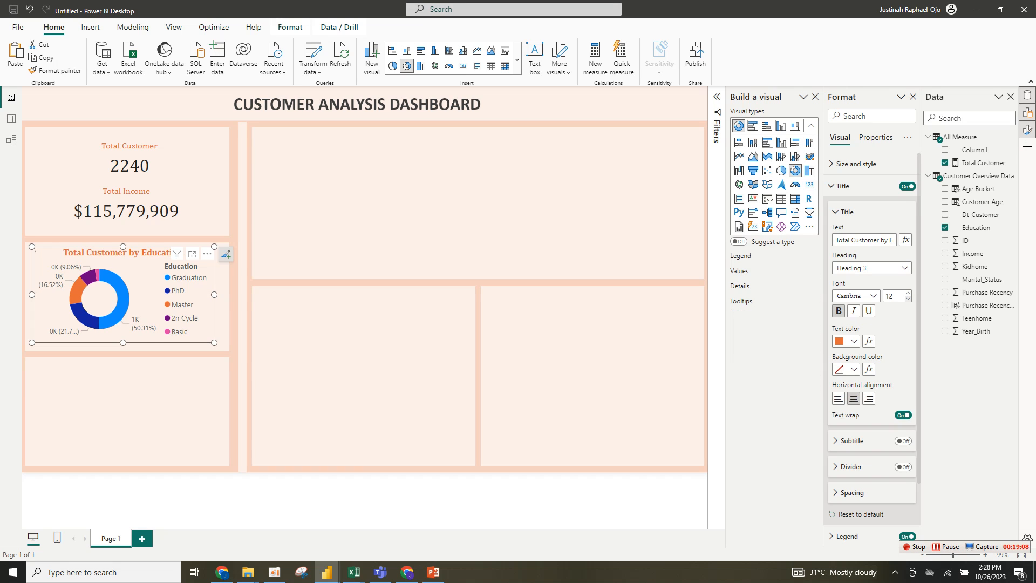
click(908, 298)
click(908, 299)
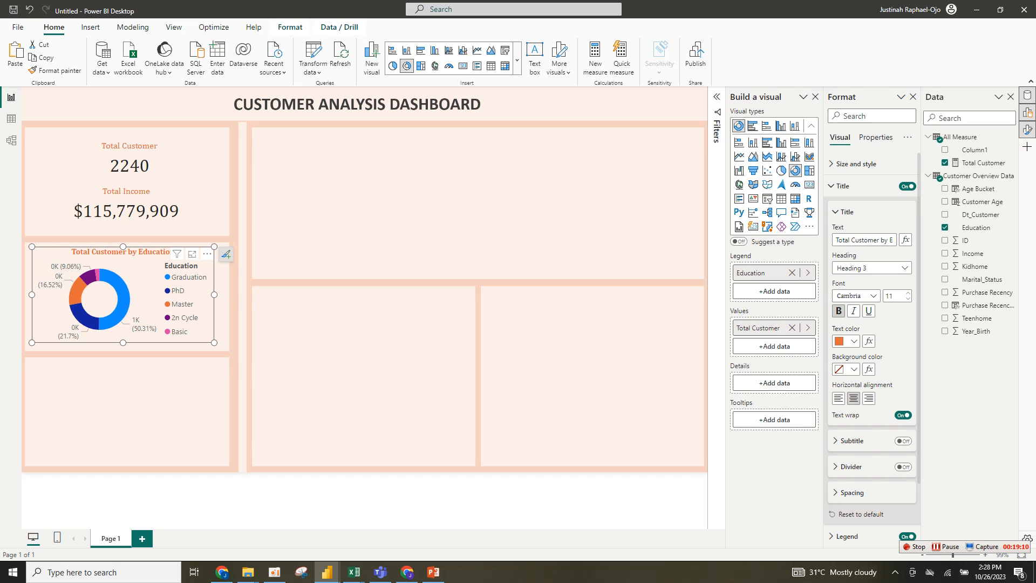
- Turn off the donut chart's legend
click(847, 212)
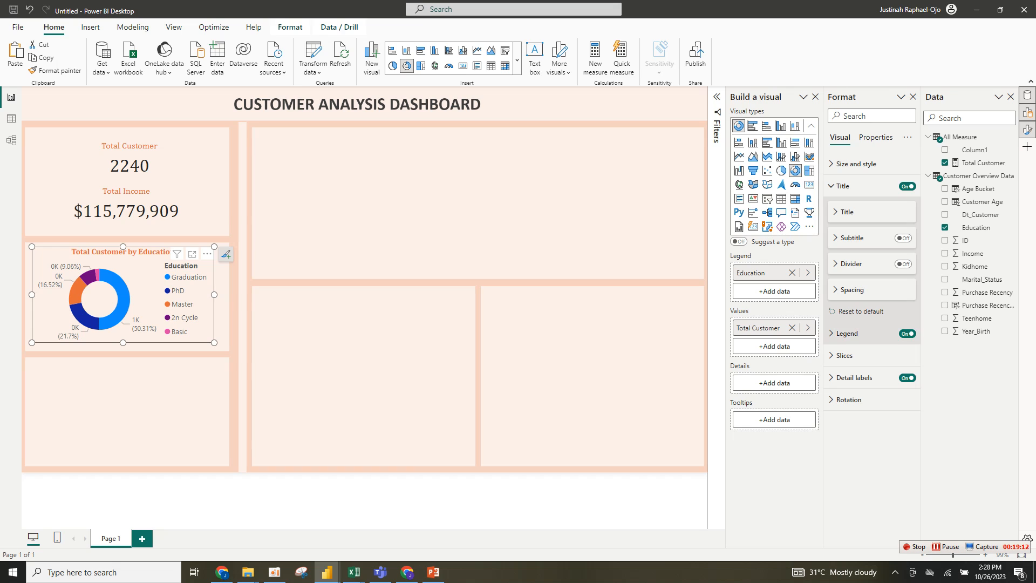
click(907, 334)
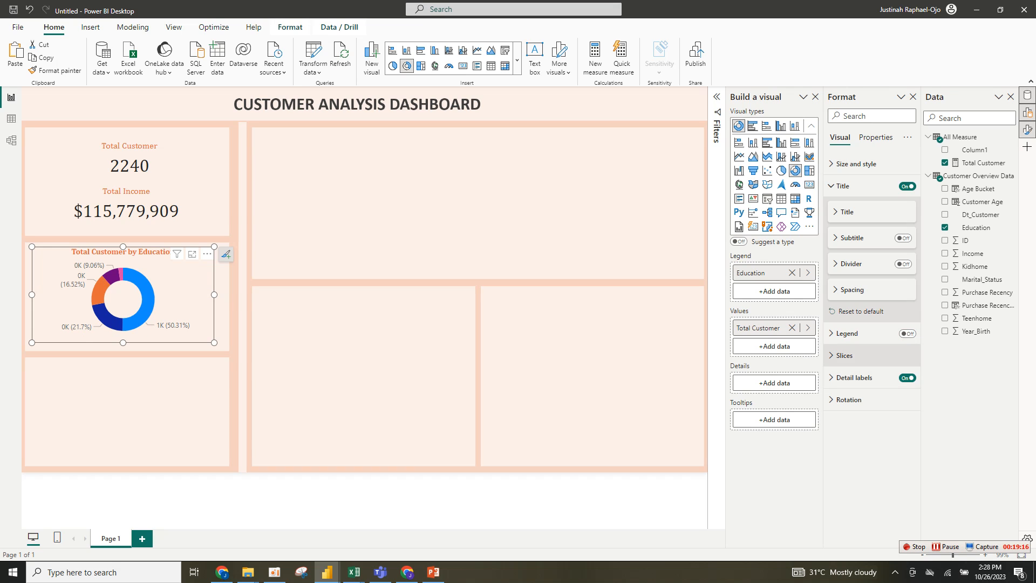
- Recolour the donut slices: 2n Cycle light peach, PhD orange, and Master light blue
click(845, 355)
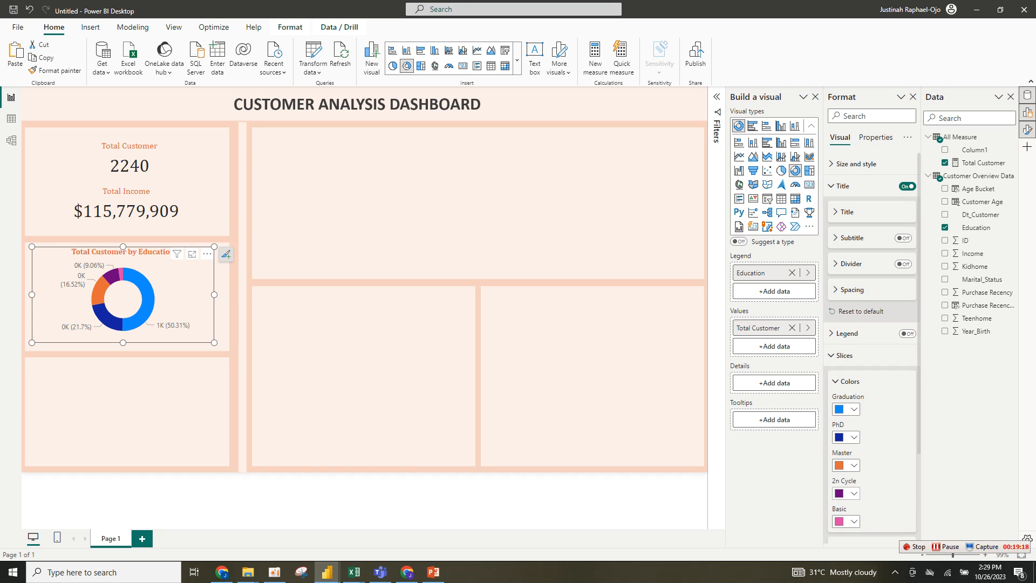
click(848, 493)
click(861, 447)
click(848, 438)
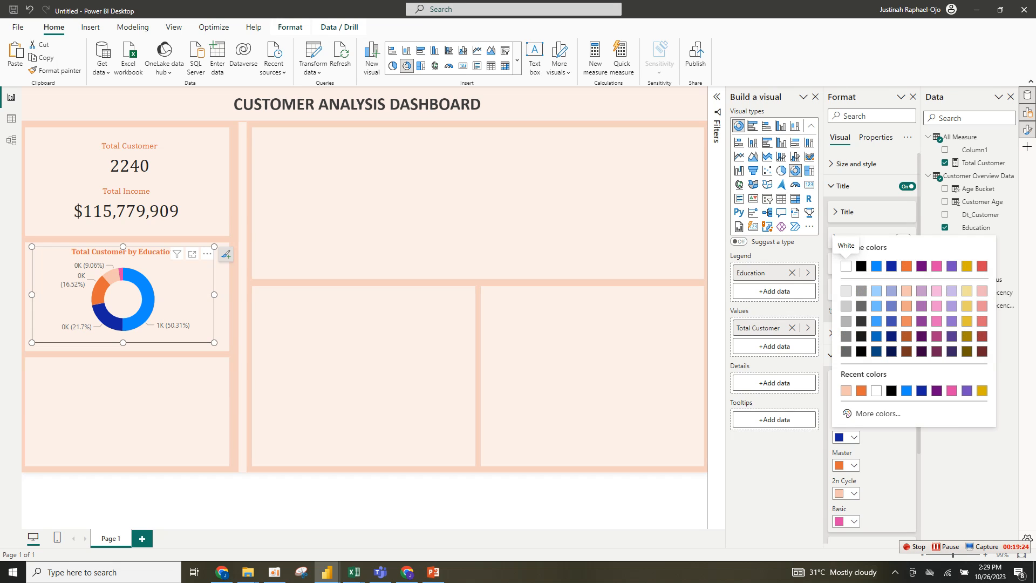
click(876, 306)
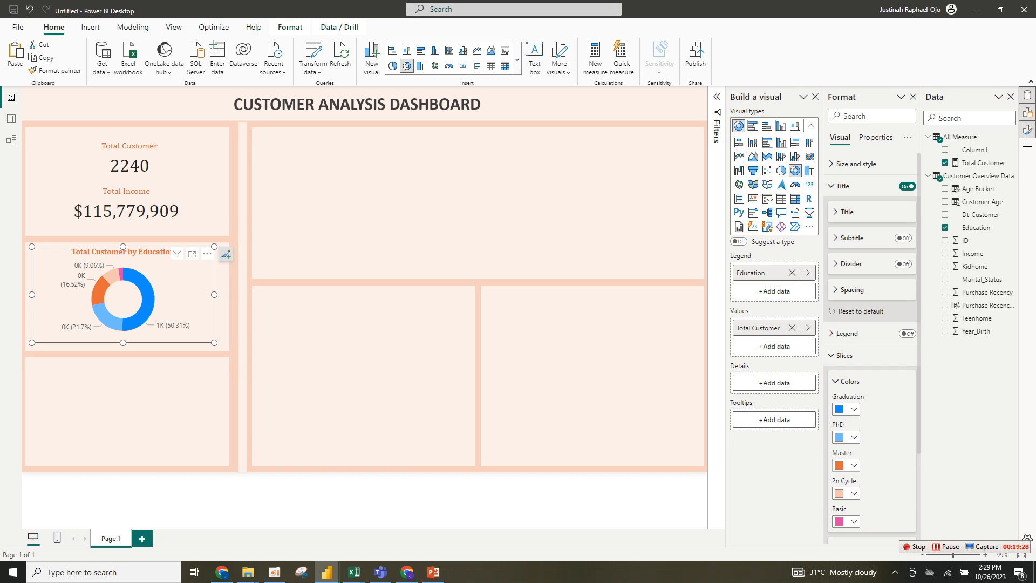
click(847, 465)
click(876, 419)
click(847, 437)
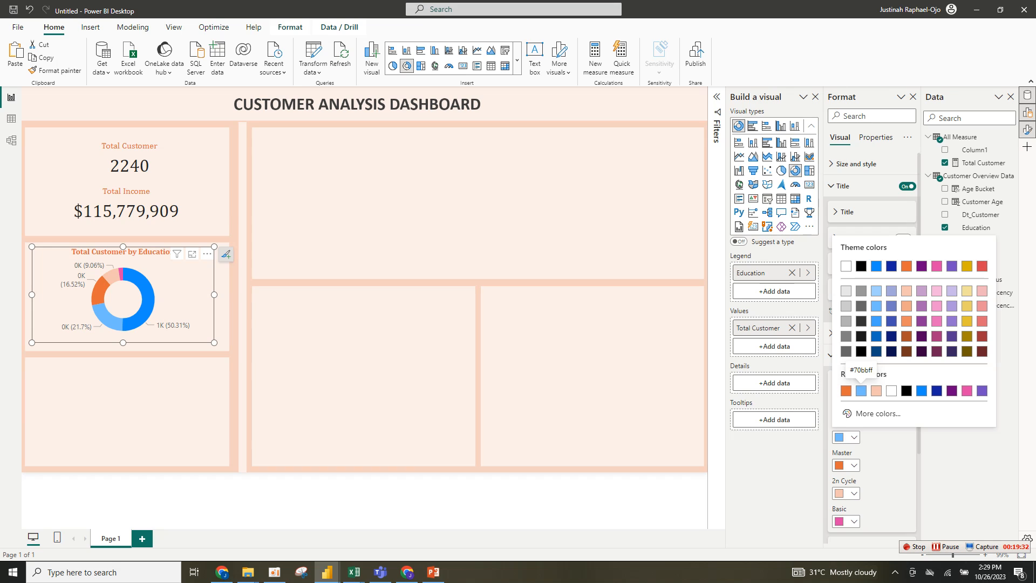
click(861, 390)
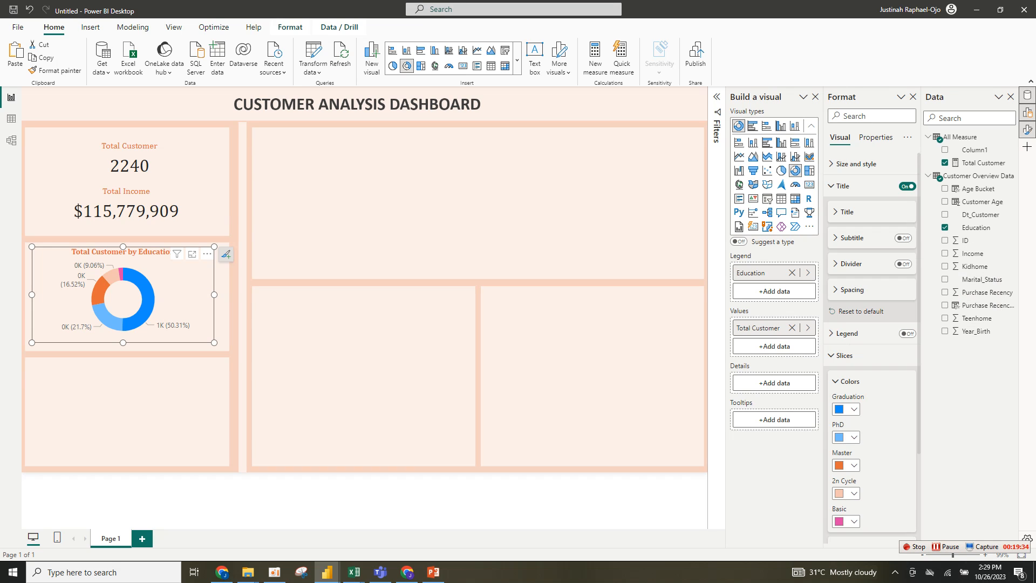
click(847, 409)
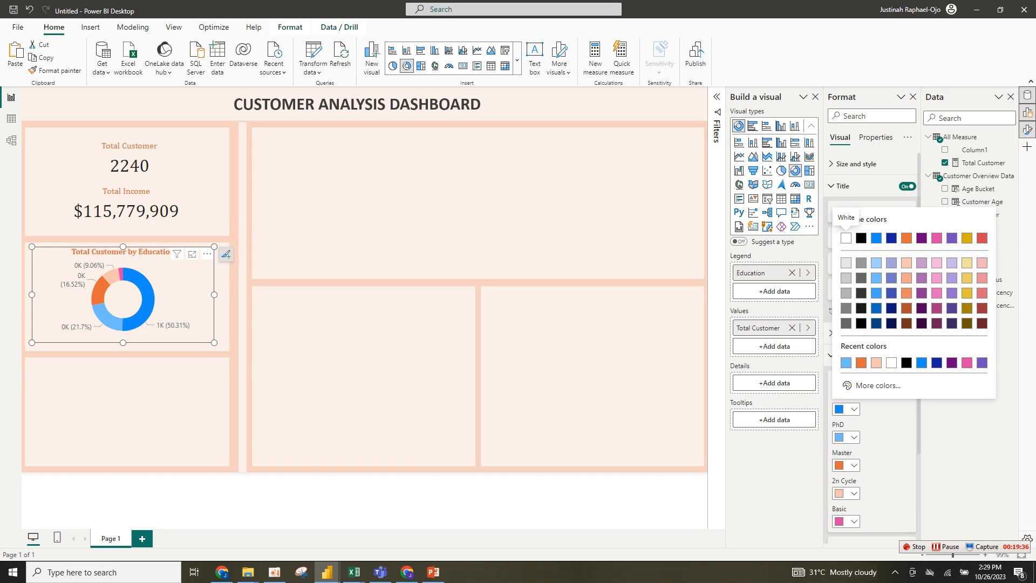
click(847, 465)
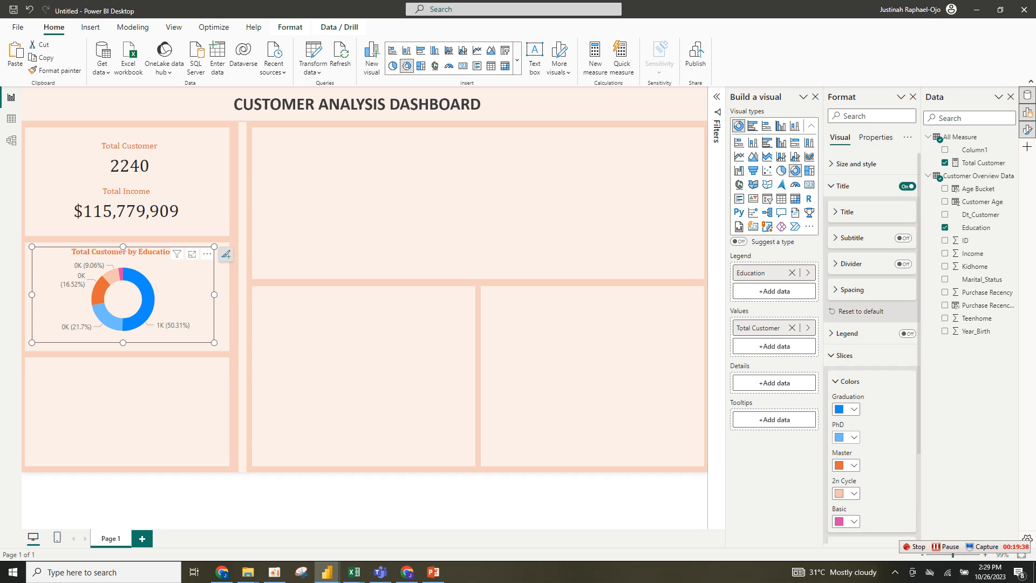
click(847, 438)
click(876, 390)
click(847, 465)
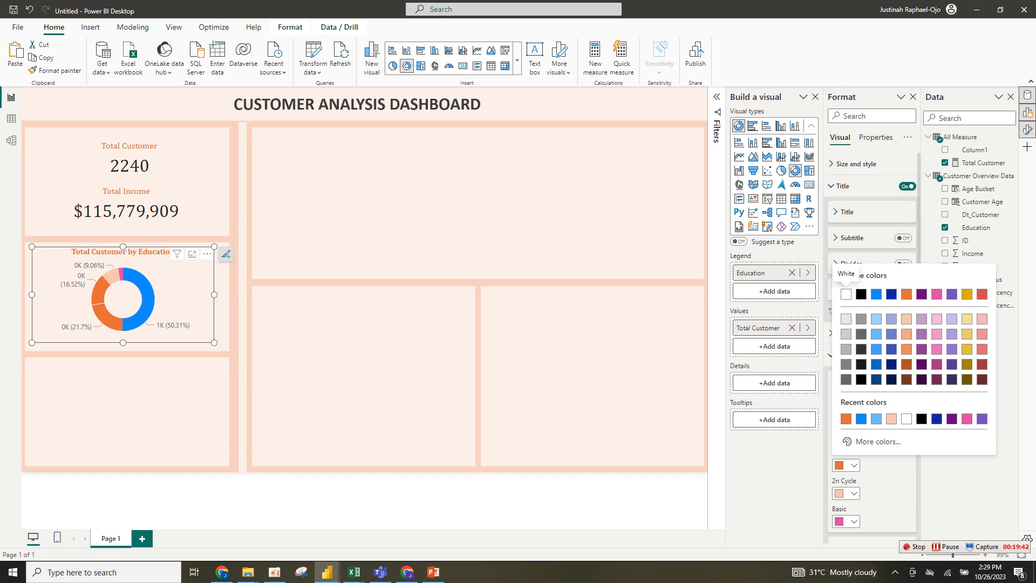
click(876, 419)
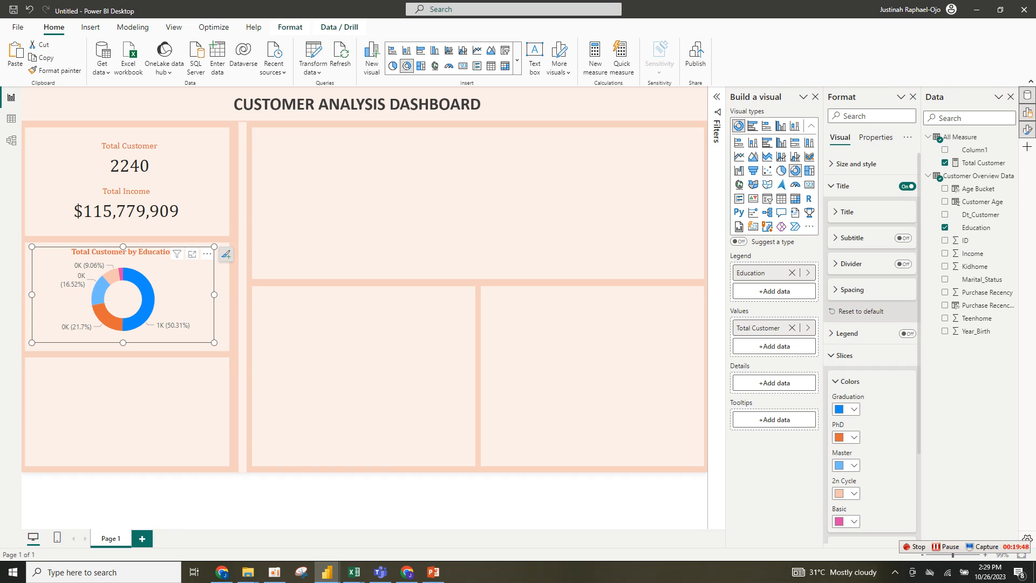
- Set the donut's detail label contents to Category, percent of total
click(844, 355)
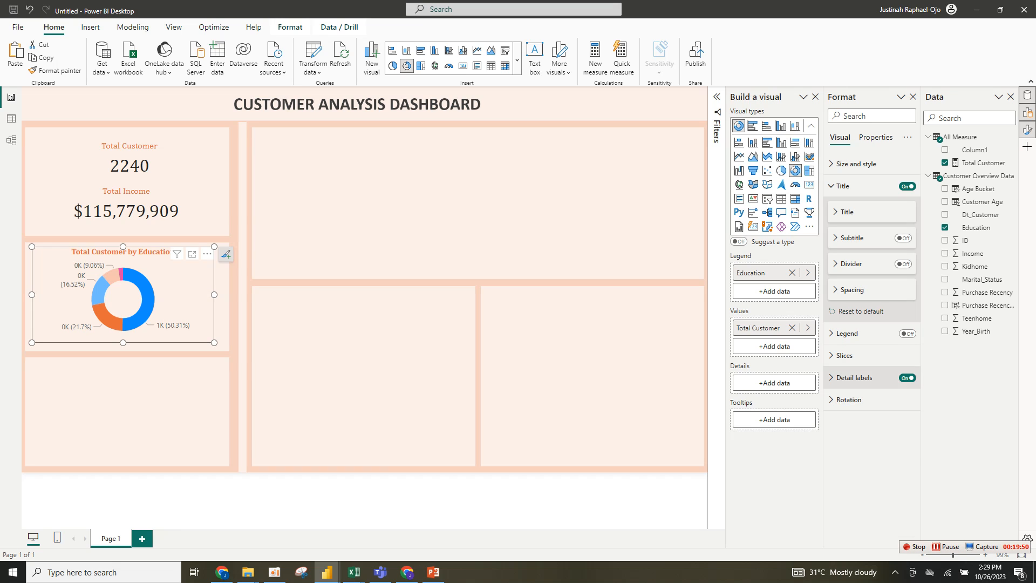
click(856, 377)
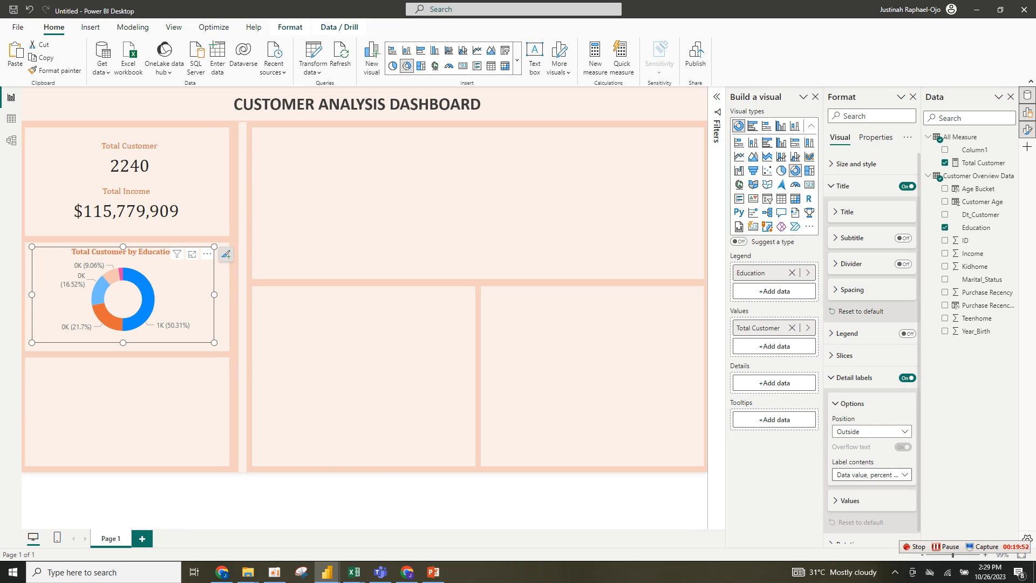
click(871, 474)
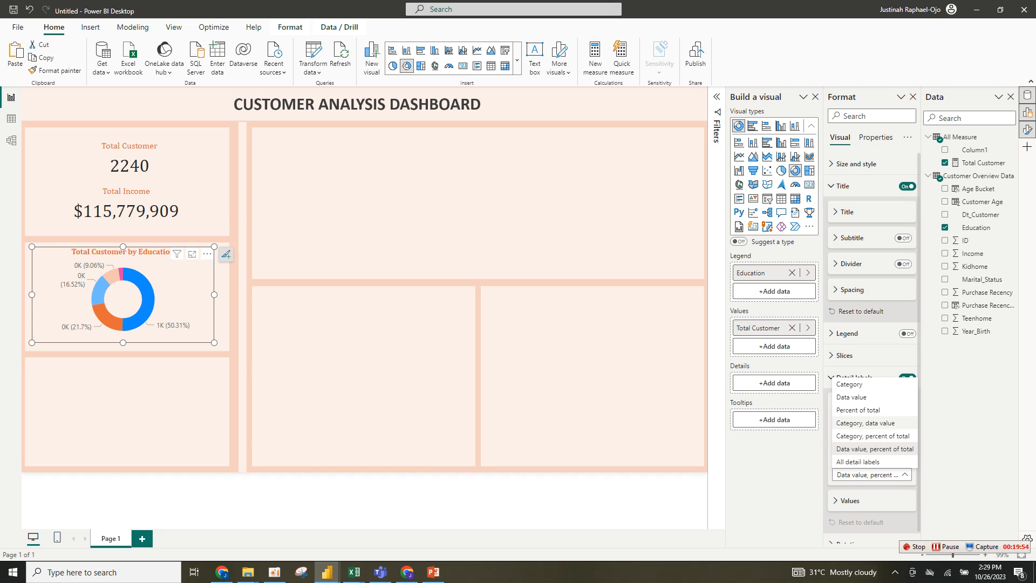
click(873, 435)
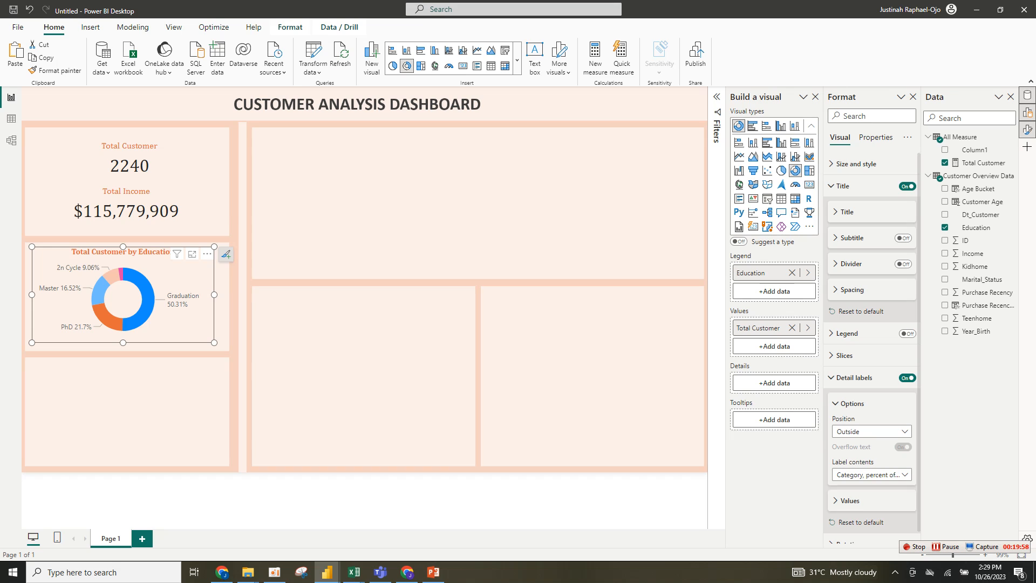
- Set the detail label values' colour to black
click(850, 501)
scroll(864, 494, down, 1)
scroll(872, 377, down, 3)
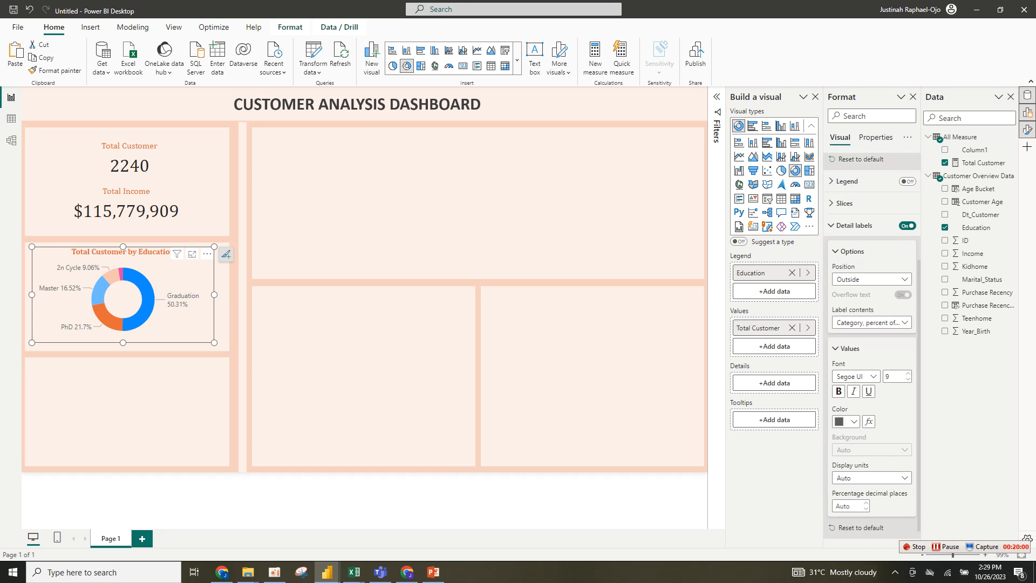
click(848, 417)
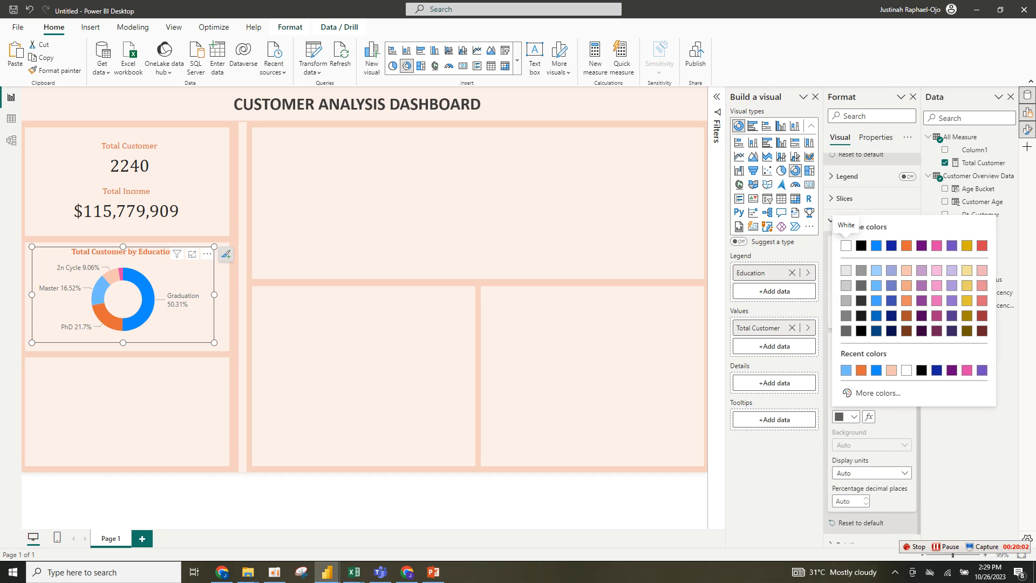
click(861, 247)
- Set the detail label values' font to Cambria and make them bold
click(856, 372)
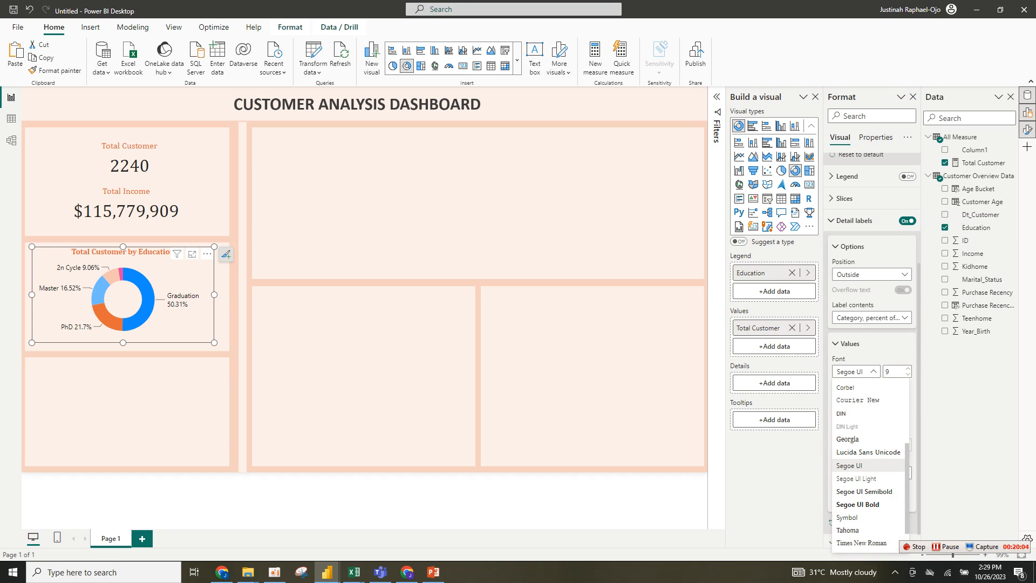
scroll(869, 426, up, 3)
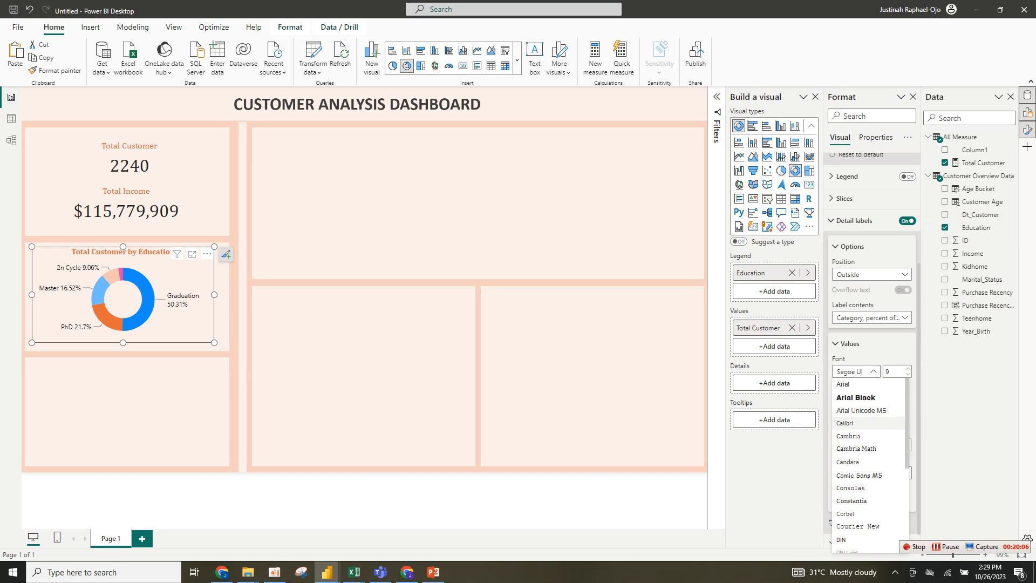
click(848, 436)
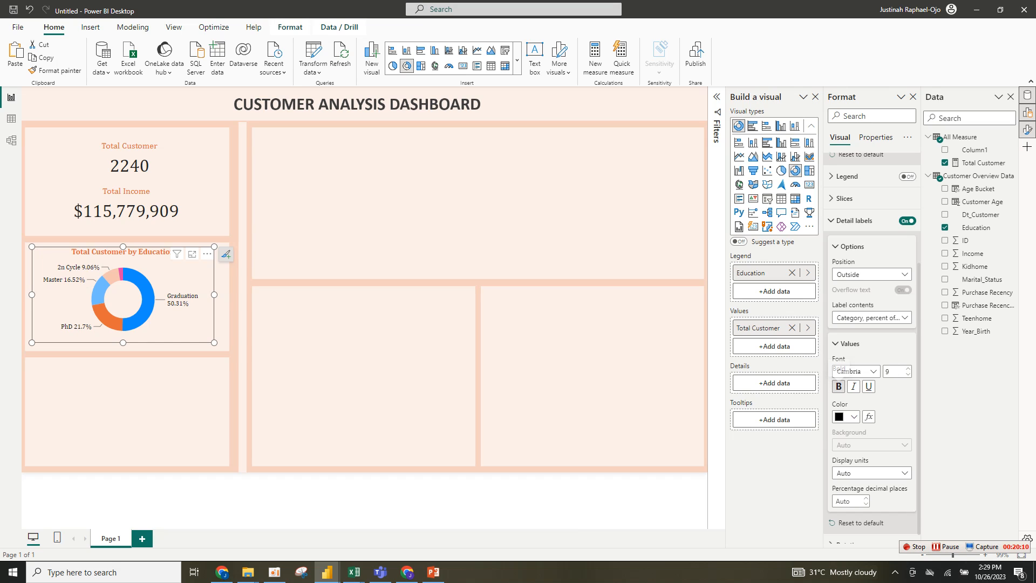
click(838, 387)
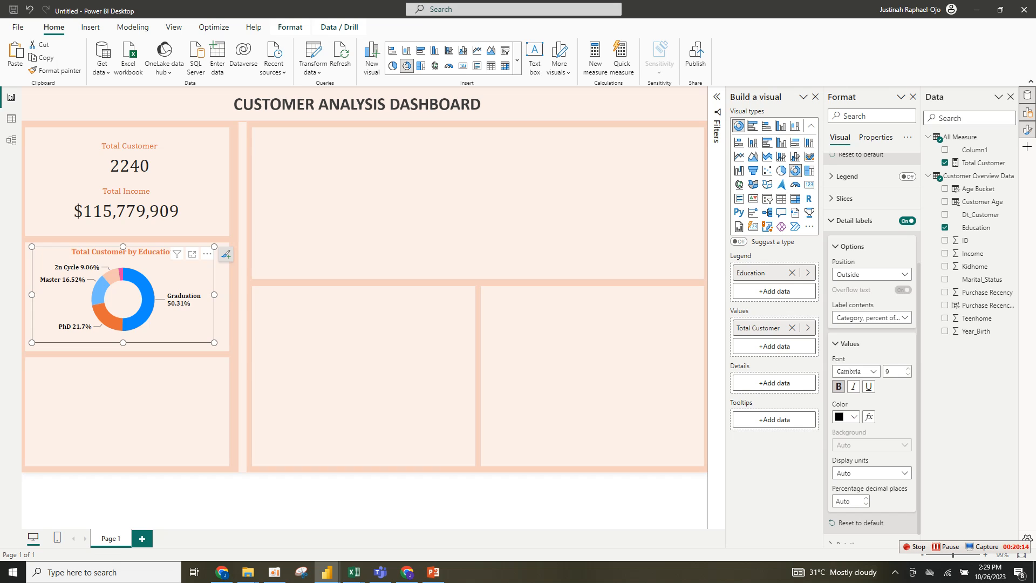
- Duplicate the education donut into the lower-left panel and replace its legend field with Marital_Status
key(ctrl+v)
key(ctrl+v)
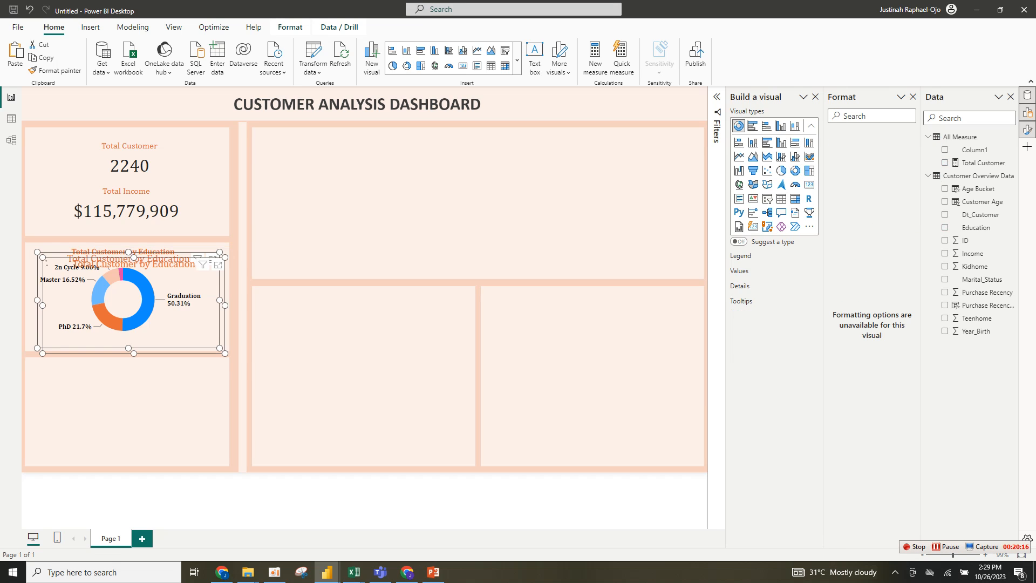
drag(46, 260, 49, 368)
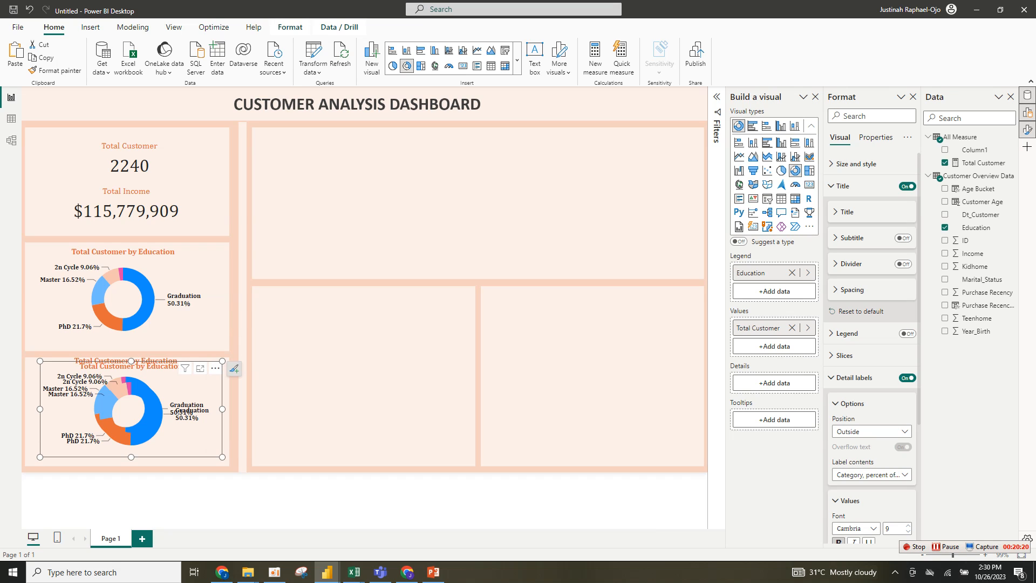
click(215, 368)
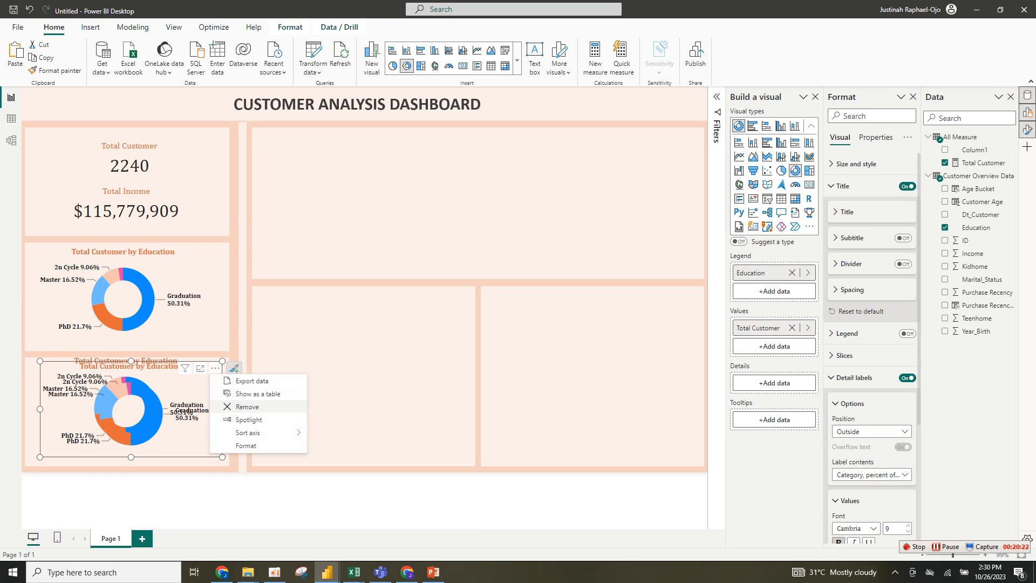
click(238, 407)
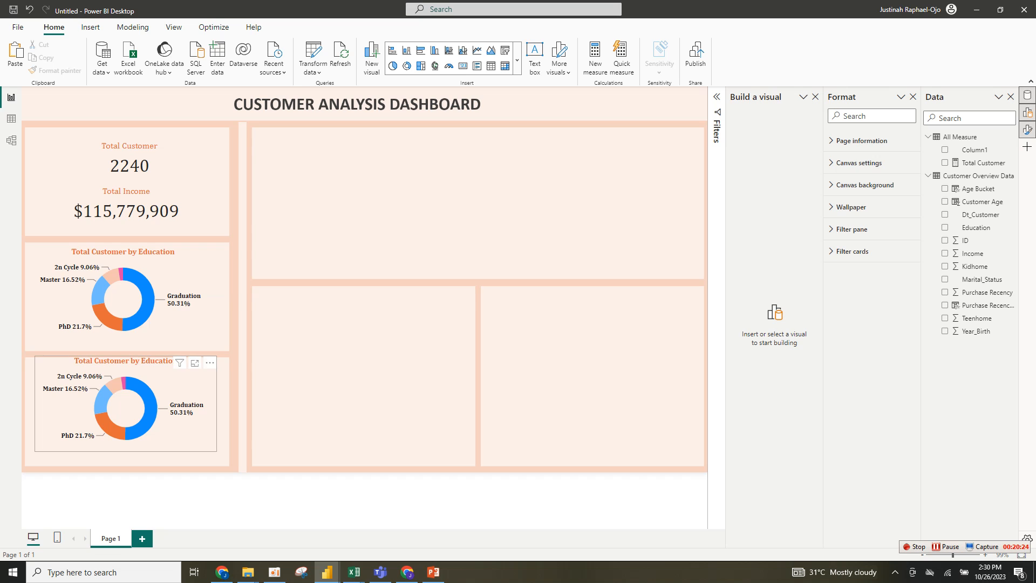
mouse_move(125, 405)
mouse_down()
mouse_move(130, 421)
mouse_move(127, 412)
mouse_up()
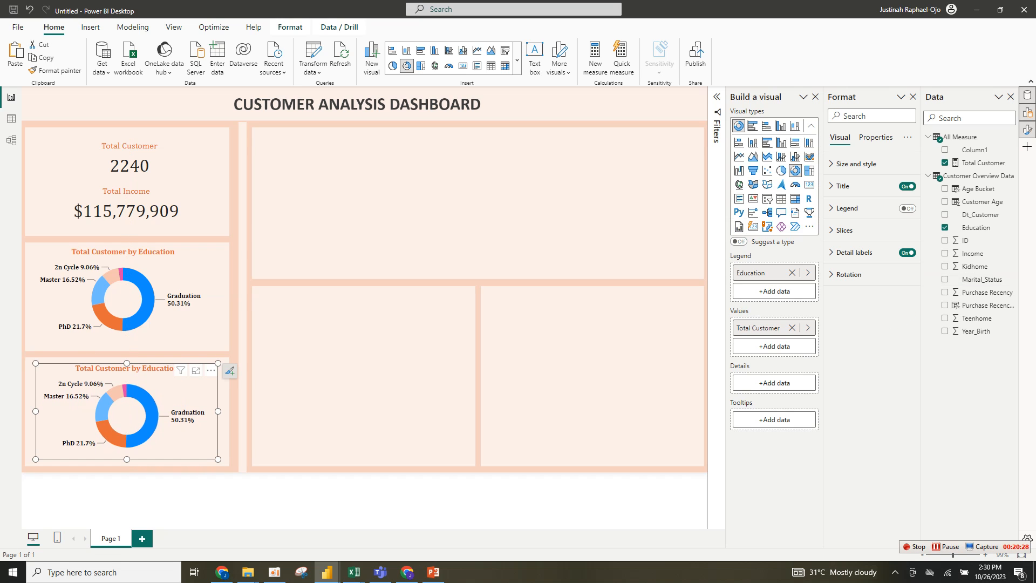
click(792, 273)
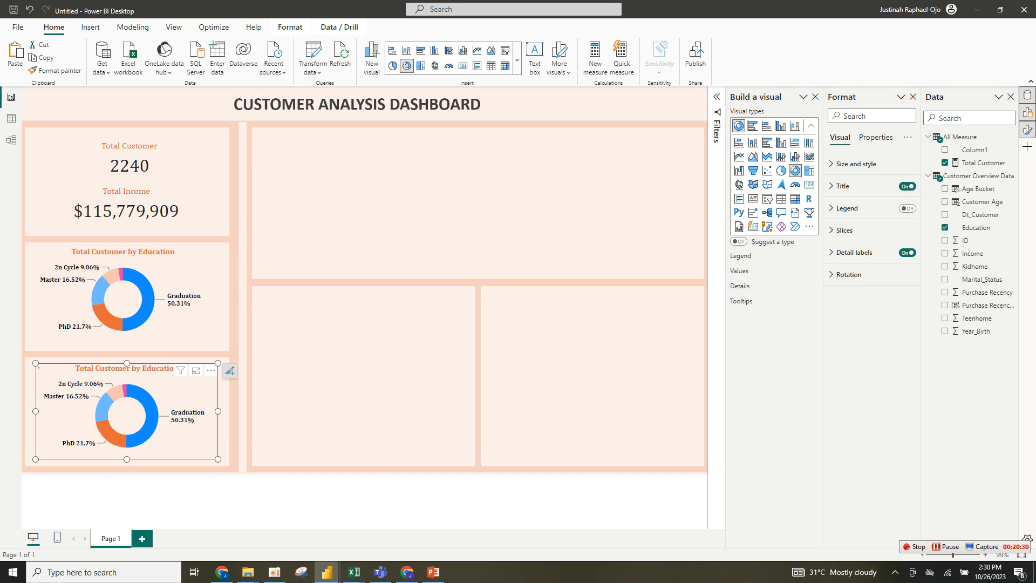
click(945, 279)
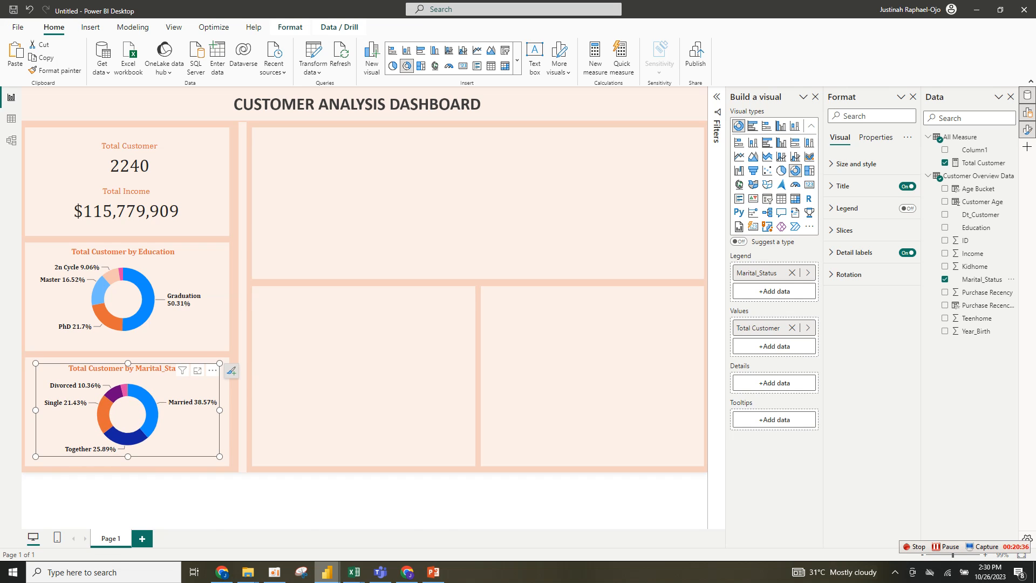
- View the reference customer dashboard in the other window, then return to the working report
mouse_move(327, 572)
mouse_move(269, 526)
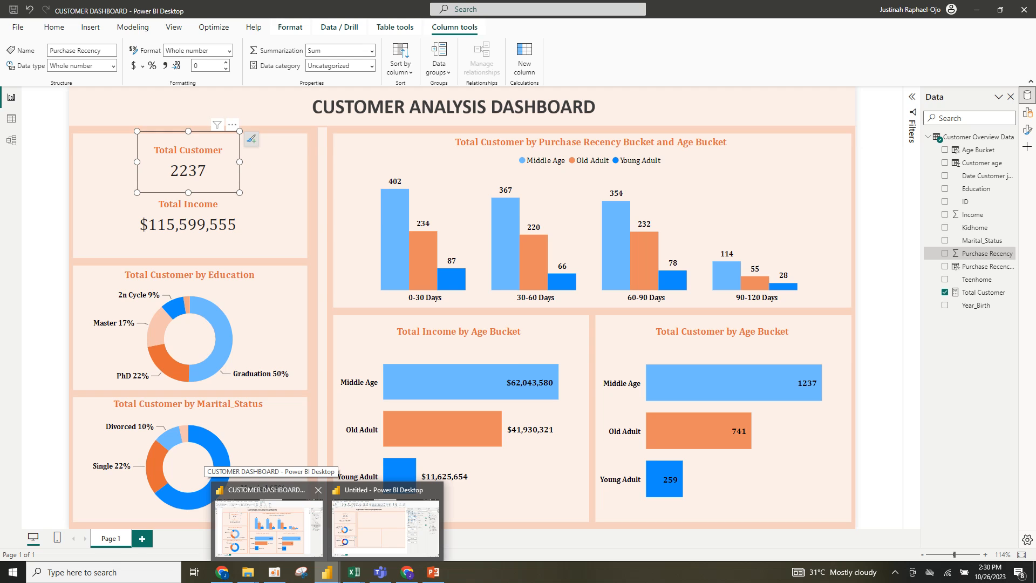
click(385, 527)
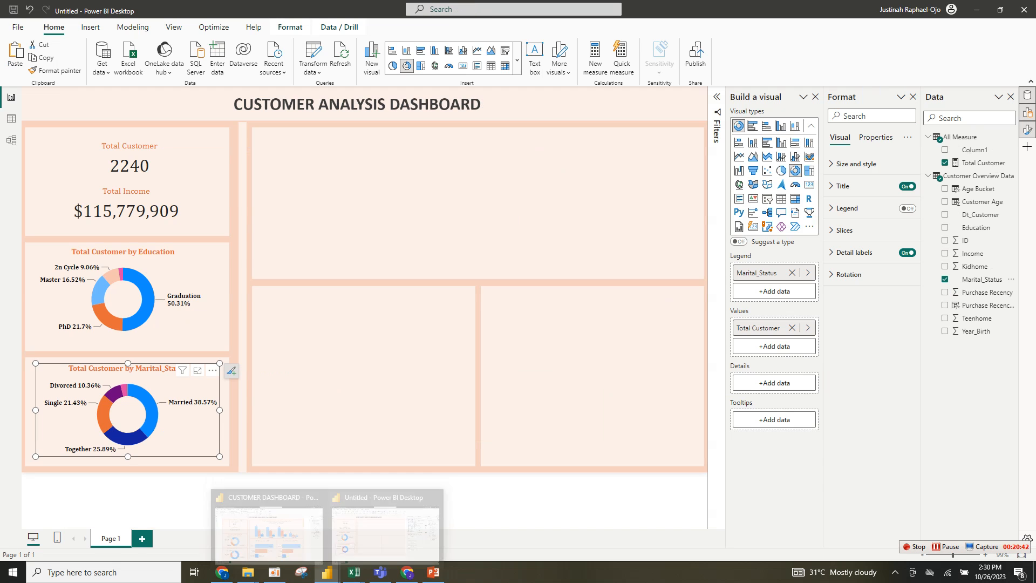
click(384, 503)
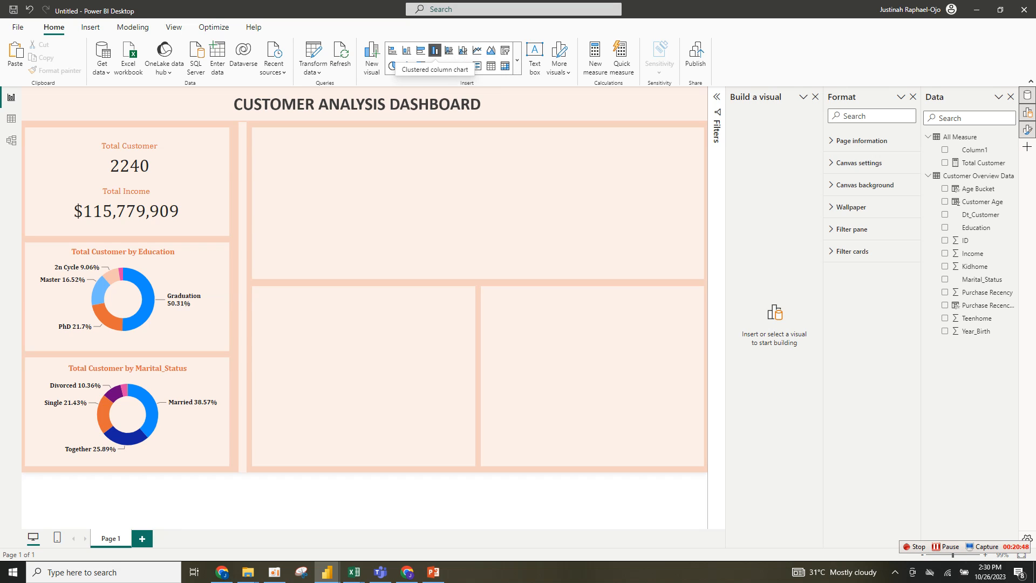
- Insert a clustered column chart and stretch it across the top-right panel
click(435, 50)
drag(299, 158, 364, 192)
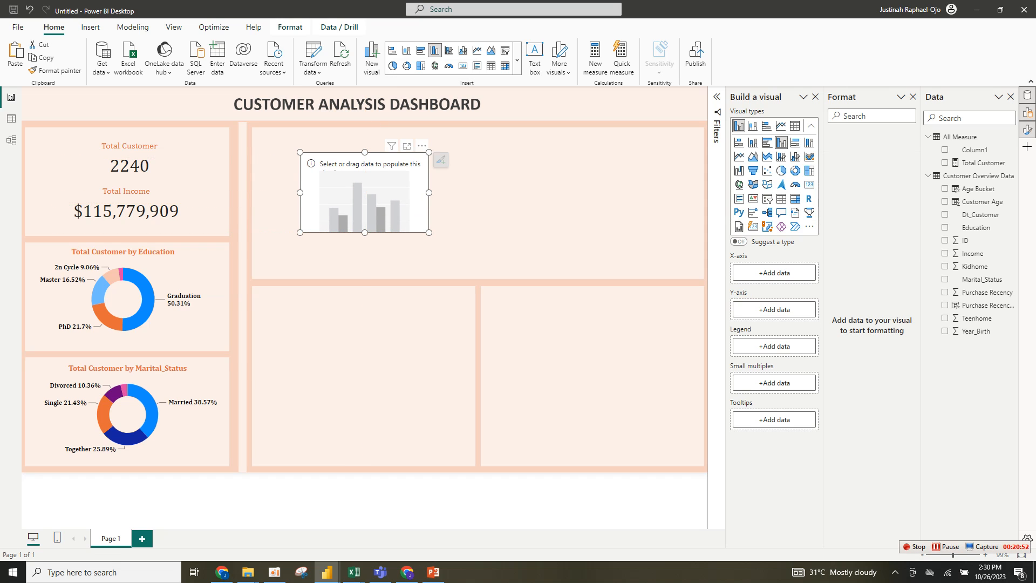
drag(429, 233, 665, 254)
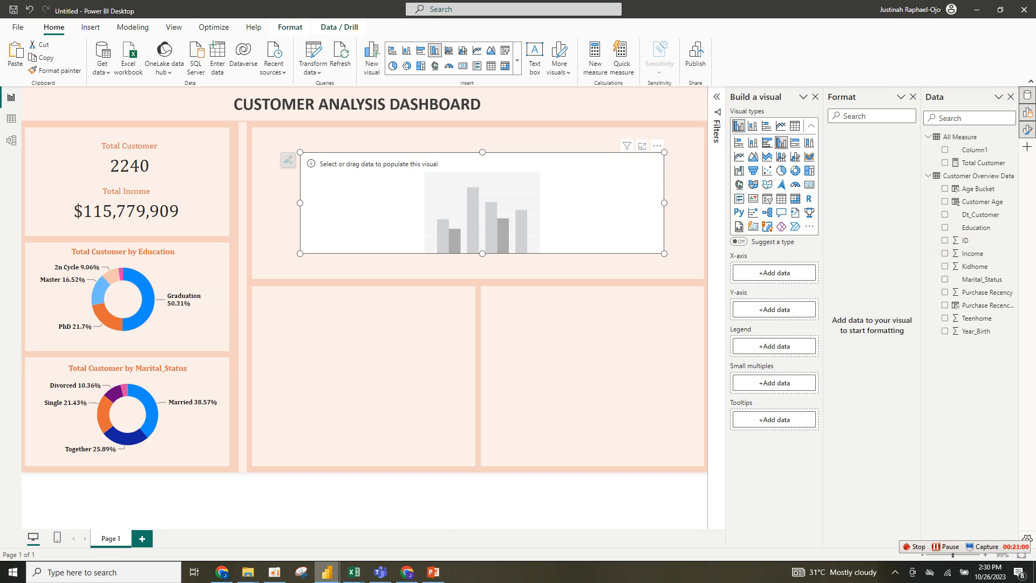
- Inspect the fields used by the reference dashboard's purchase recency column chart
mouse_move(326, 572)
click(269, 526)
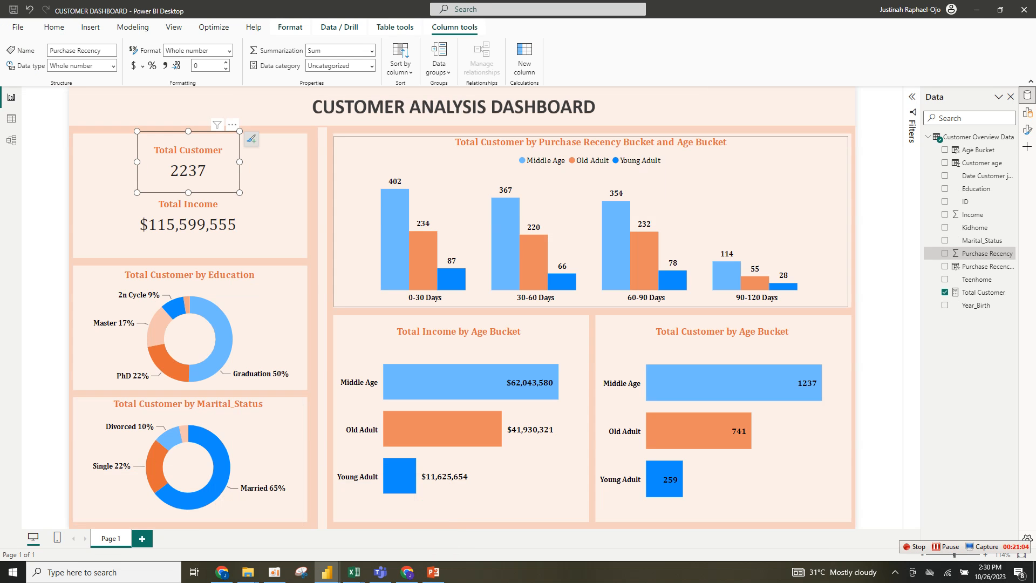
click(691, 199)
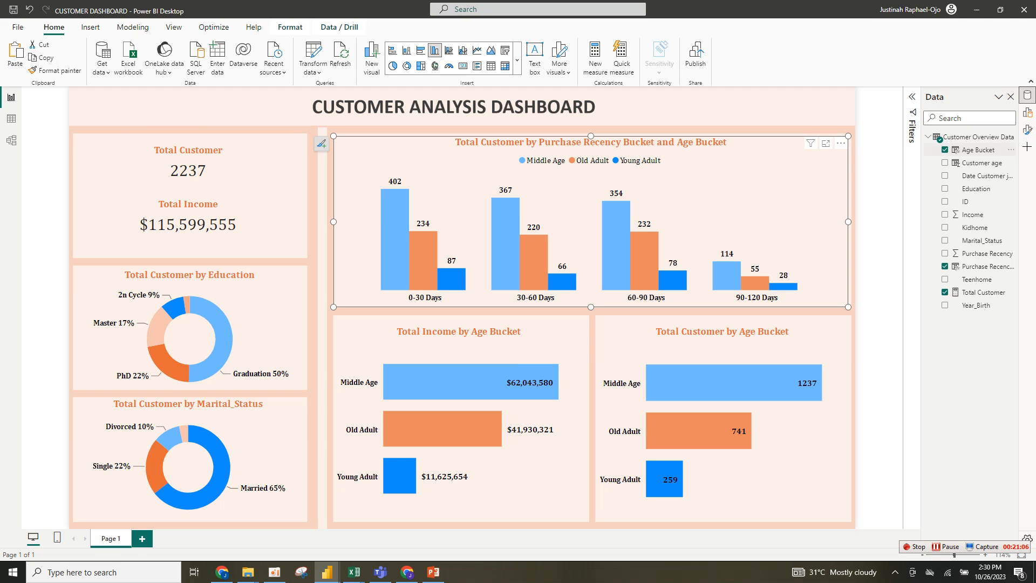
click(1027, 112)
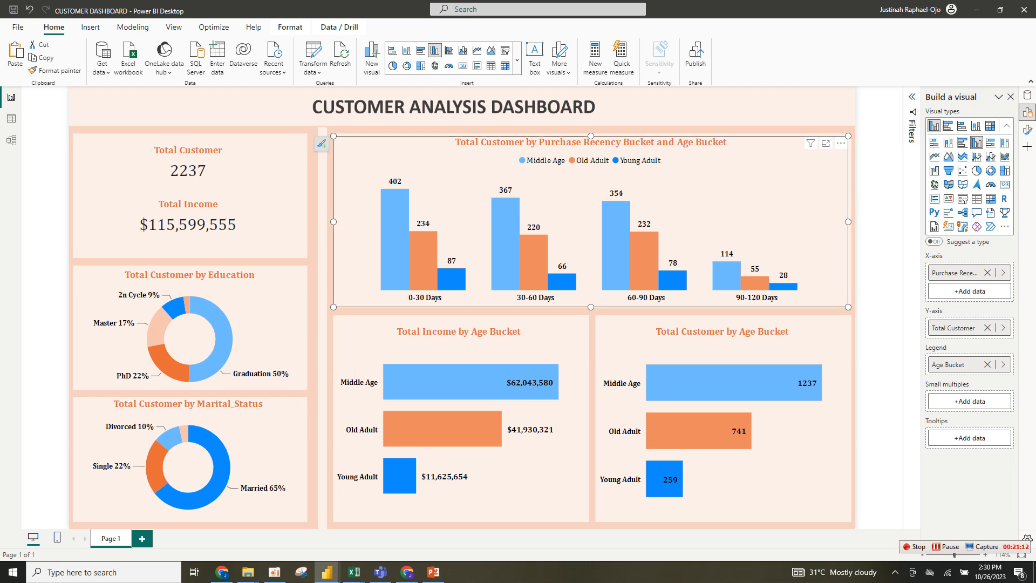
mouse_move(327, 572)
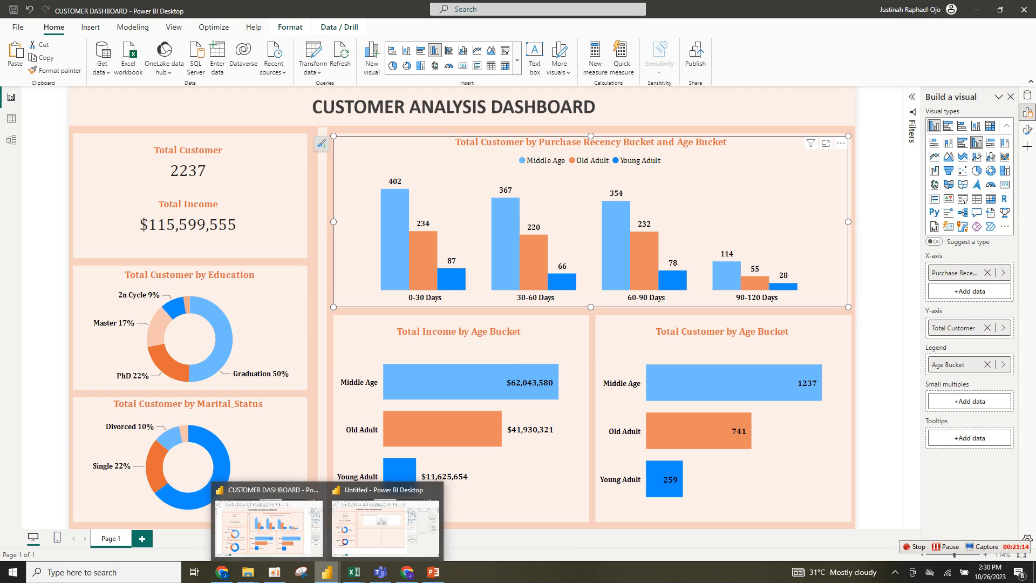
click(386, 527)
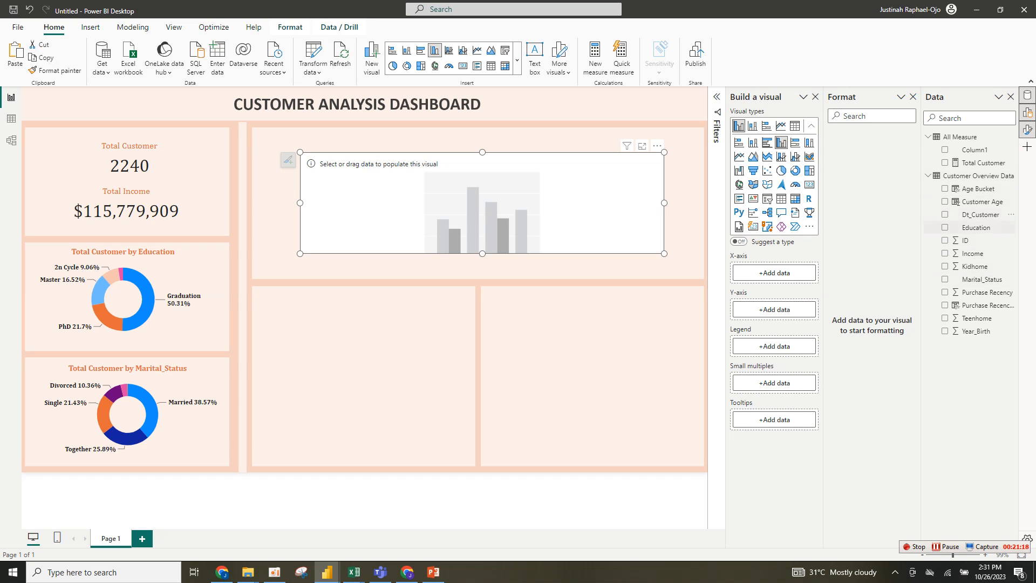
- Add Purchase Recency Bucket to the X-axis, Total Customer to the Y-axis and Age Bucket to the legend
click(983, 305)
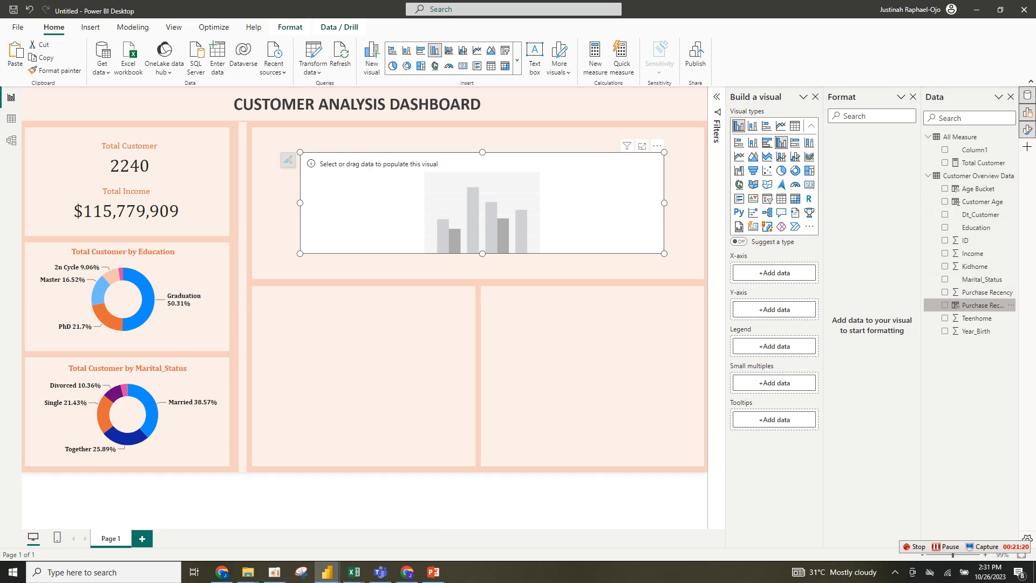
drag(982, 305, 761, 272)
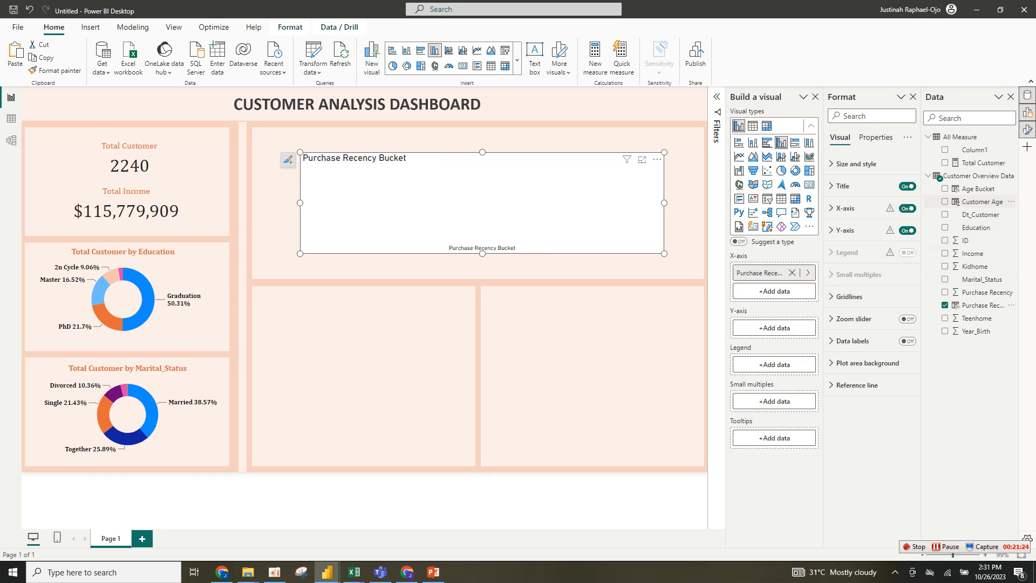
drag(982, 163, 774, 328)
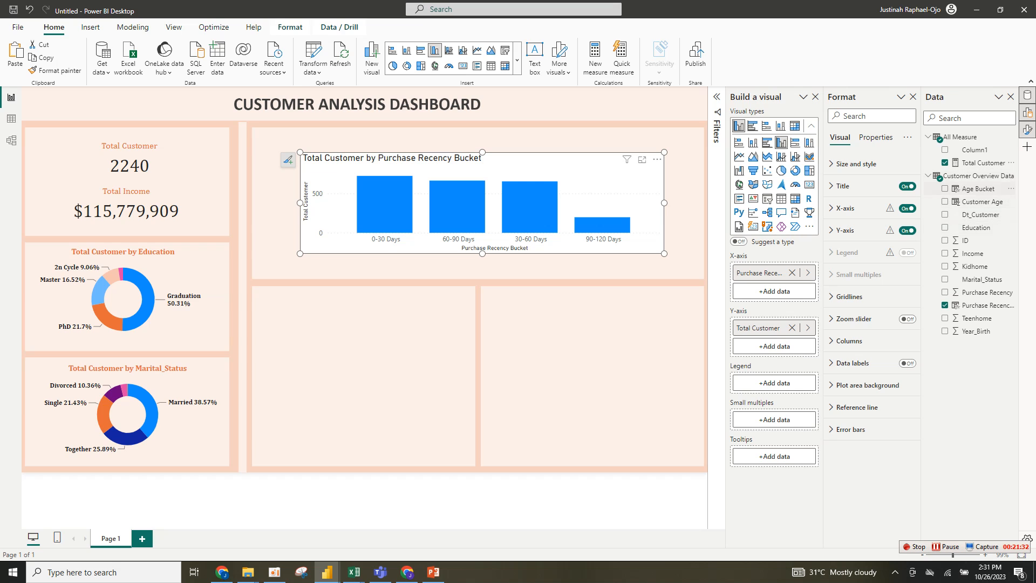
drag(977, 189, 775, 383)
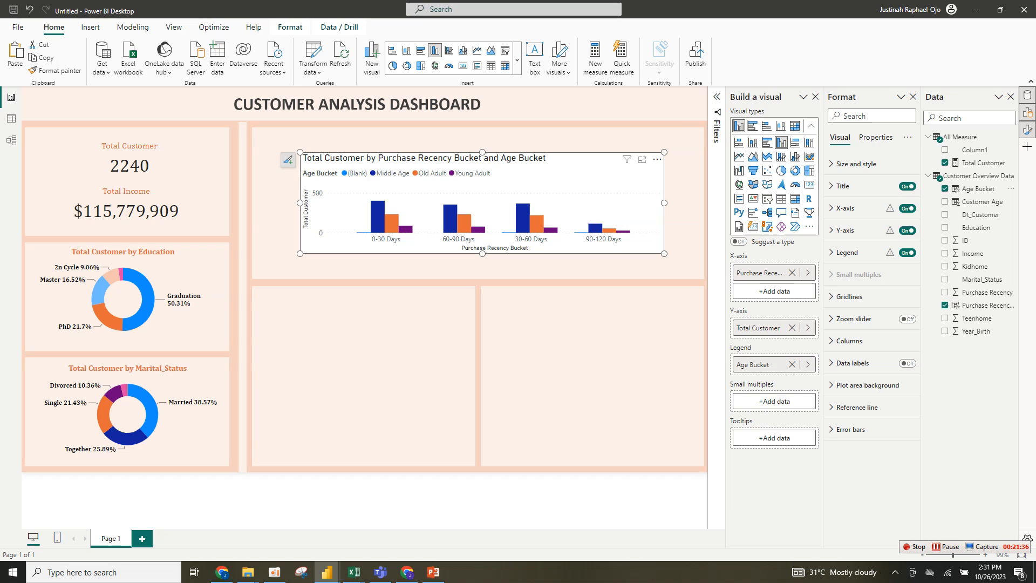
- Resize the column chart to fill the top-right panel
drag(664, 153, 668, 124)
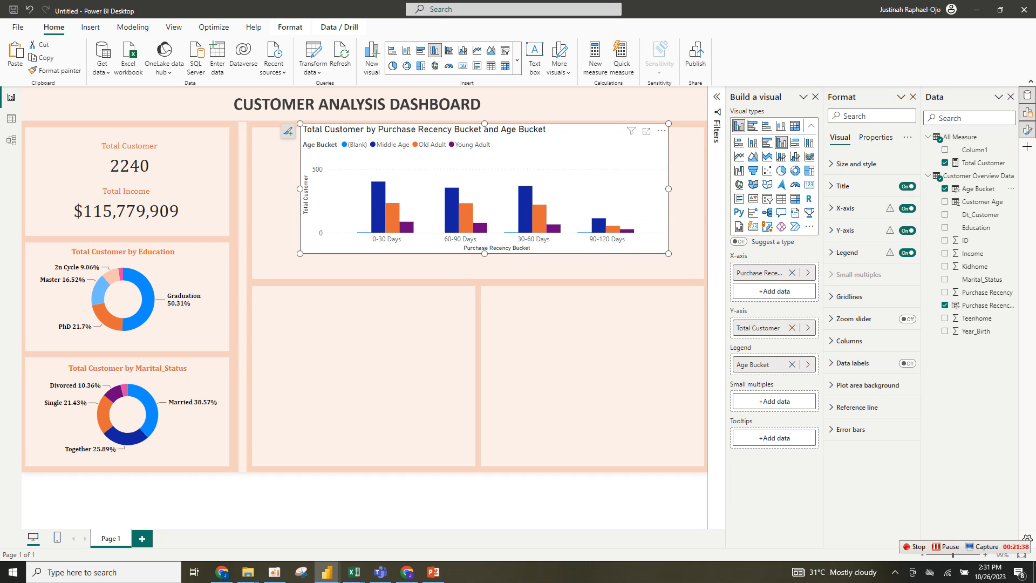
drag(669, 253, 689, 271)
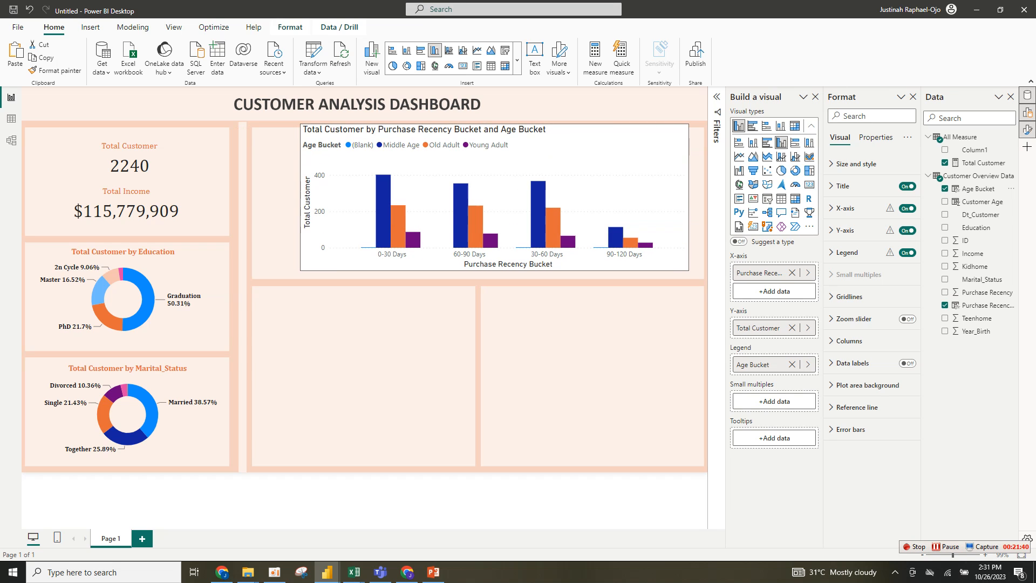
drag(300, 271, 260, 275)
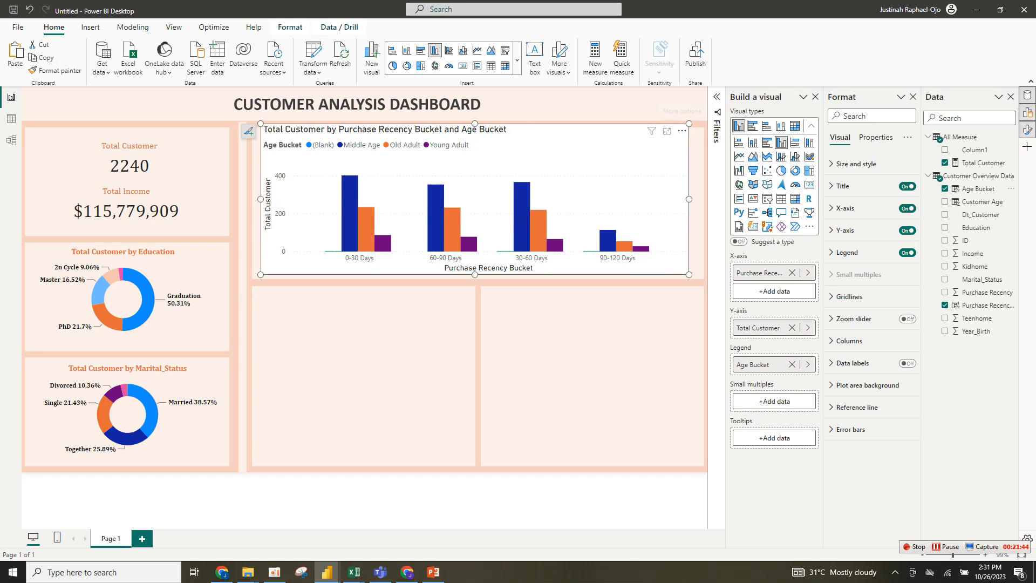
- Sort the column chart's axis by Purchase Recency Bucket in ascending order
click(682, 131)
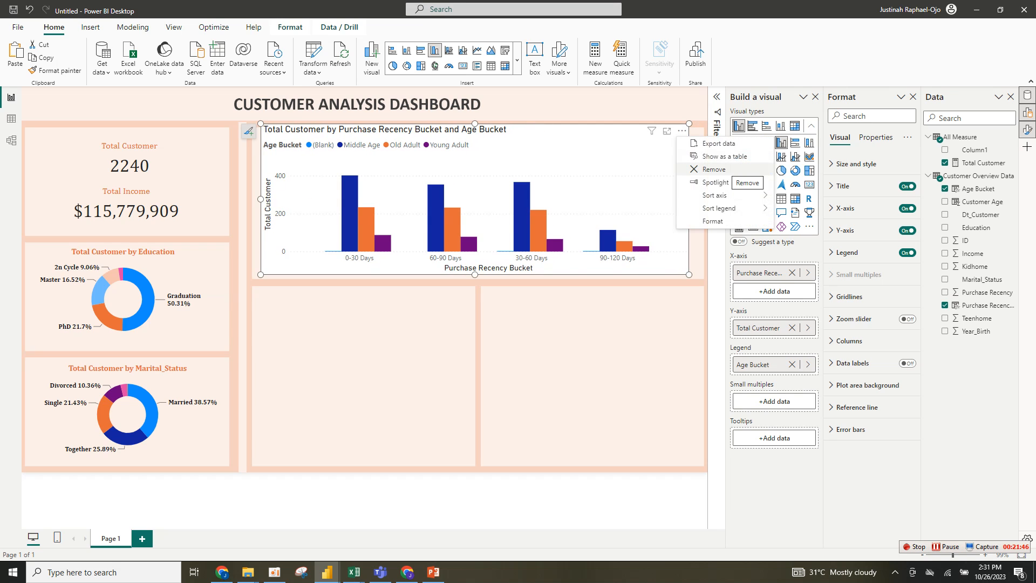
mouse_move(718, 195)
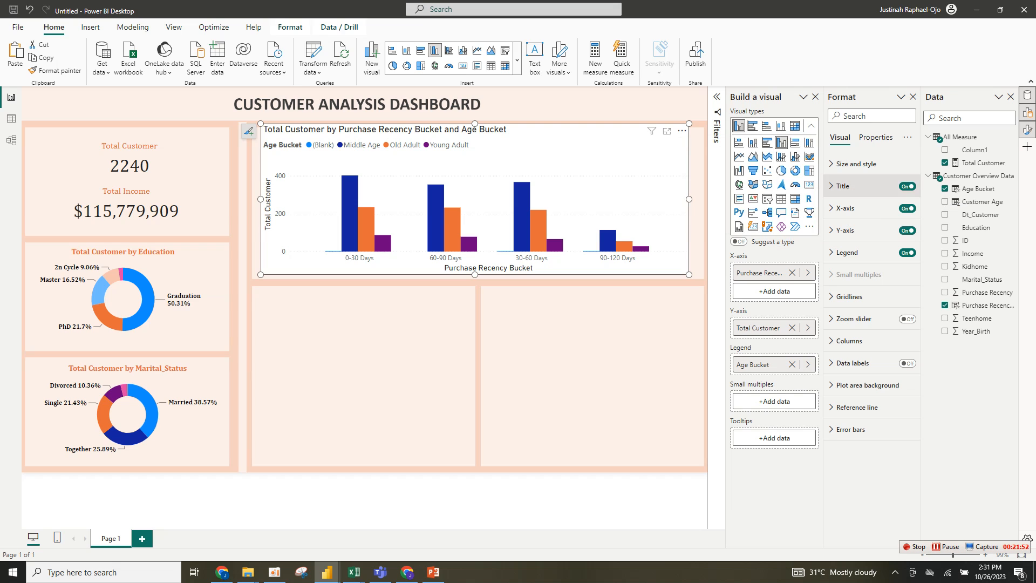
click(682, 131)
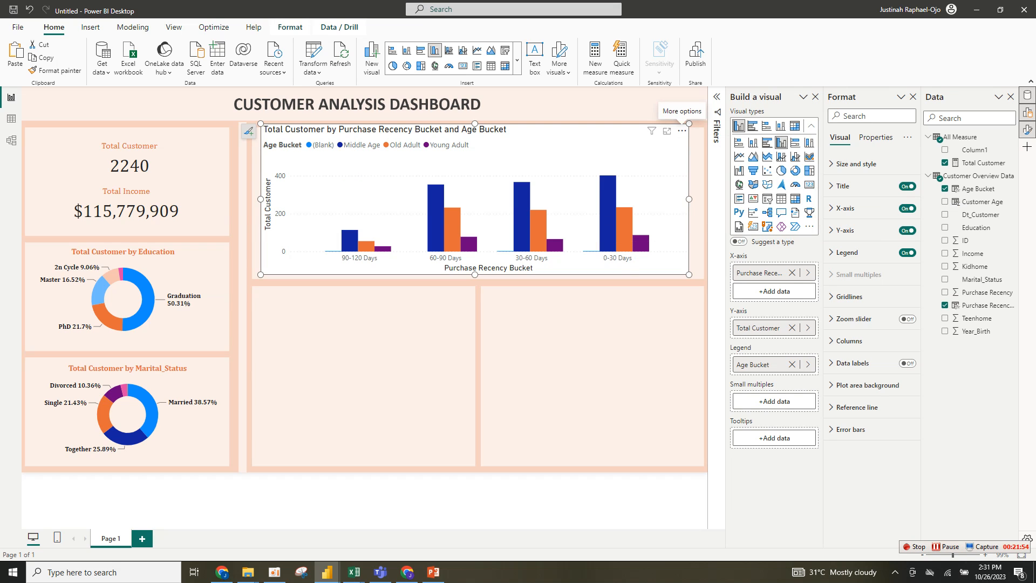
click(683, 130)
mouse_move(734, 195)
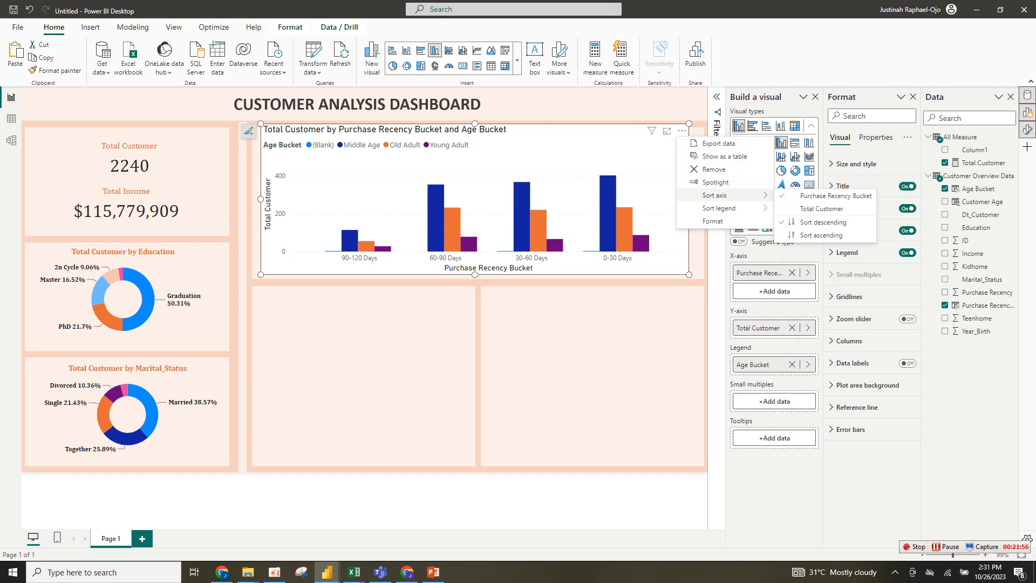
click(821, 235)
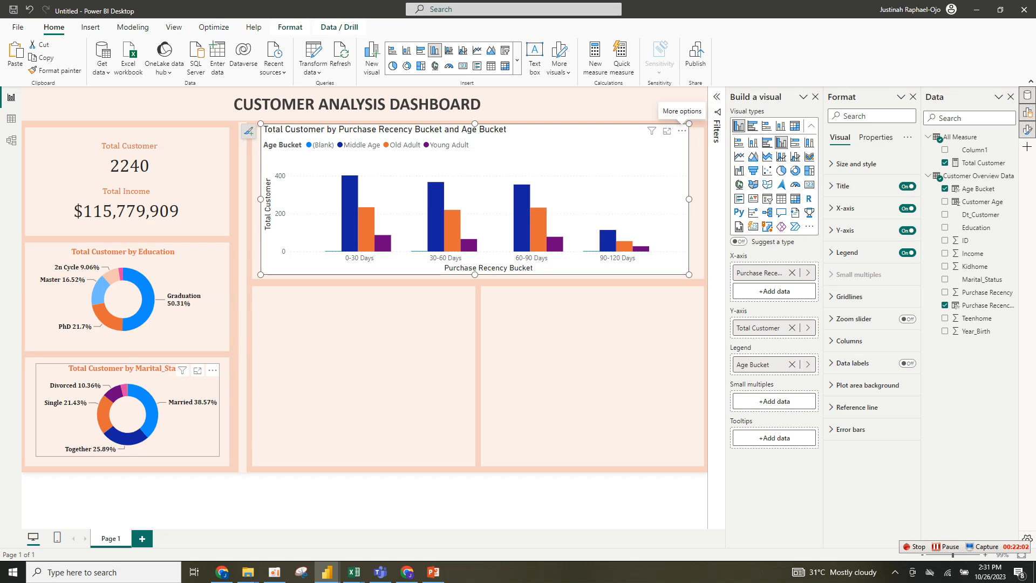
- Copy the marital status donut's formatting onto the column chart with Format Painter
click(176, 423)
click(54, 71)
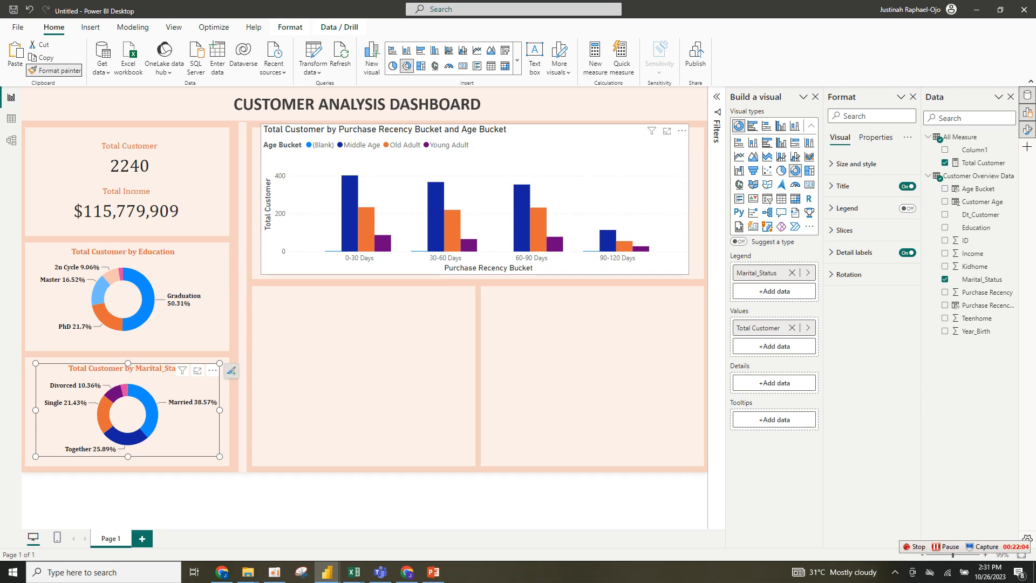
click(475, 199)
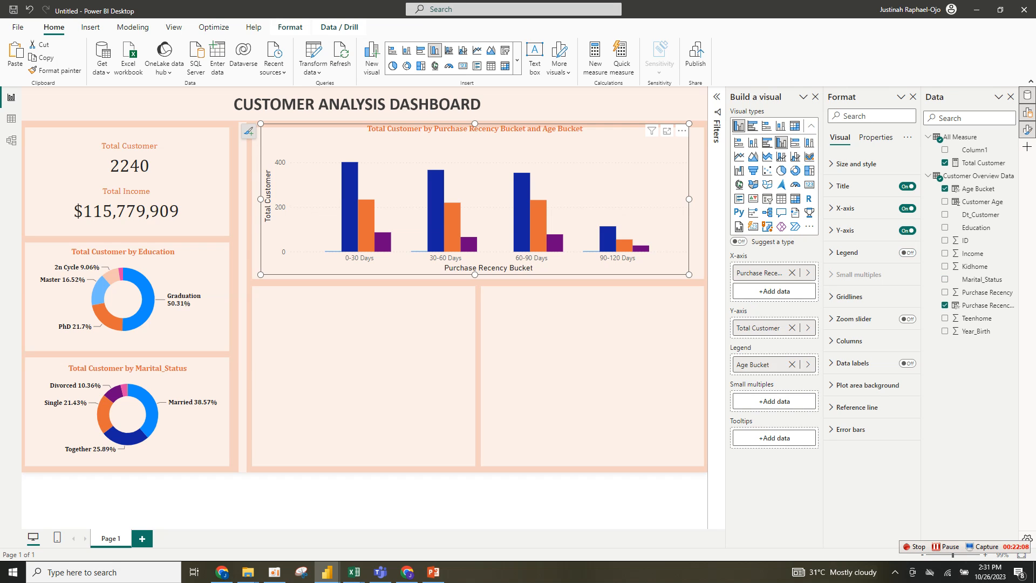
- Enlarge the column chart slightly so it fills the top-right panel edge to edge
mouse_move(261, 123)
mouse_down()
mouse_move(254, 137)
mouse_move(255, 129)
mouse_up()
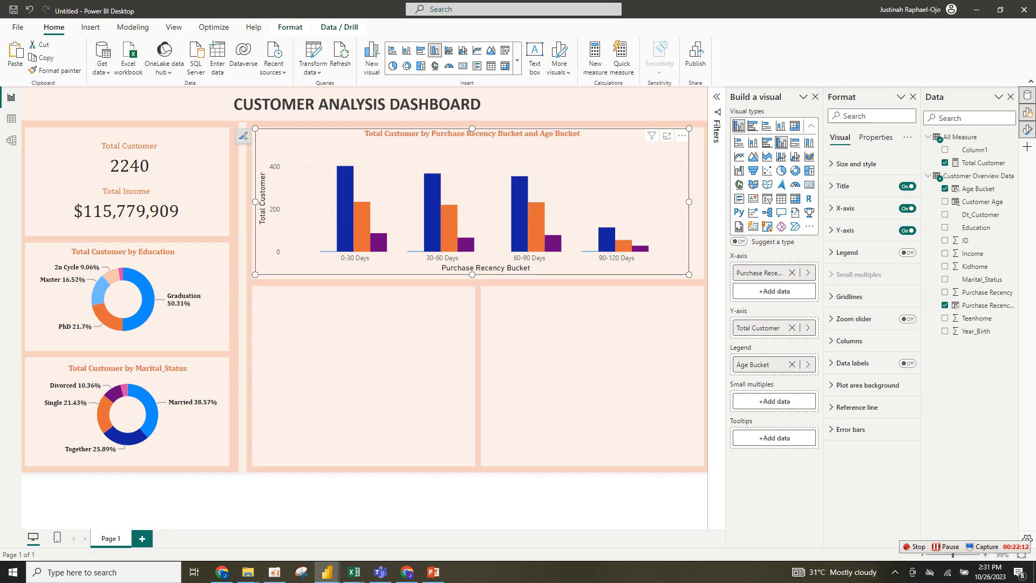
drag(689, 275, 697, 279)
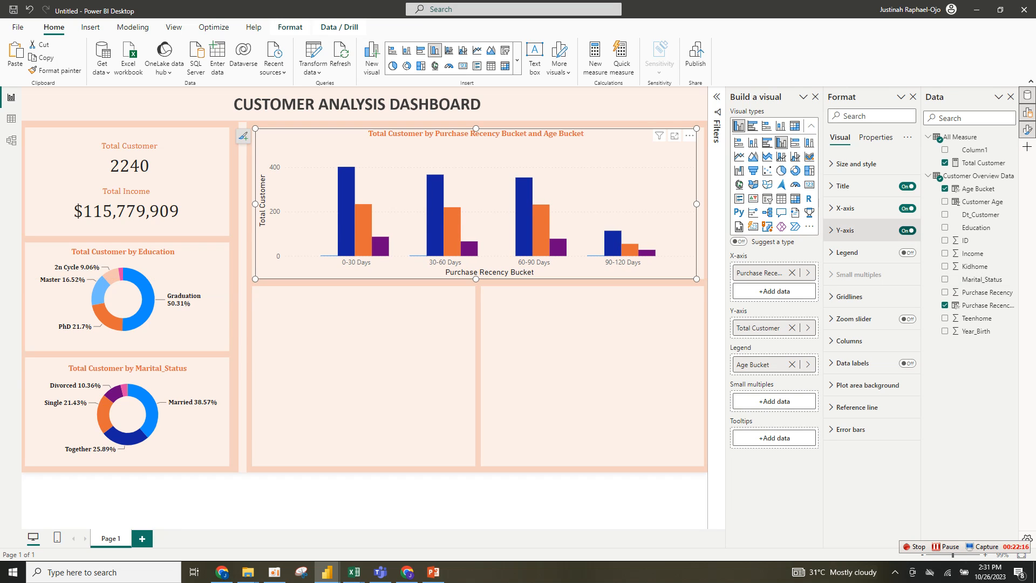
- Hide the column chart's Y-axis title and then switch off the Y-axis entirely
click(864, 230)
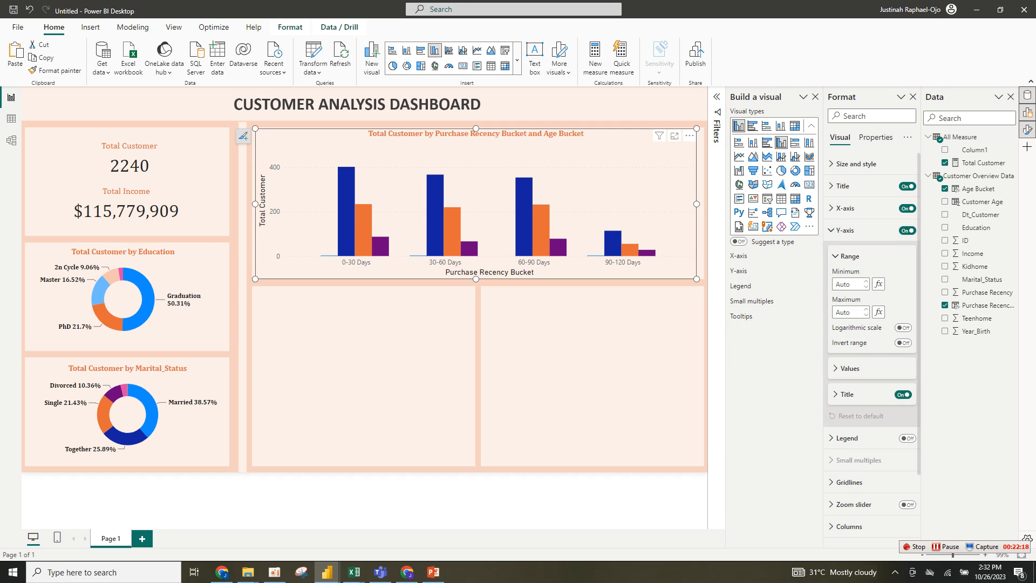
click(903, 394)
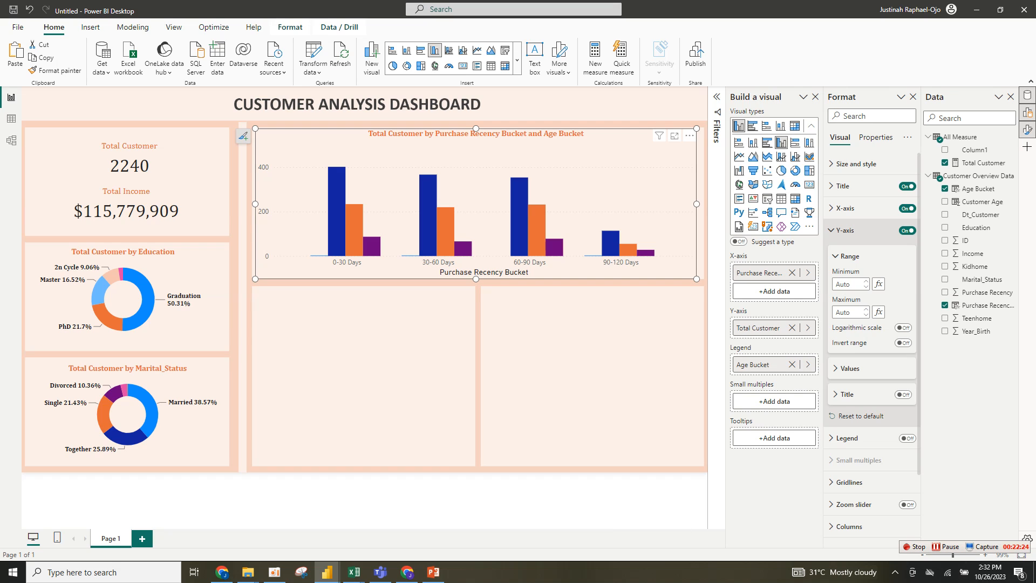
click(845, 230)
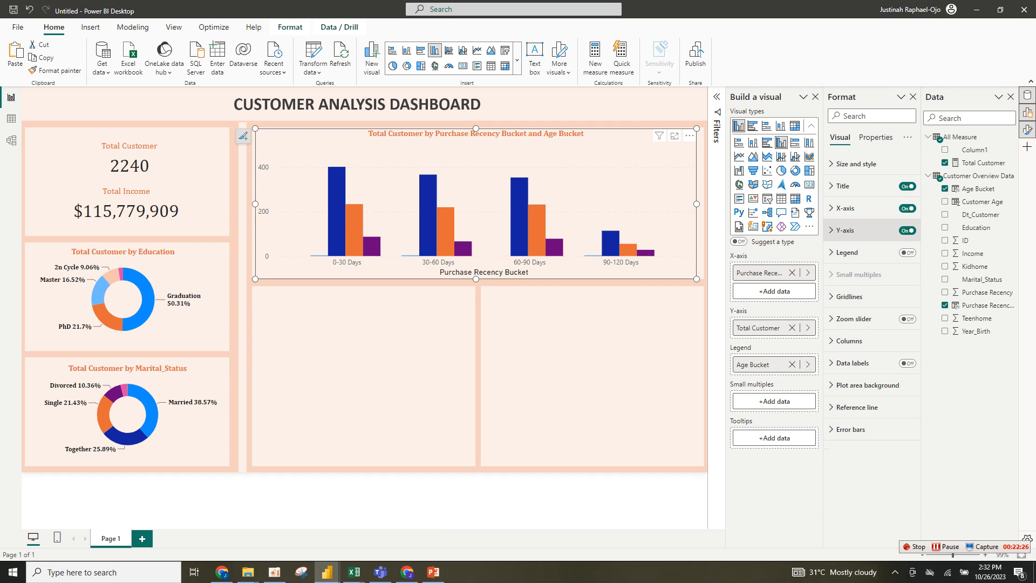
click(907, 231)
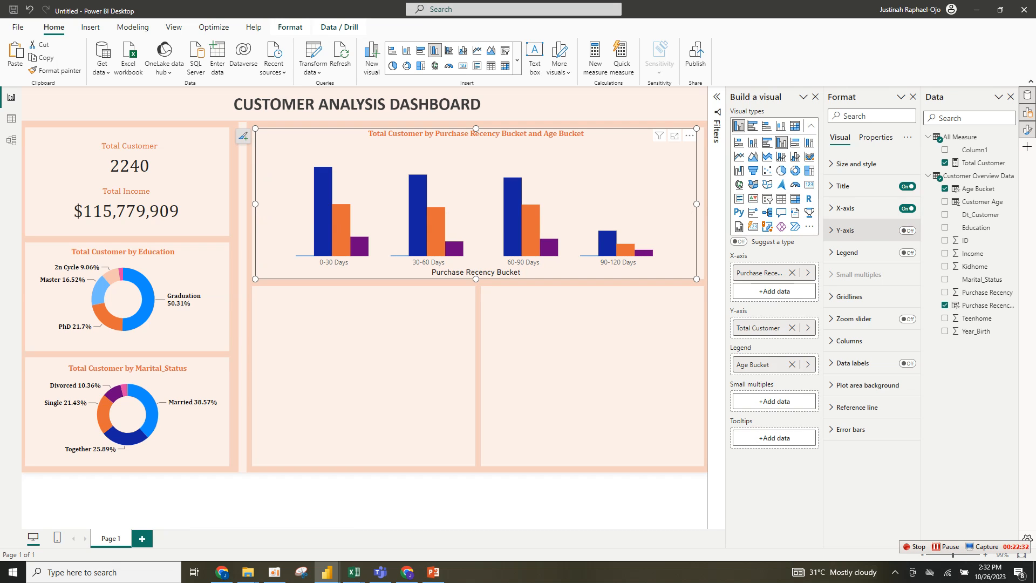
- Format the X-axis labels as black, bold Cambria at size 12 and turn off the X-axis title
click(845, 209)
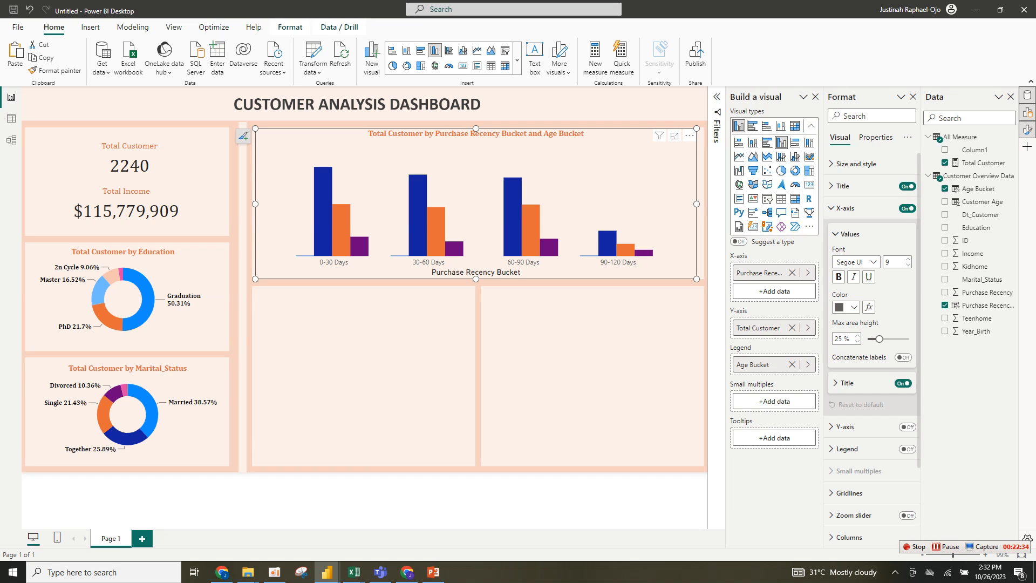
click(846, 307)
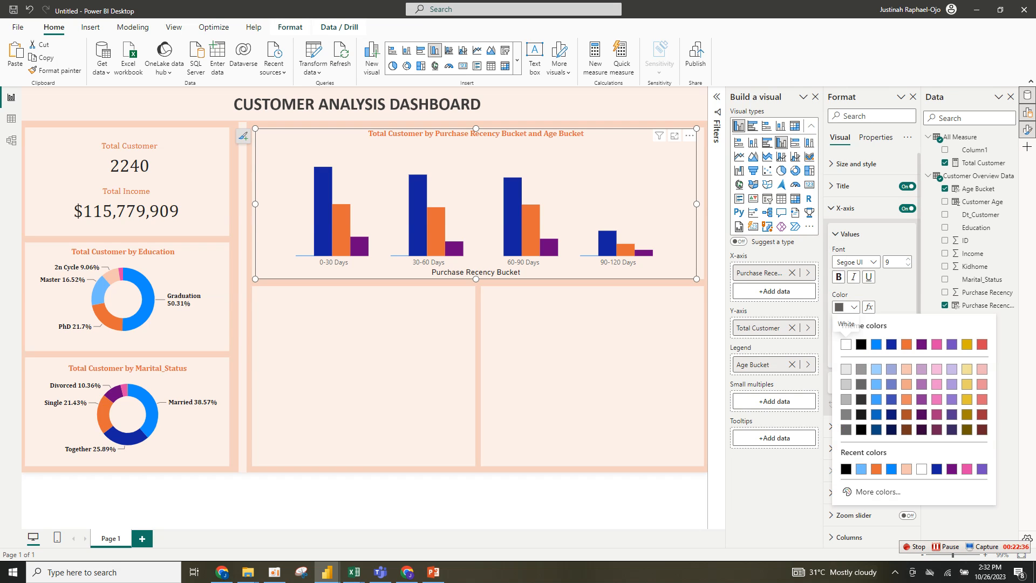
click(861, 344)
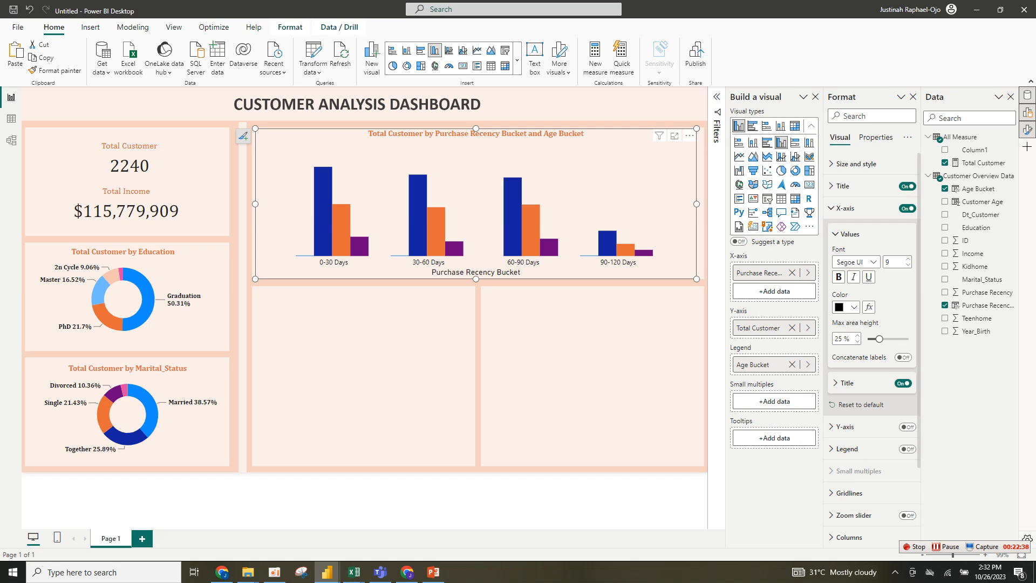
click(839, 277)
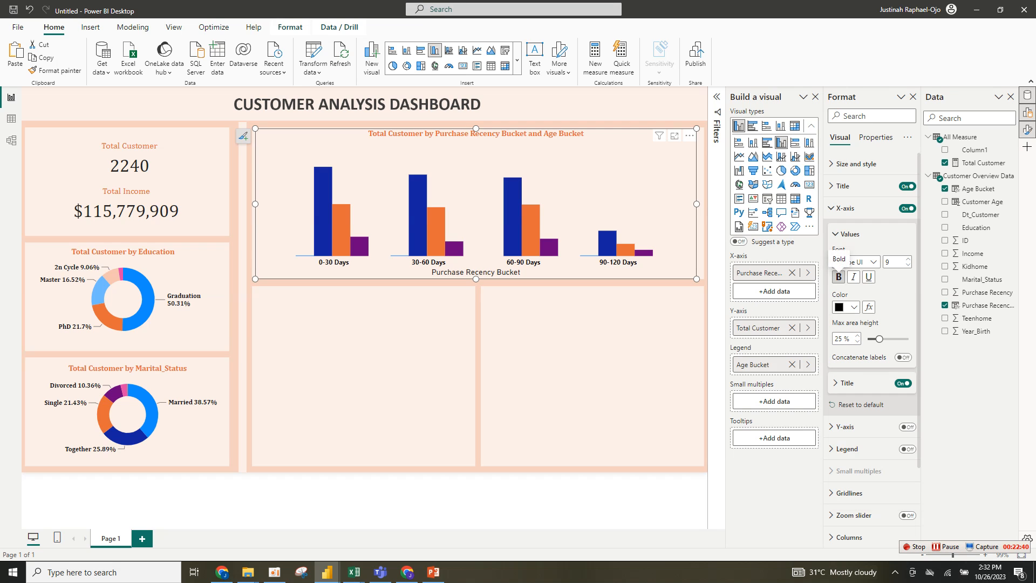
click(858, 262)
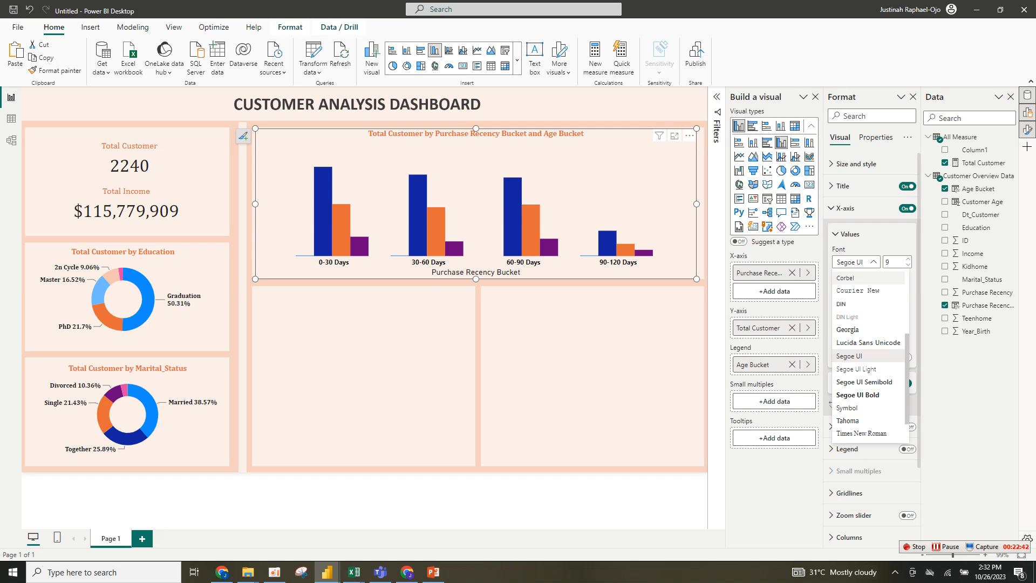
scroll(869, 356, up, 5)
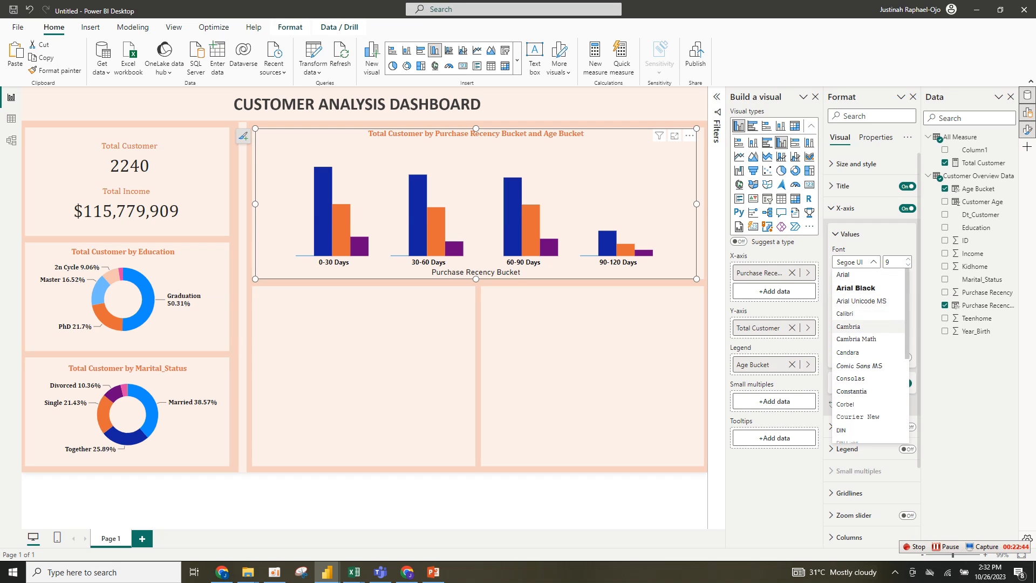
click(849, 326)
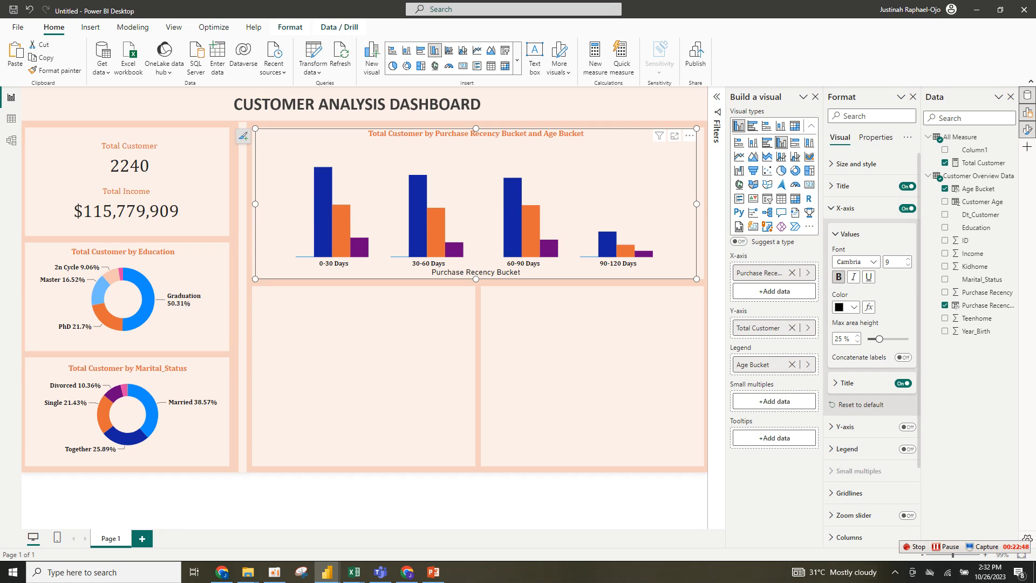
click(903, 383)
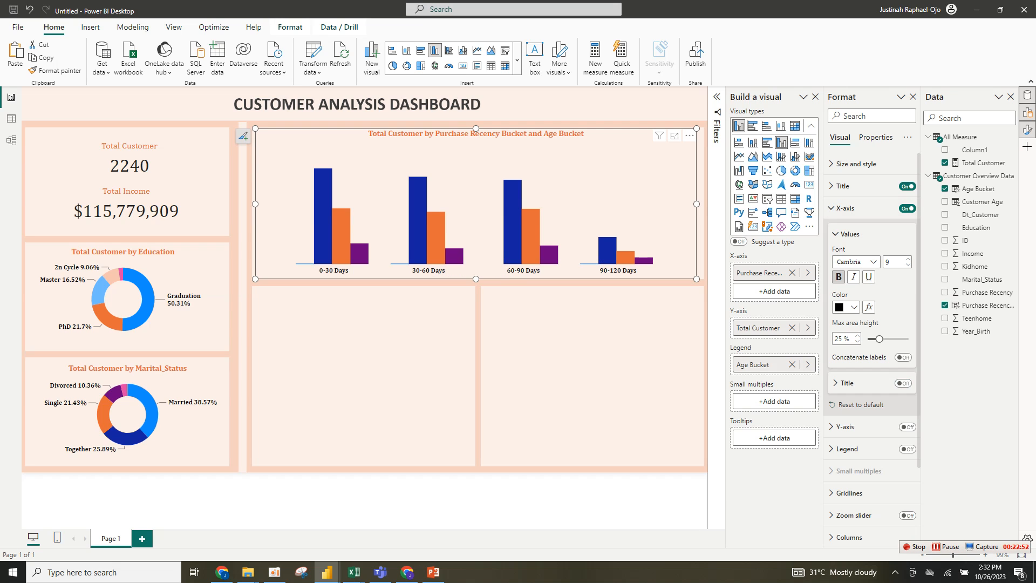
click(908, 259)
click(908, 259)
click(909, 259)
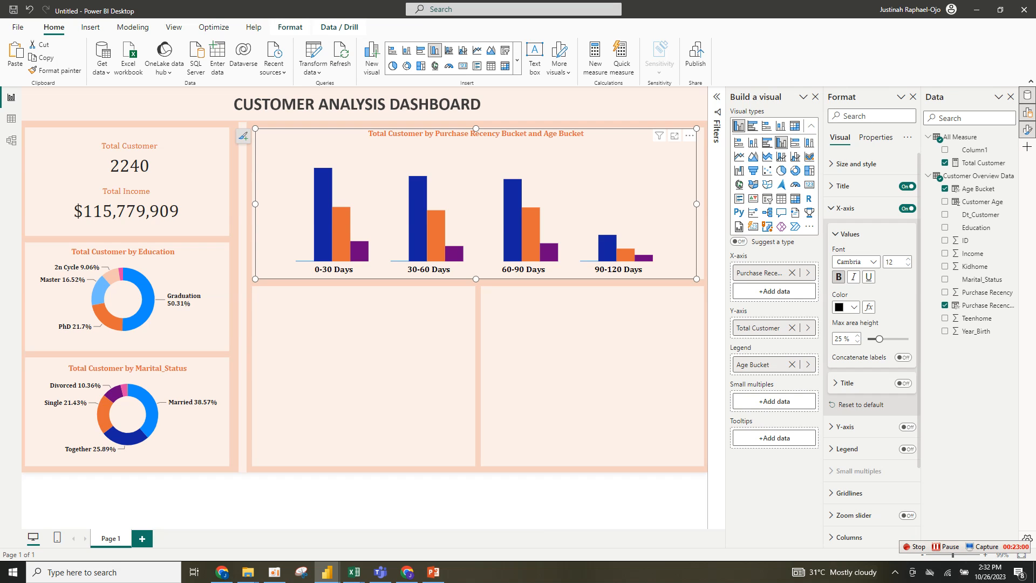
- Turn on data labels for the column chart
click(847, 234)
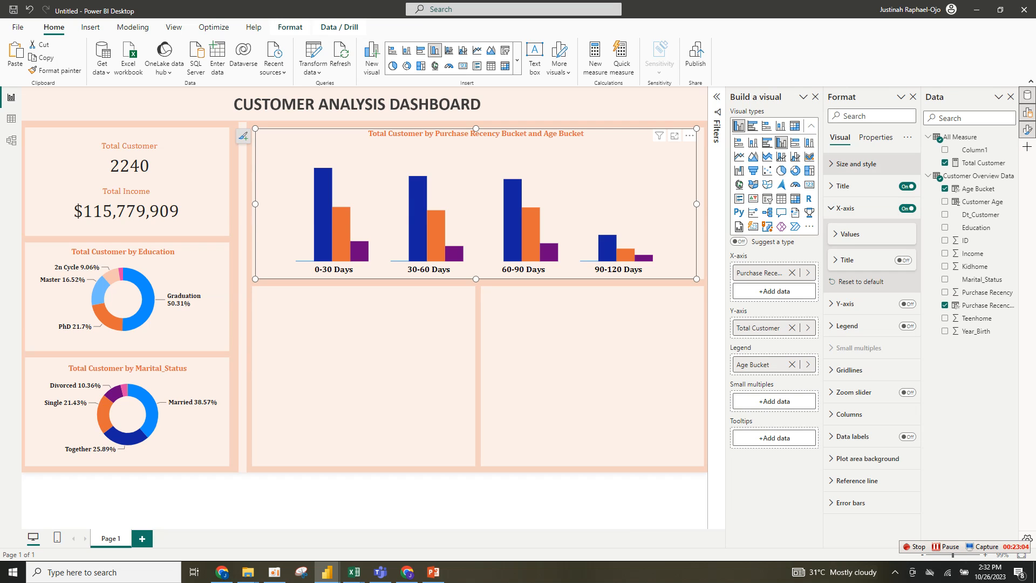
click(864, 163)
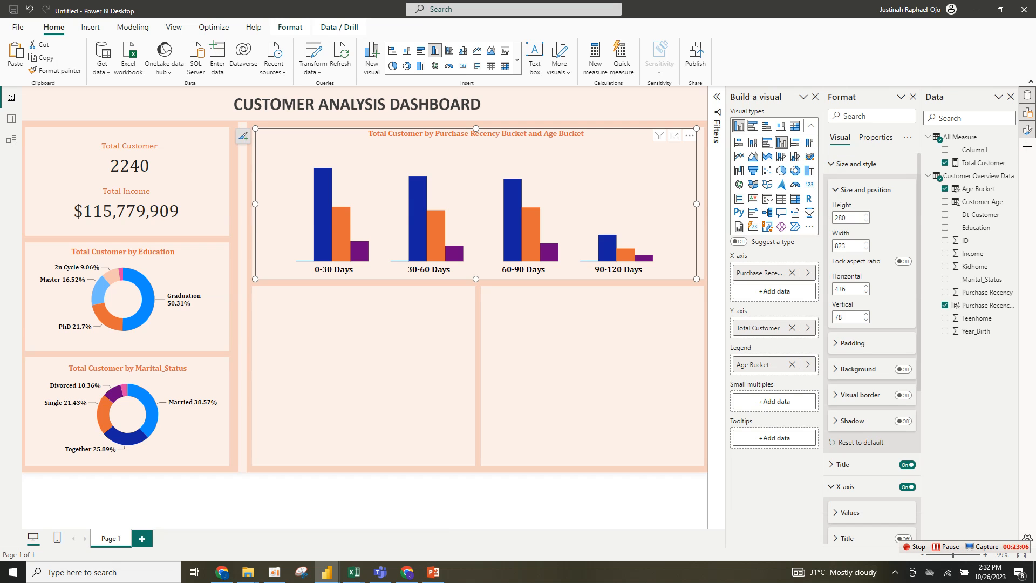
click(866, 190)
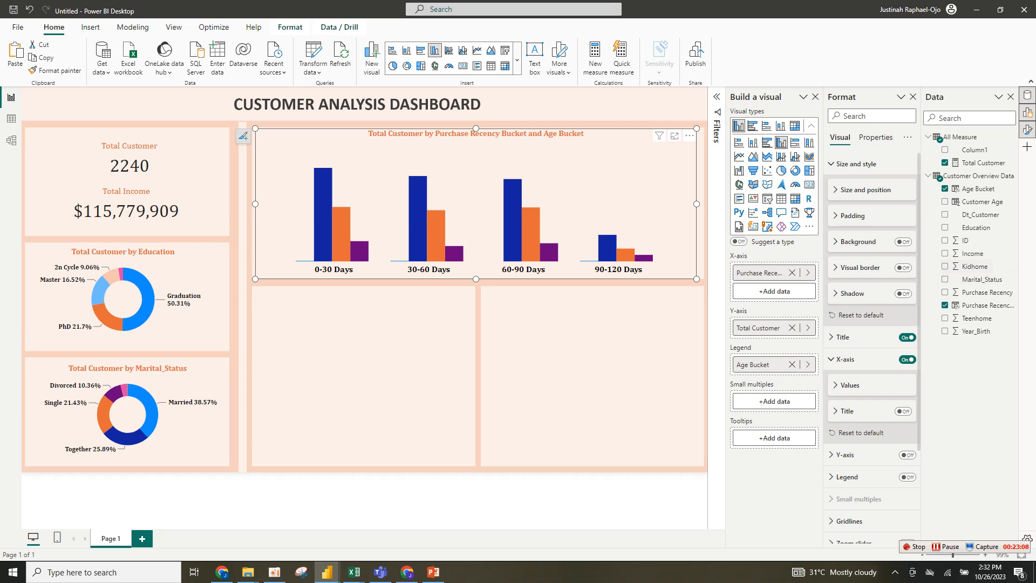
scroll(871, 378, down, 4)
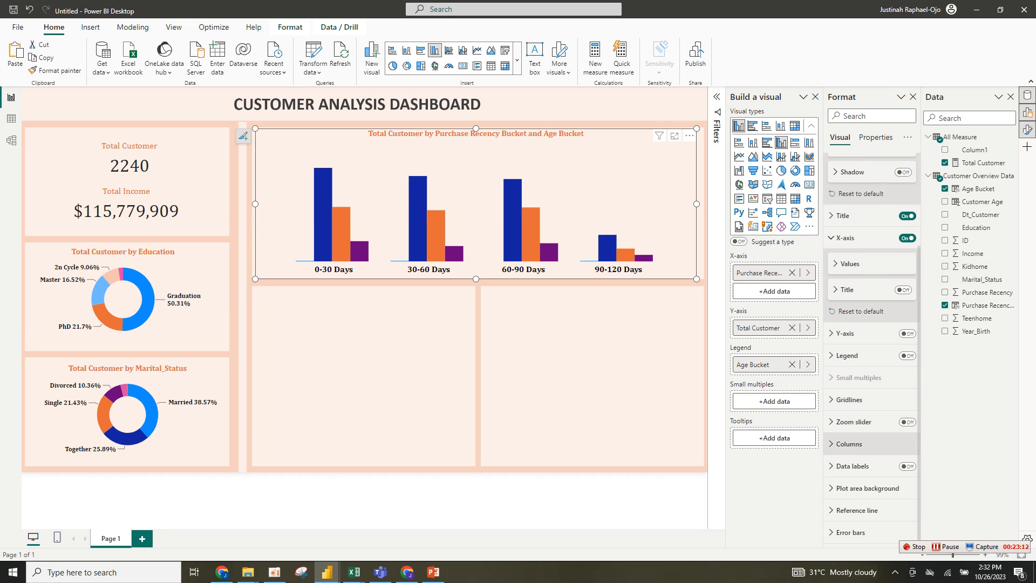
click(908, 466)
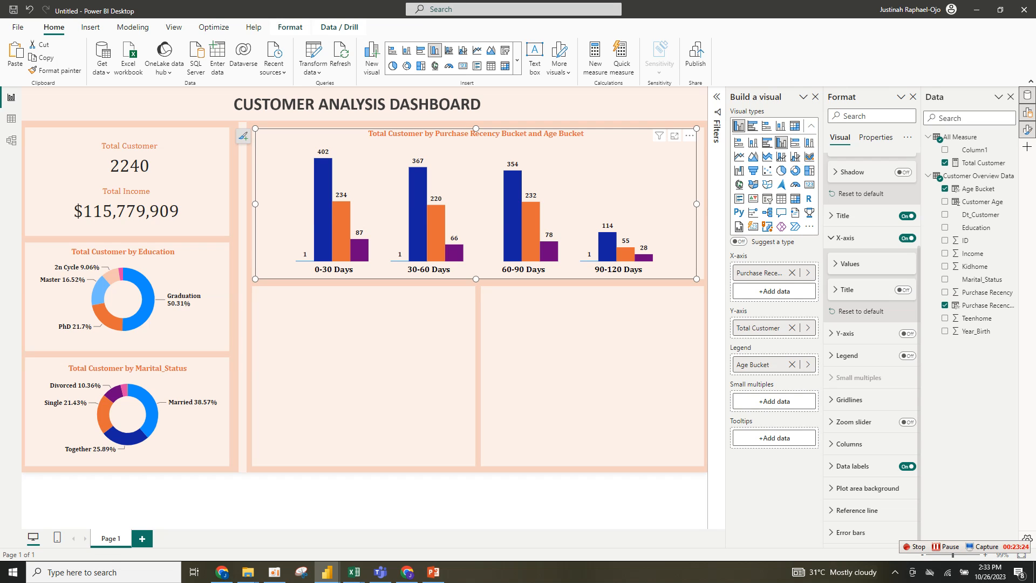
- Paste a copy of the column chart and fit it into the lower-middle panel
key(ctrl+v)
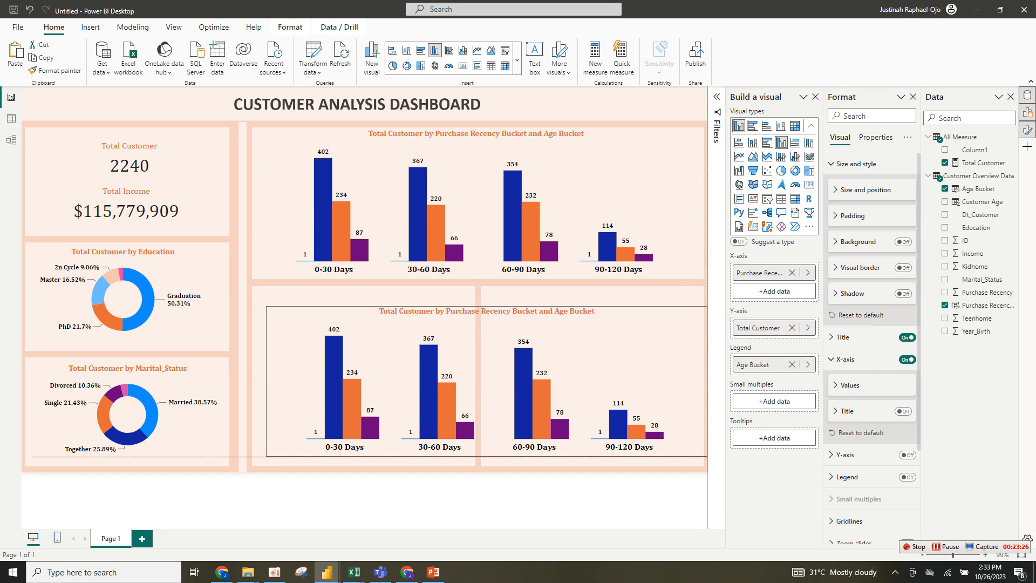
drag(707, 381, 487, 381)
drag(377, 320, 365, 308)
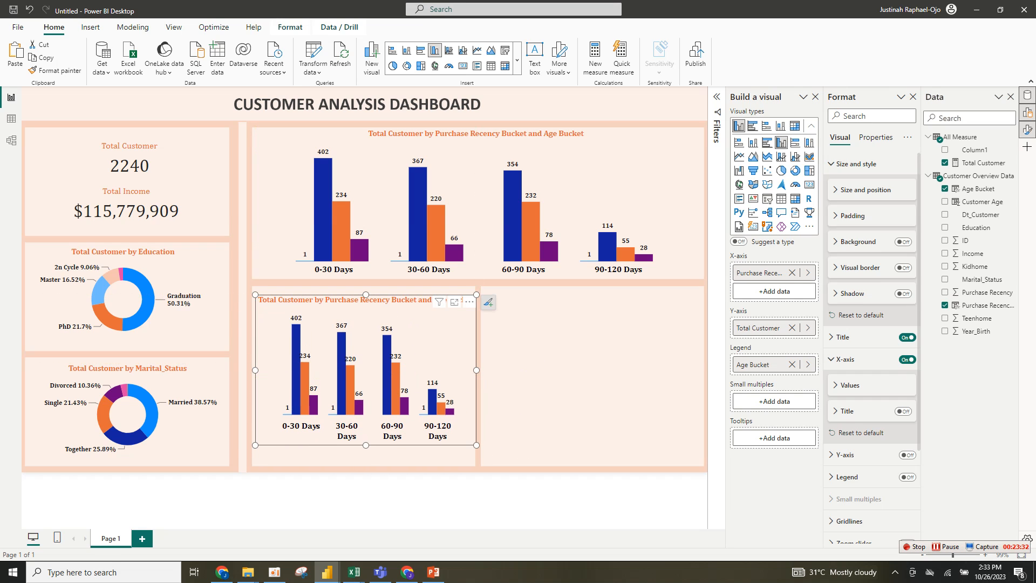
drag(365, 445, 366, 457)
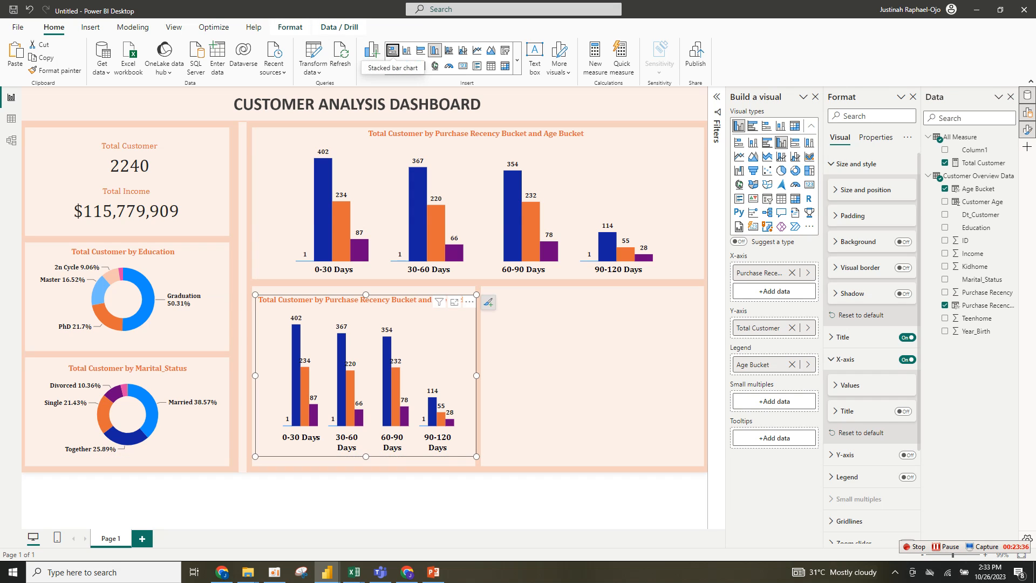
- Change the lower-middle copy into a clustered bar chart
click(392, 50)
click(421, 50)
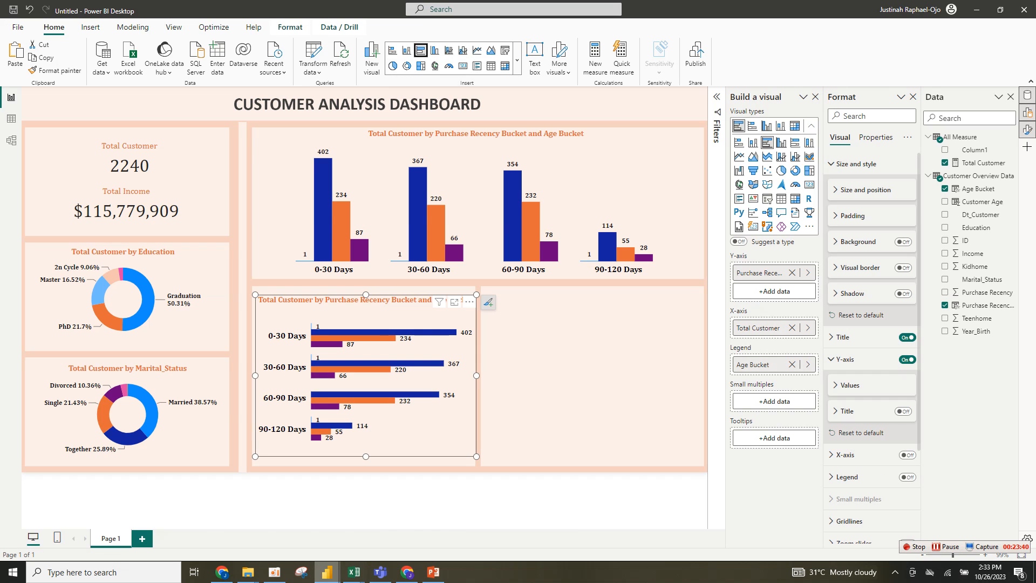
- Compare against the reference CUSTOMER DASHBOARD window, then return to the working report
mouse_move(326, 572)
click(267, 518)
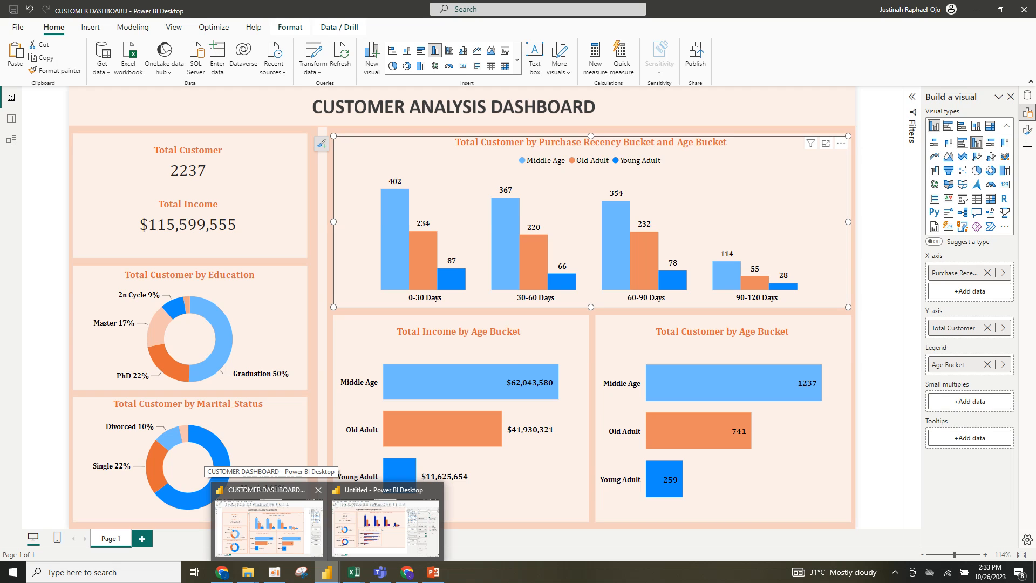
click(385, 527)
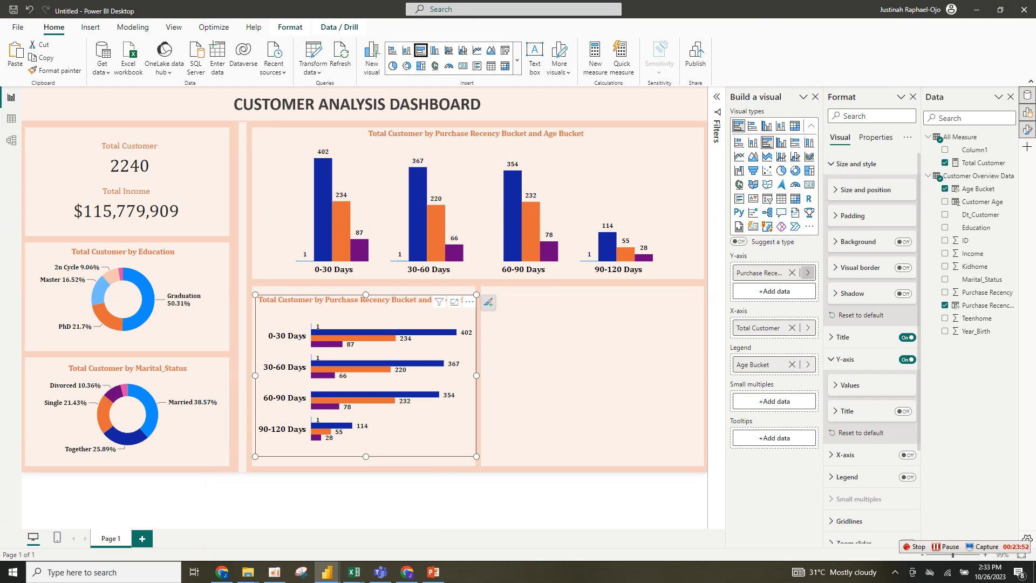
- Rebuild the bar chart with Age Bucket on the Y-axis and Income on the X-axis, removing the other fields
click(792, 273)
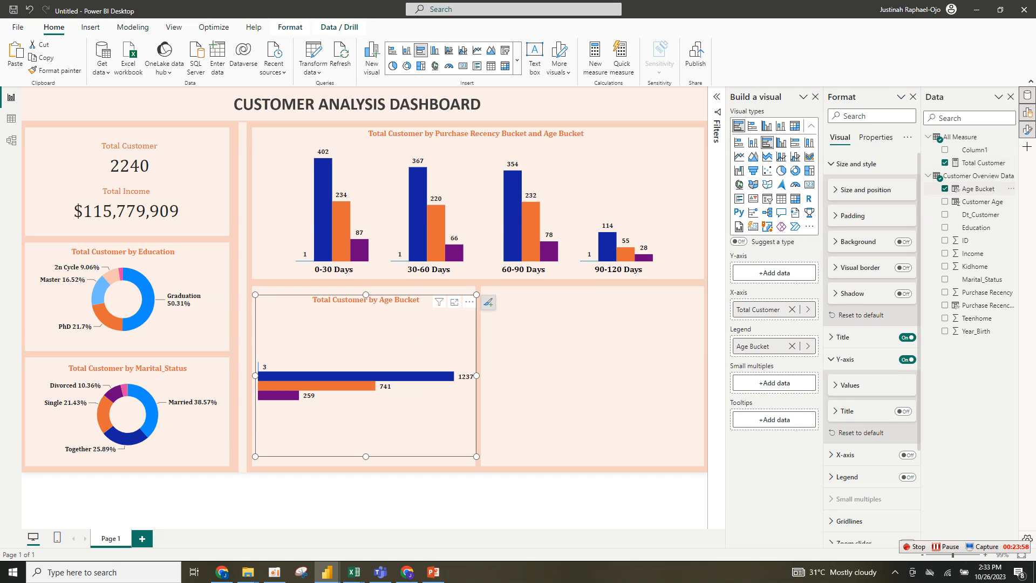
drag(977, 188, 758, 272)
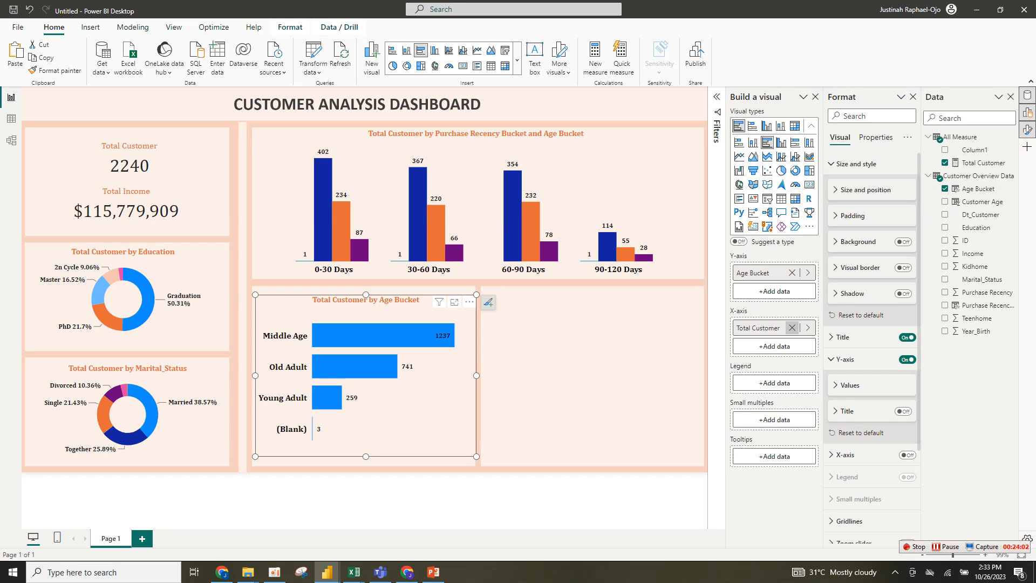
click(792, 327)
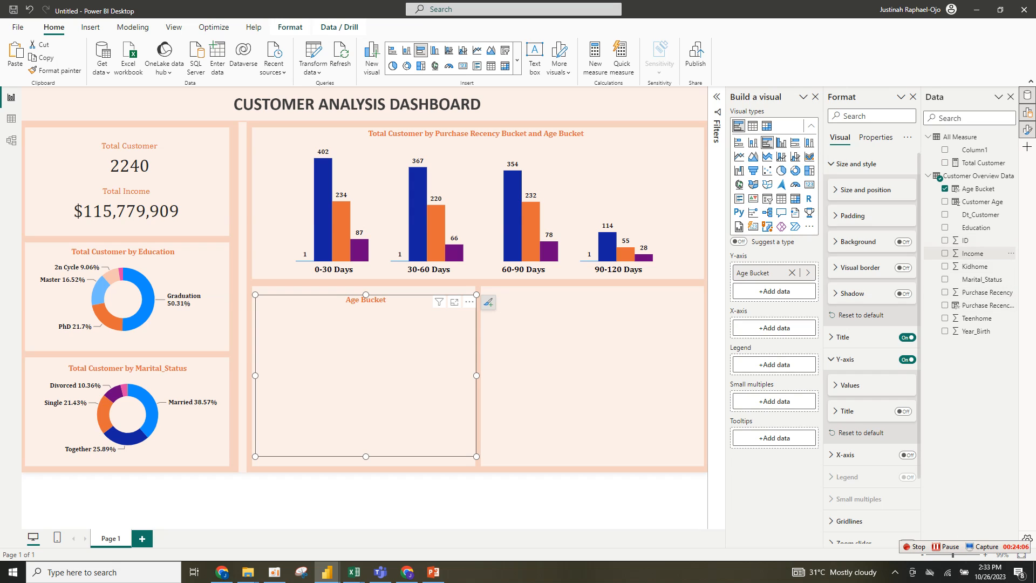
click(945, 253)
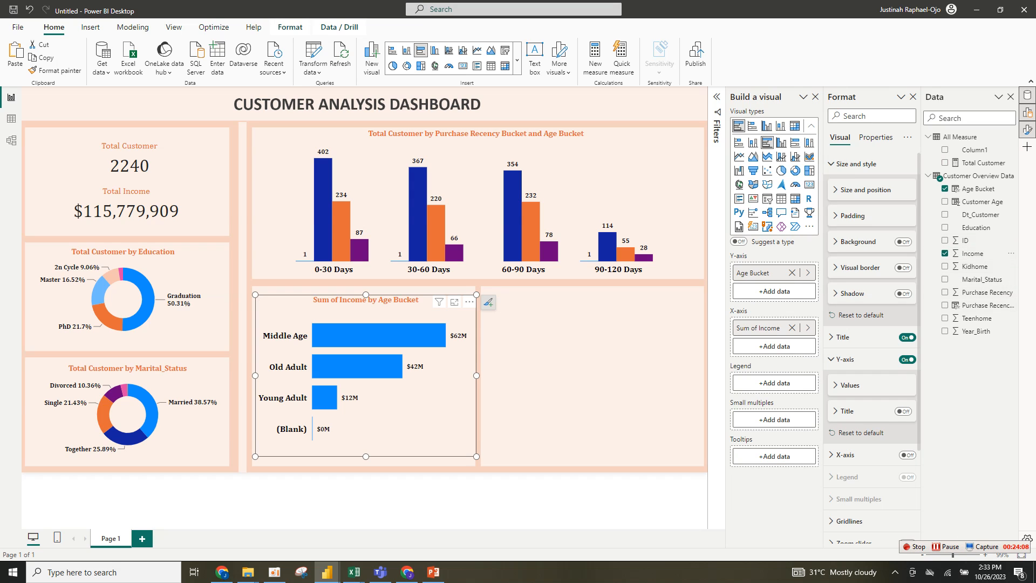
- Rename the bar chart's Income field to Total Income and enlarge the chart slightly within its panel
double_click(759, 329)
click(759, 328)
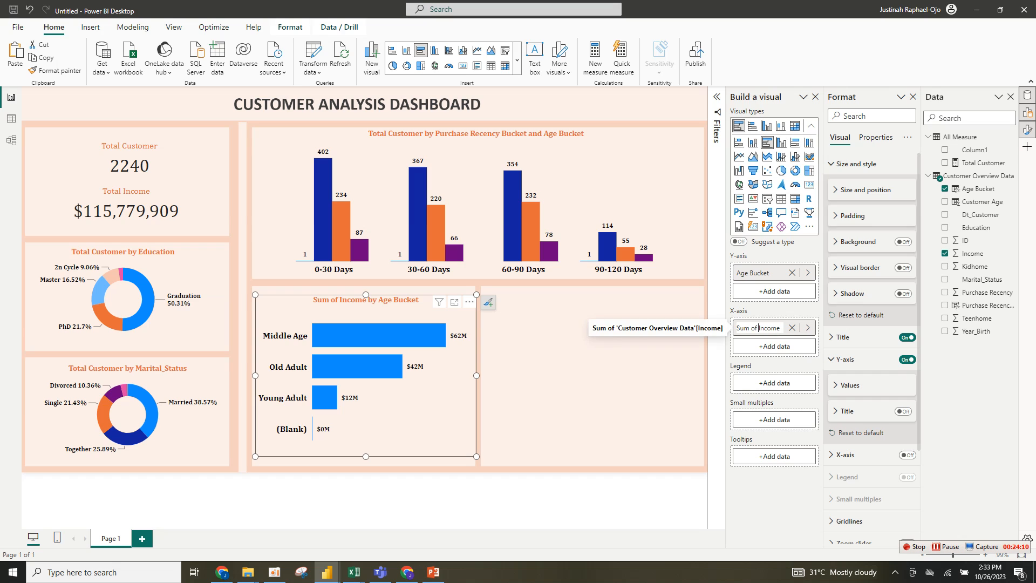
key(BackSpace)
key(BackSpace)
key(BackSpace)
key(BackSpace)
key(BackSpace)
key(BackSpace)
key(BackSpace)
text(Total)
click(774, 346)
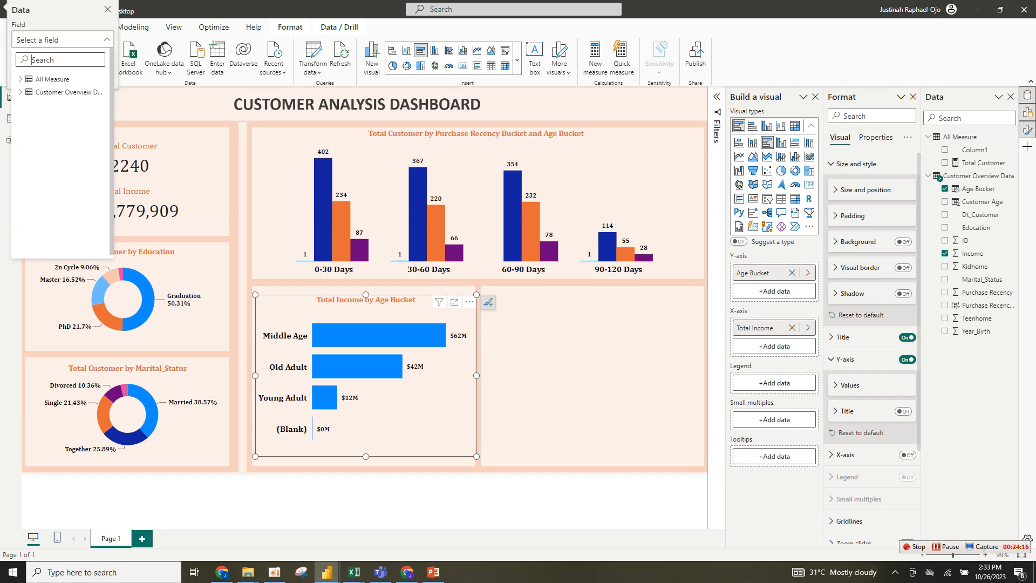
key(Escape)
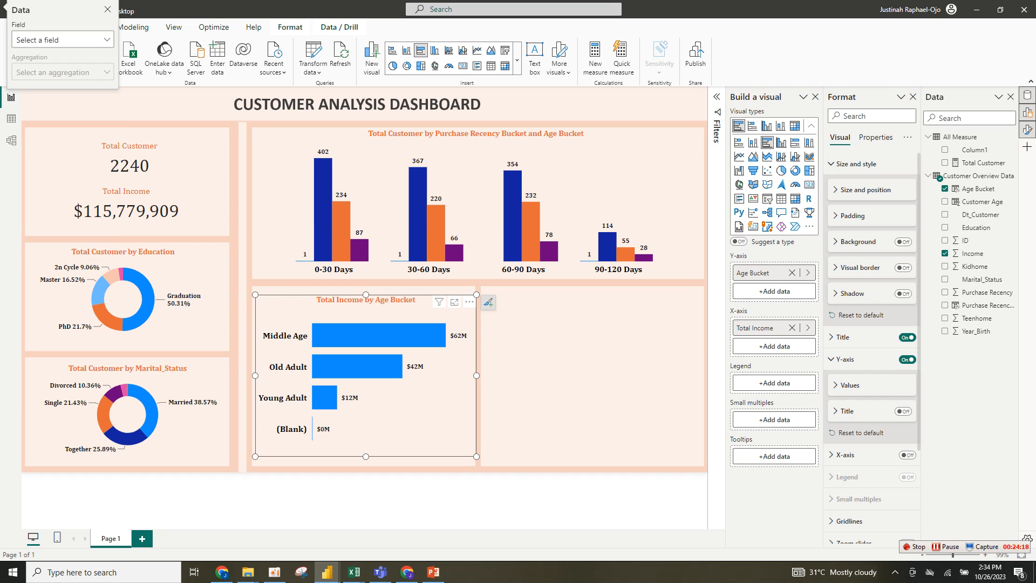
key(Escape)
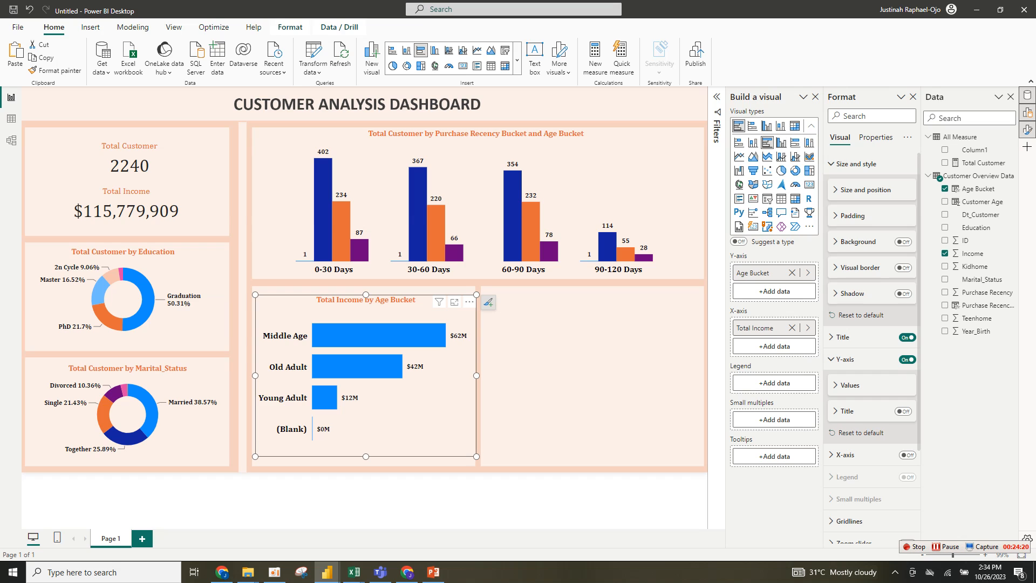
drag(476, 457, 472, 464)
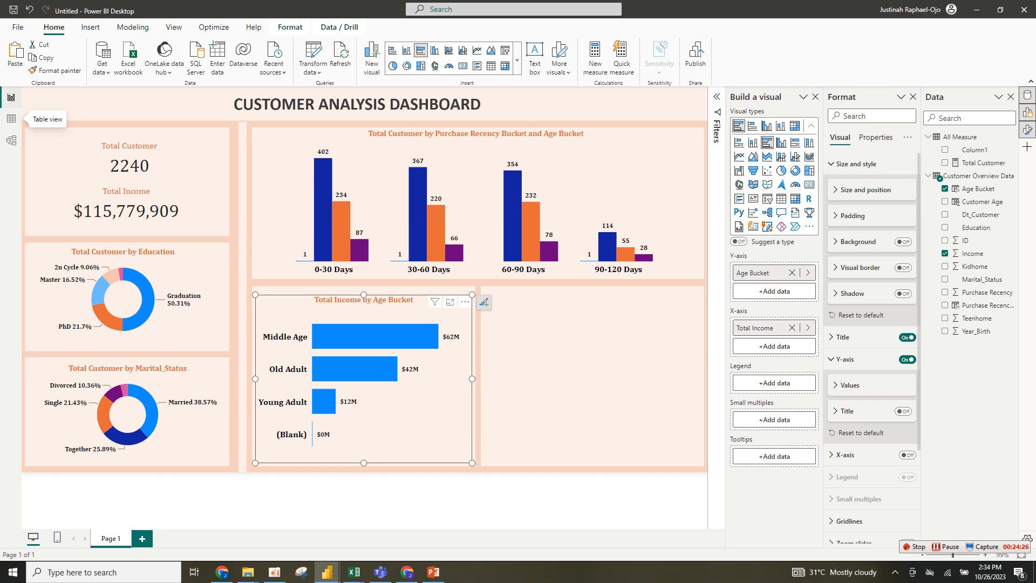
- Open the Power Query editor and filter Year_Birth to keep rows greater than 1900
click(11, 119)
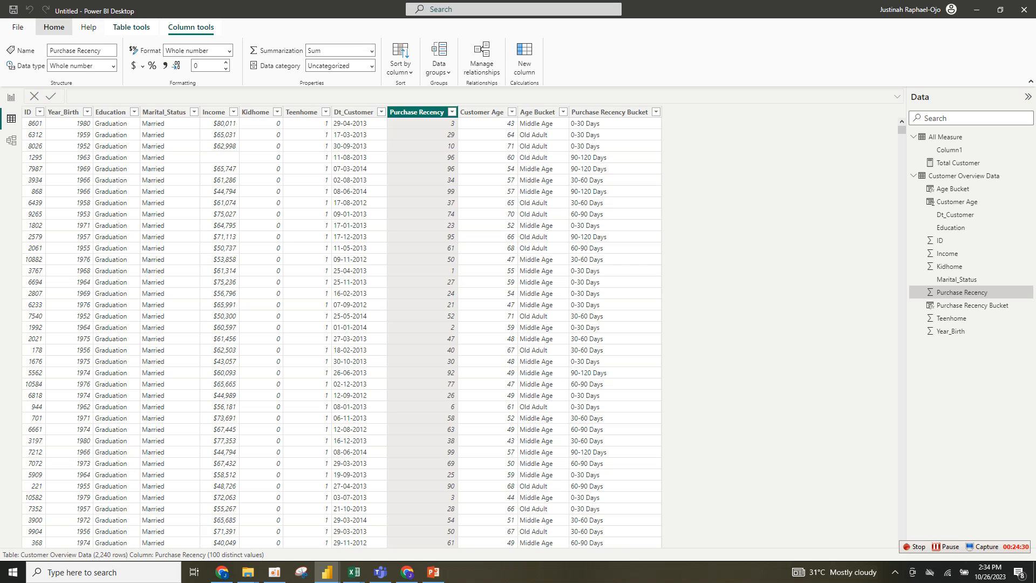
click(54, 27)
click(286, 68)
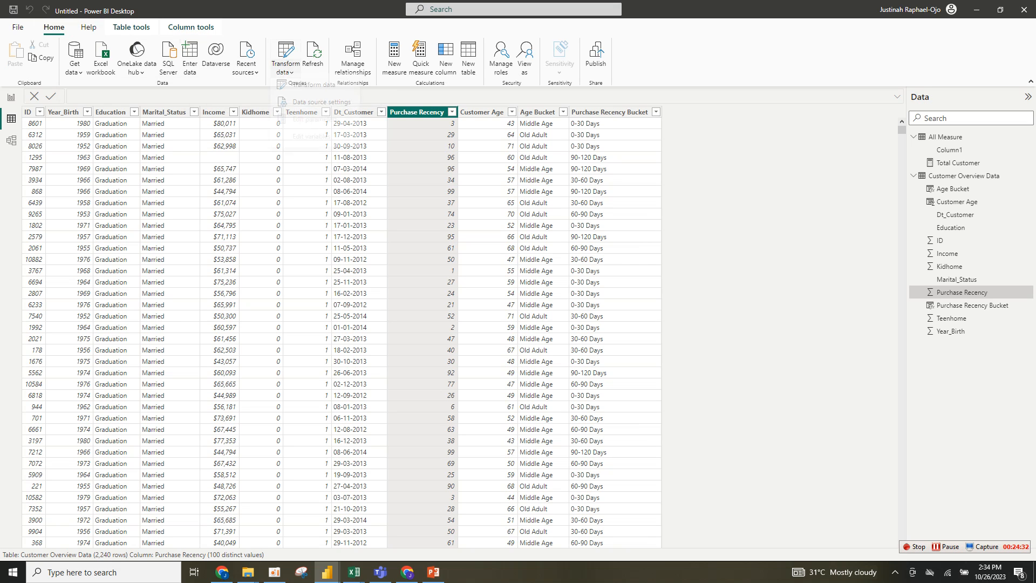
click(313, 84)
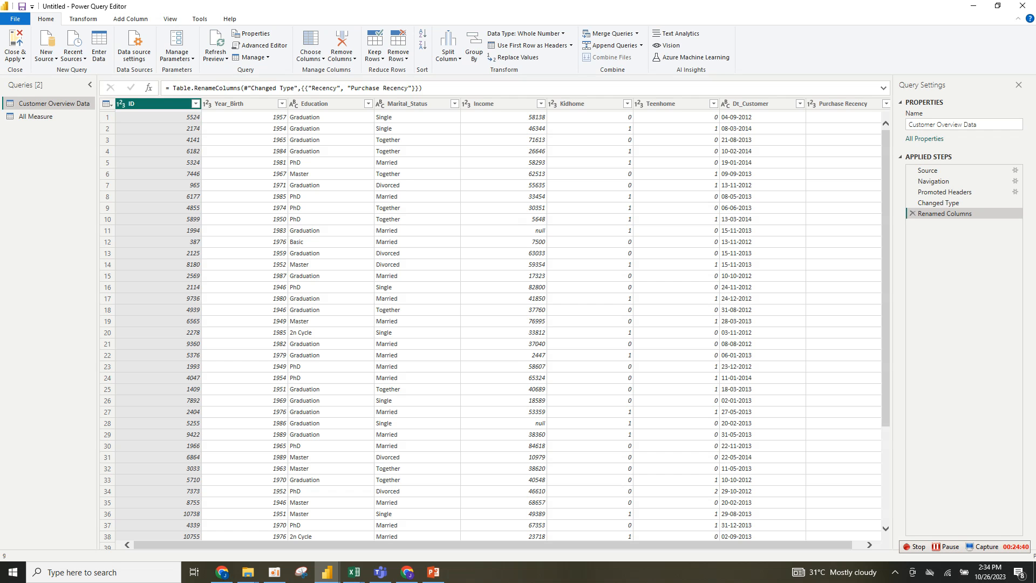
click(243, 104)
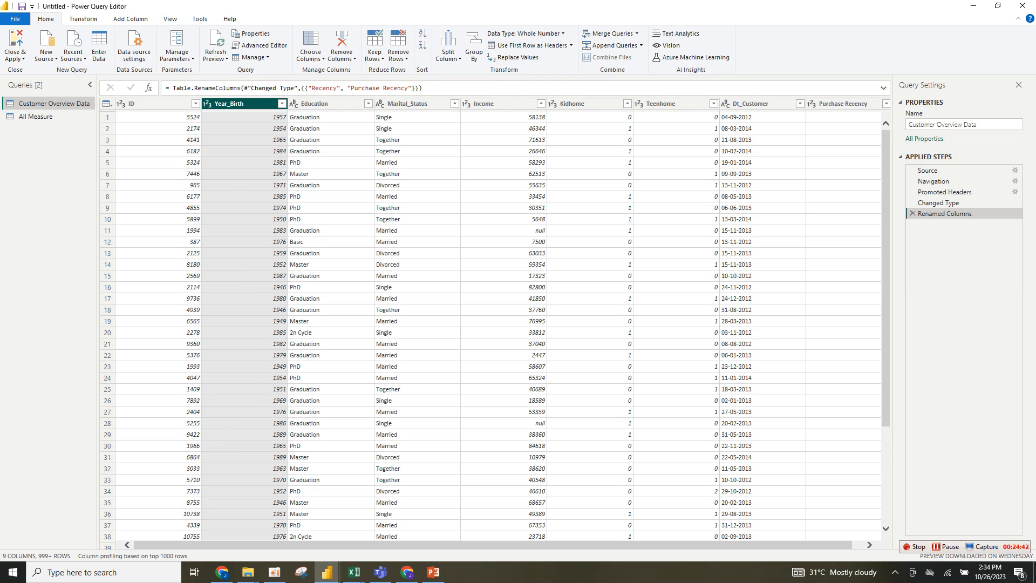
right_click(218, 103)
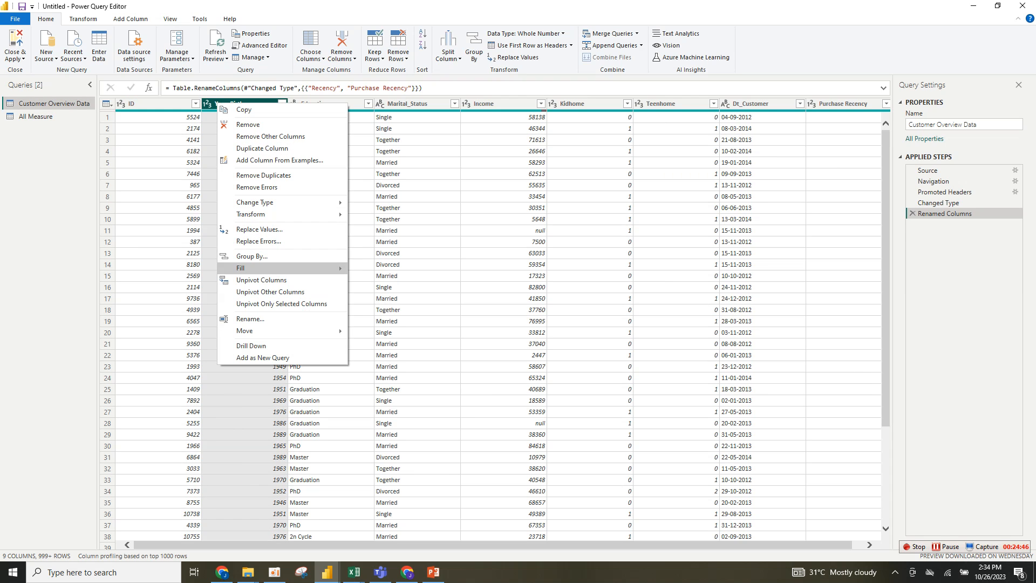
click(161, 104)
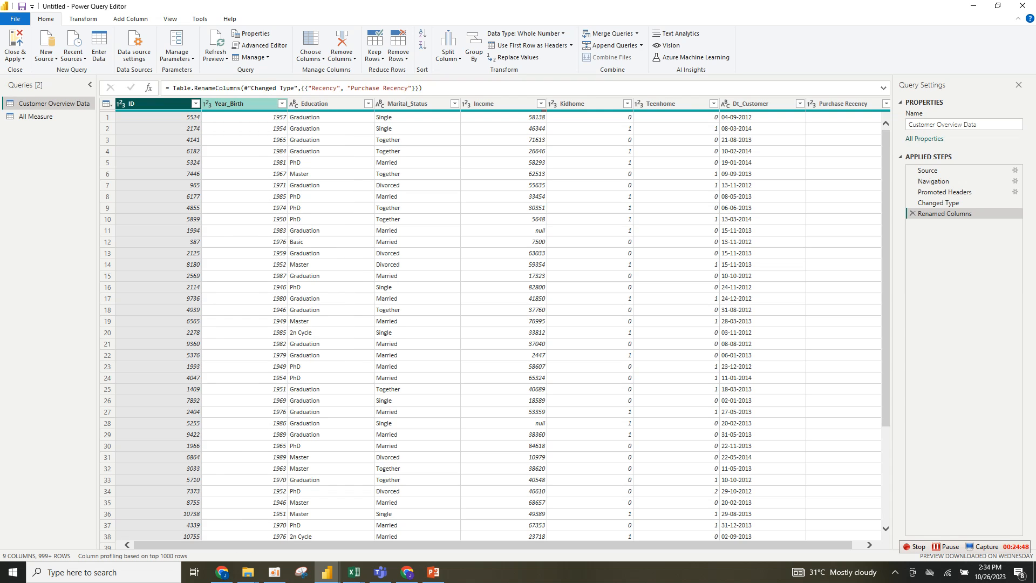
click(238, 104)
click(282, 104)
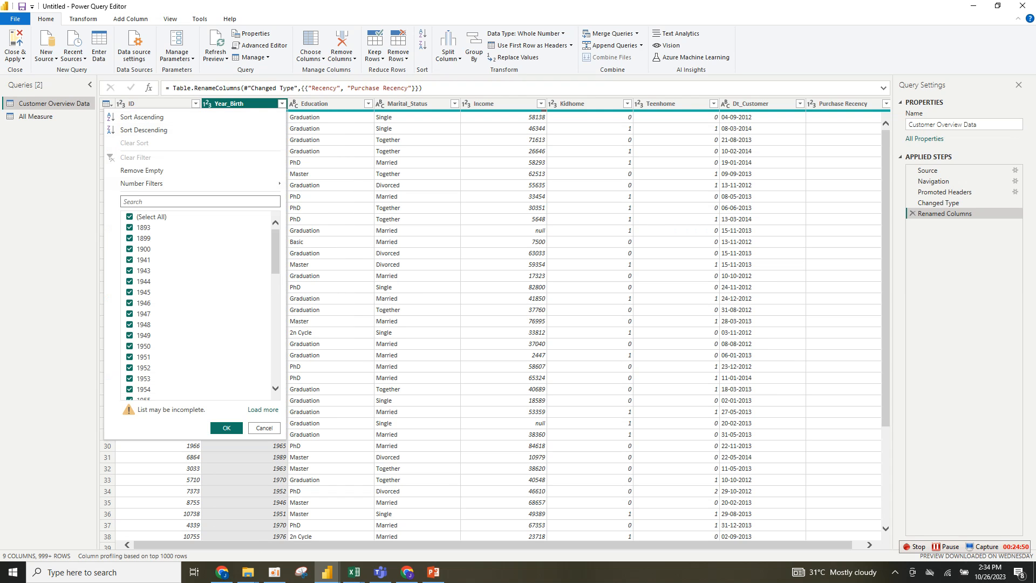
mouse_move(161, 183)
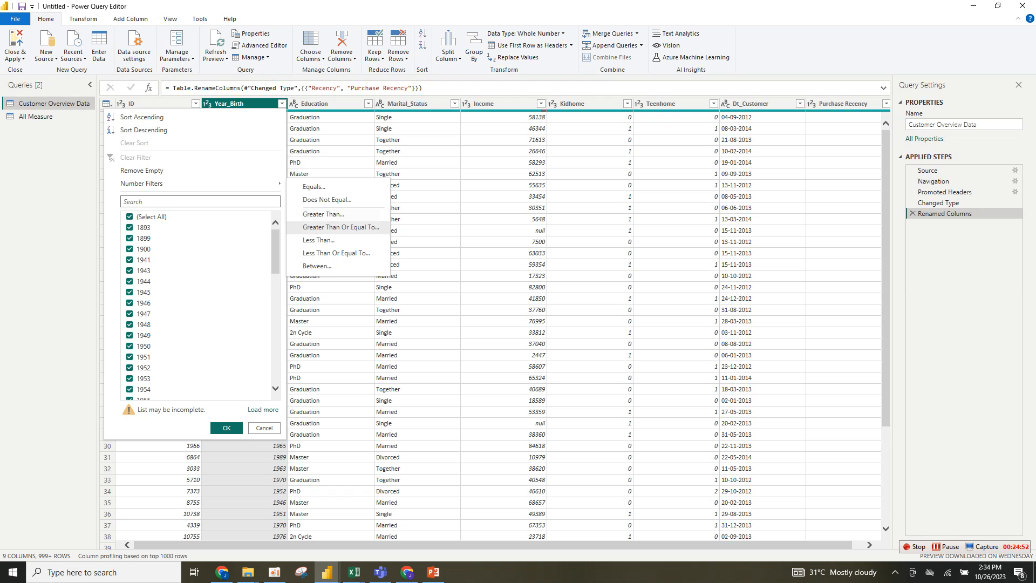
click(324, 214)
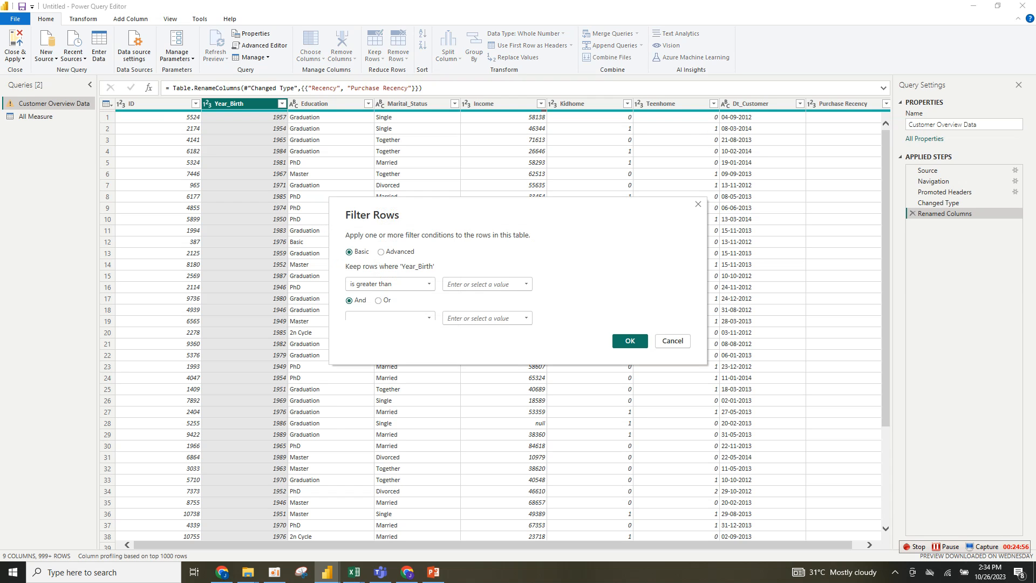
text(1900)
key(Return)
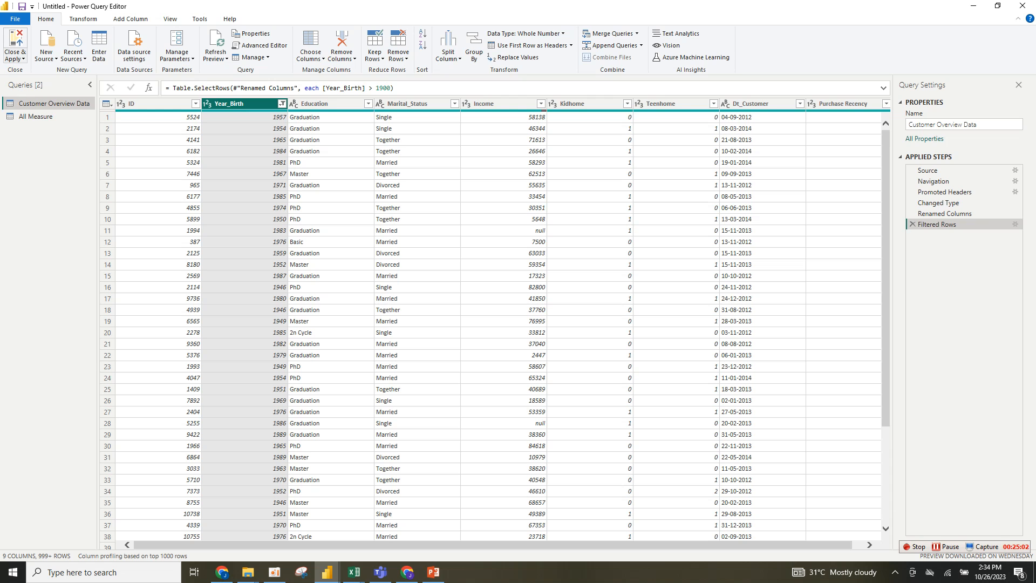
- Close and apply the query changes, return to the report, and refit the income bar chart to its panel
click(15, 57)
key(Escape)
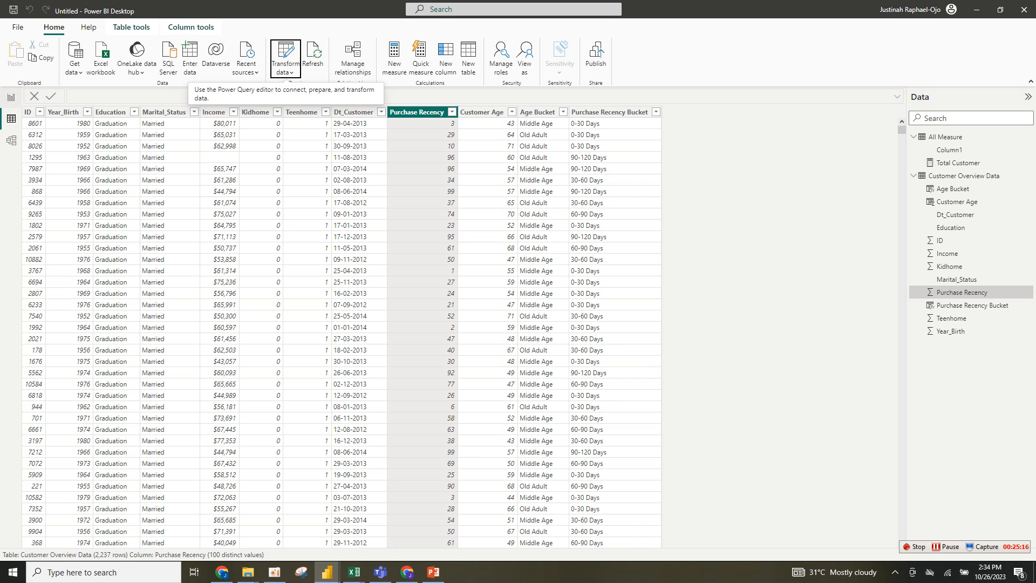
click(285, 60)
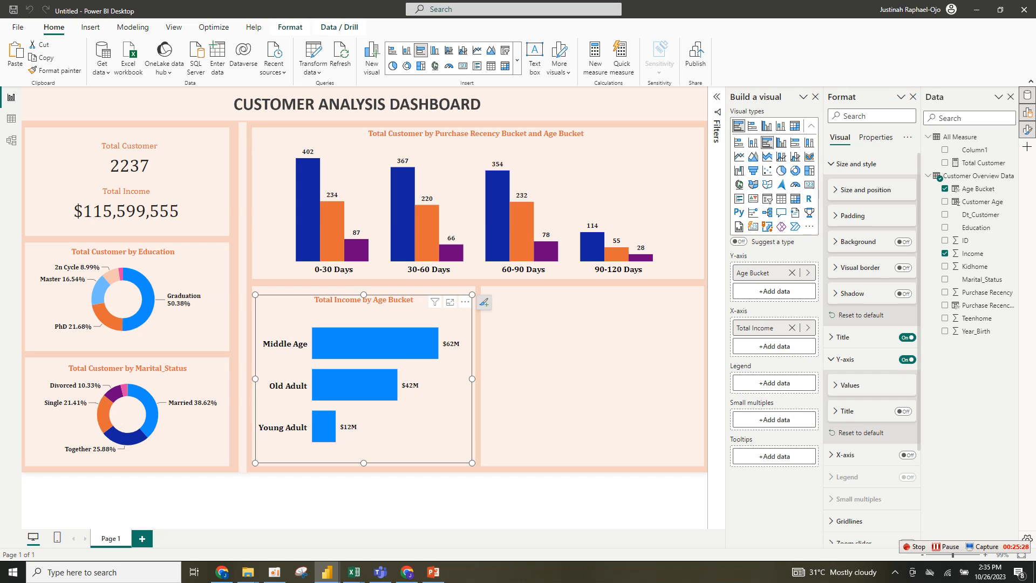
drag(472, 463, 476, 464)
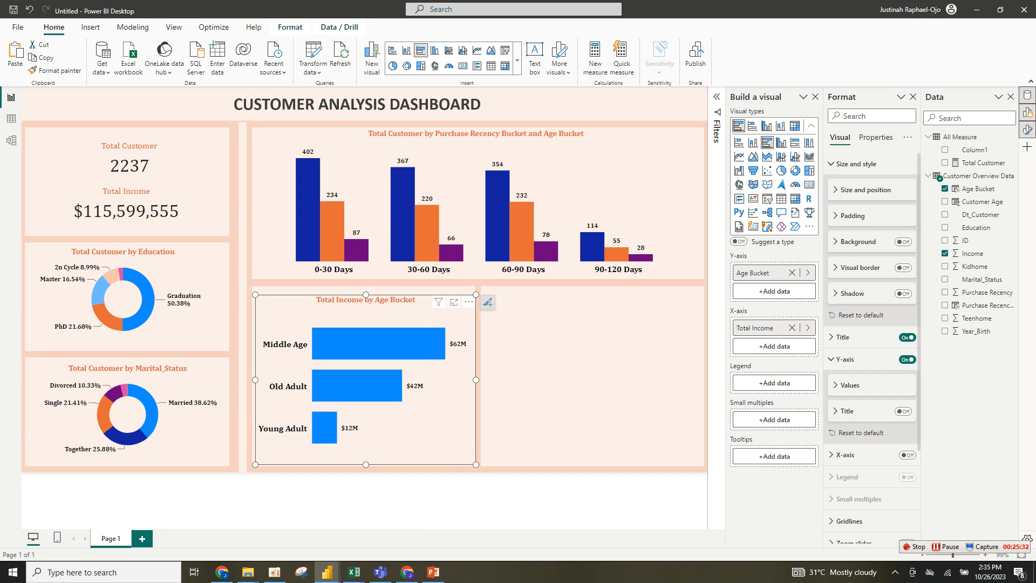
- Duplicate the top column chart and fit the copy into the lower-right panel
click(475, 204)
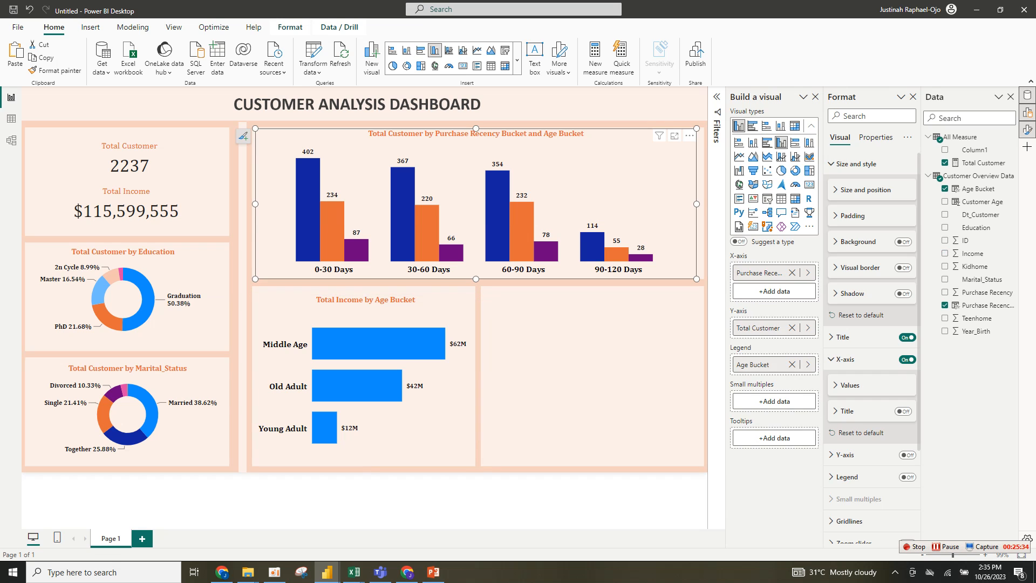
key(ctrl+c)
key(ctrl+v)
drag(475, 204, 480, 392)
drag(266, 397, 506, 398)
drag(607, 397, 594, 375)
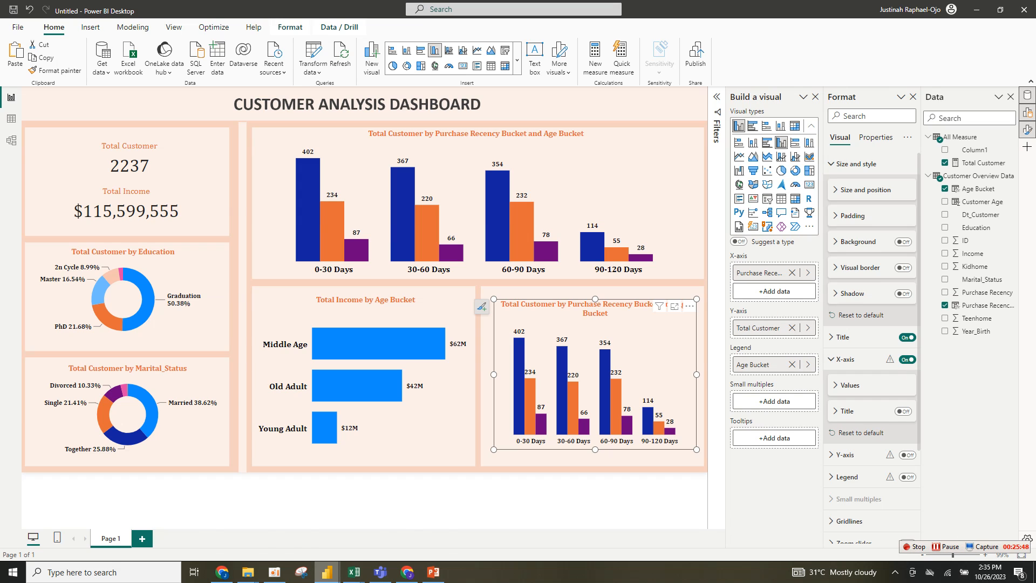
- Examine the reference dashboard's Total Customer by Age Bucket chart, then return to the working report
mouse_move(327, 572)
mouse_move(269, 526)
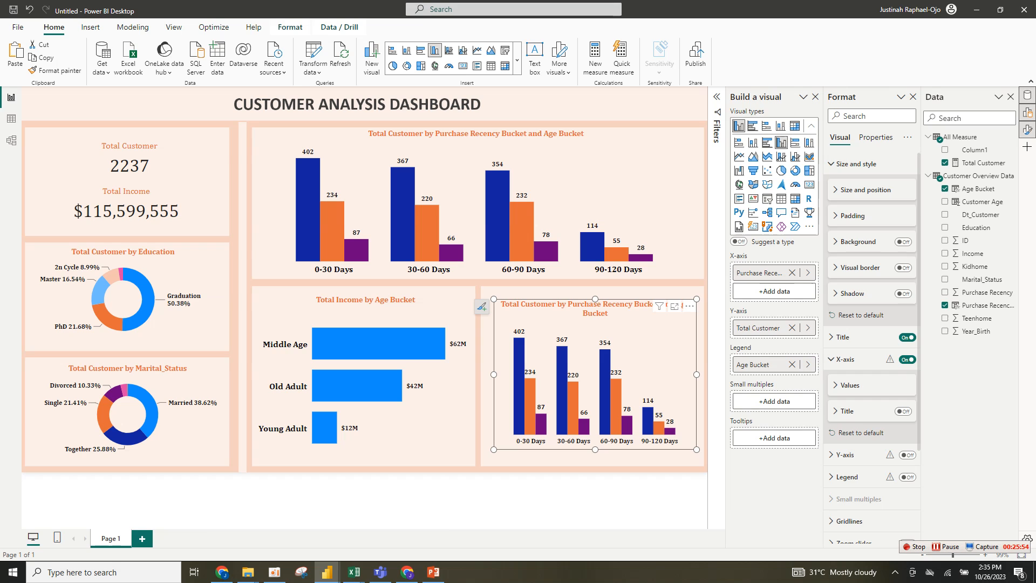
mouse_move(327, 573)
click(254, 524)
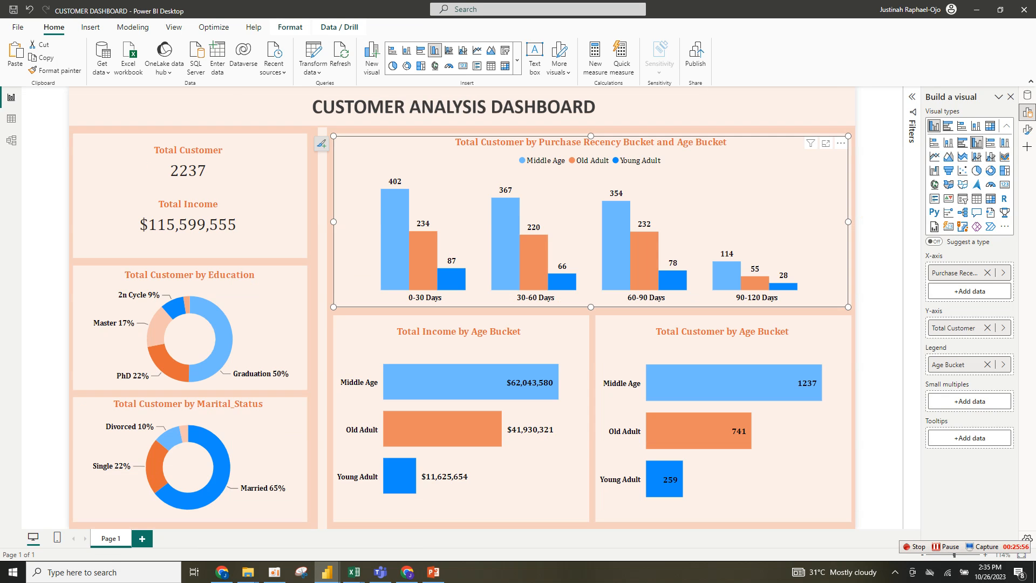
click(772, 469)
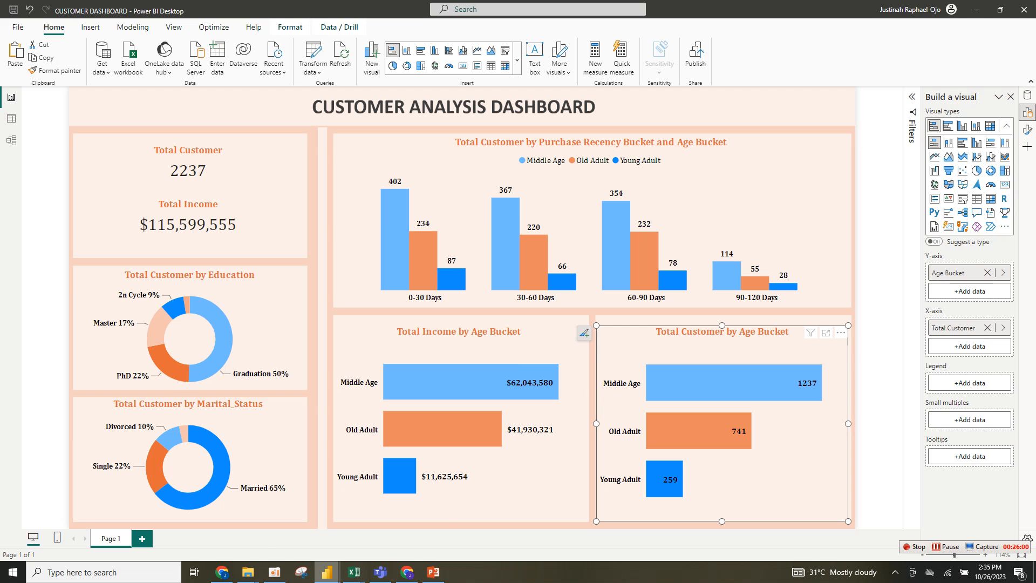
mouse_move(327, 572)
click(385, 526)
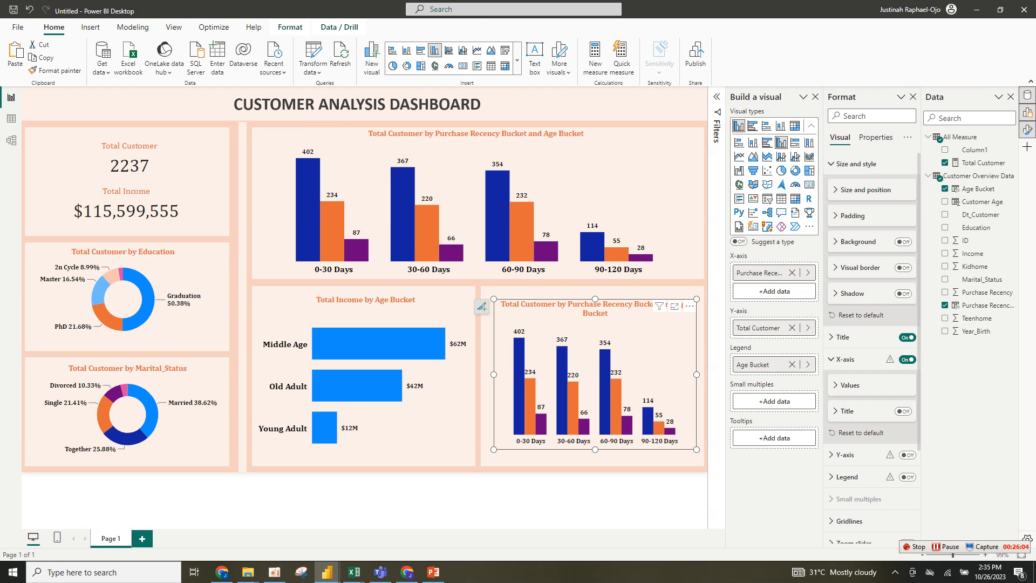
- Change the lower-right copy into a clustered bar chart
click(767, 143)
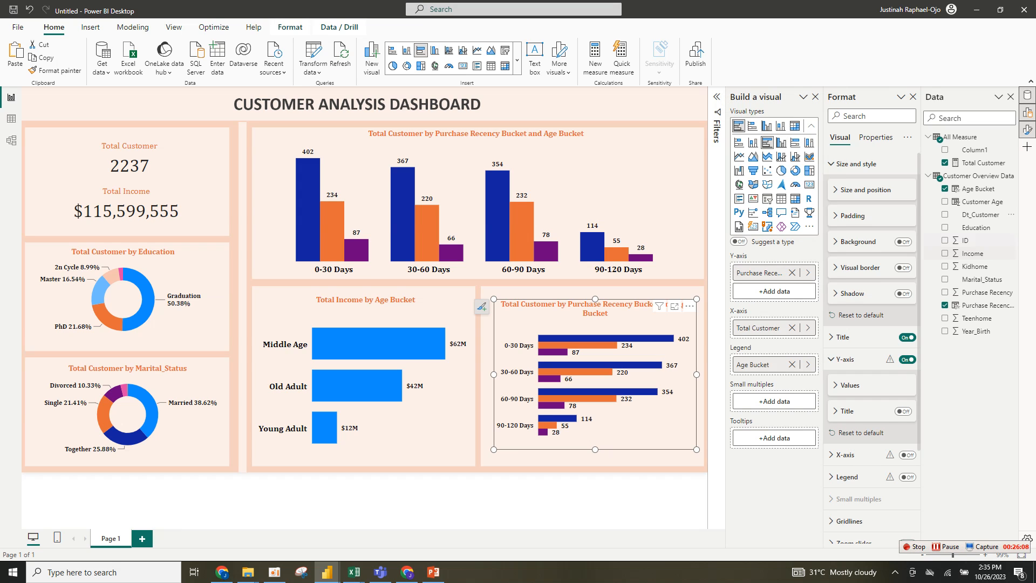
- Rebuild the lower-right bar chart on Age Bucket without a legend, and stretch it to fill its panel
drag(978, 188, 775, 286)
click(792, 273)
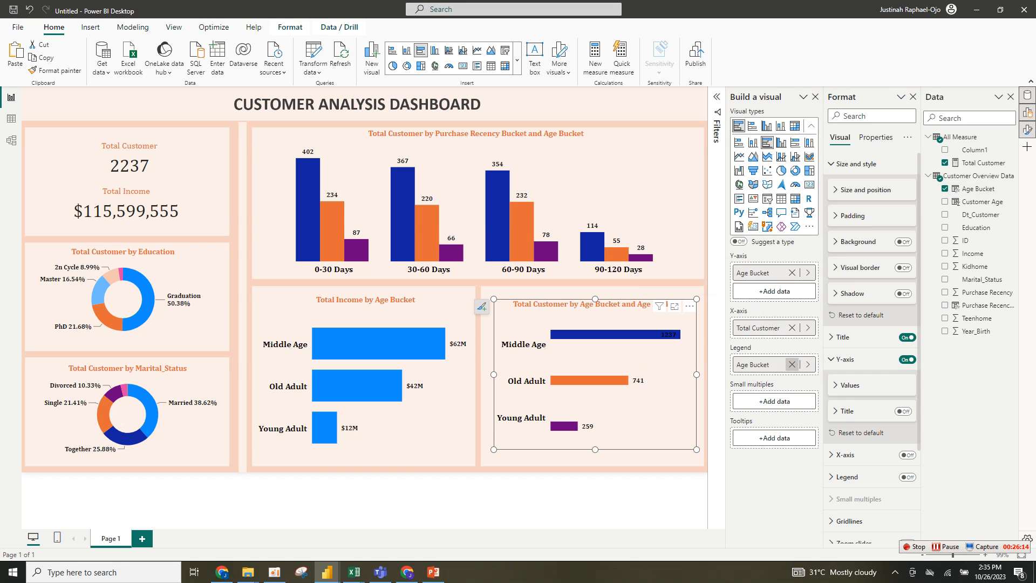
click(792, 365)
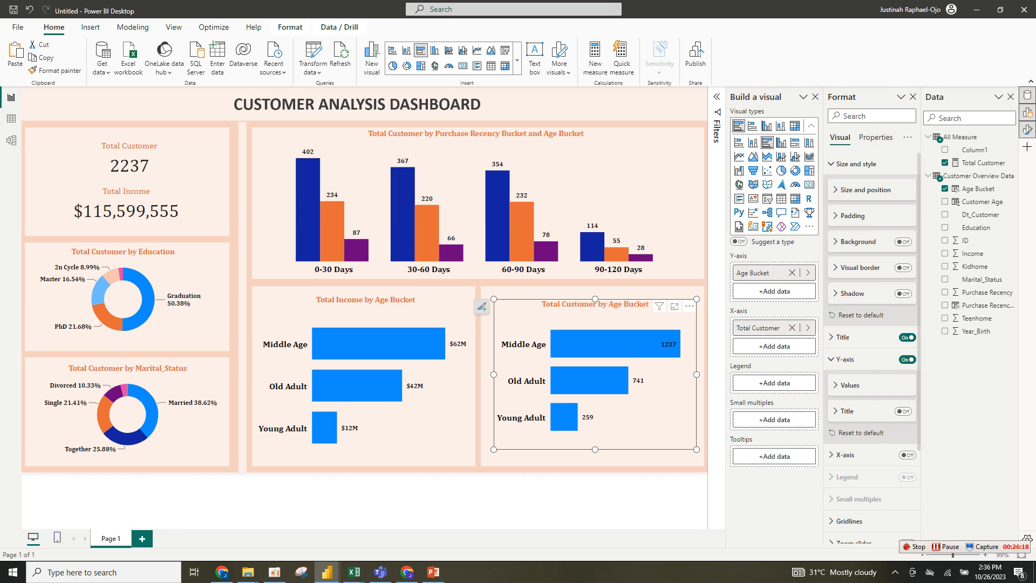
drag(696, 450, 697, 465)
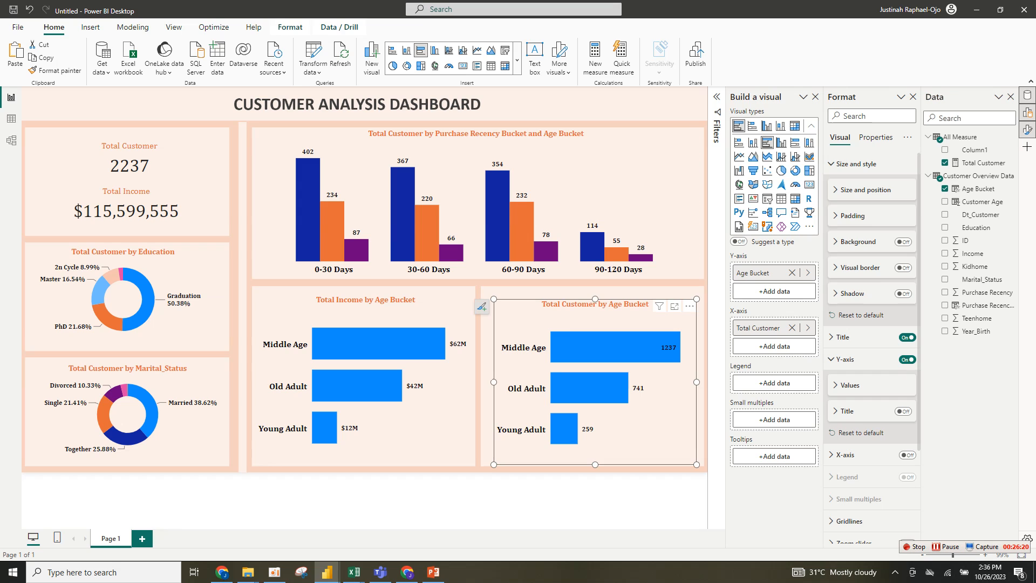
- Recolour the recency column chart's age series: Young Adult to #118DFF and Middle Age to light blue
click(402, 315)
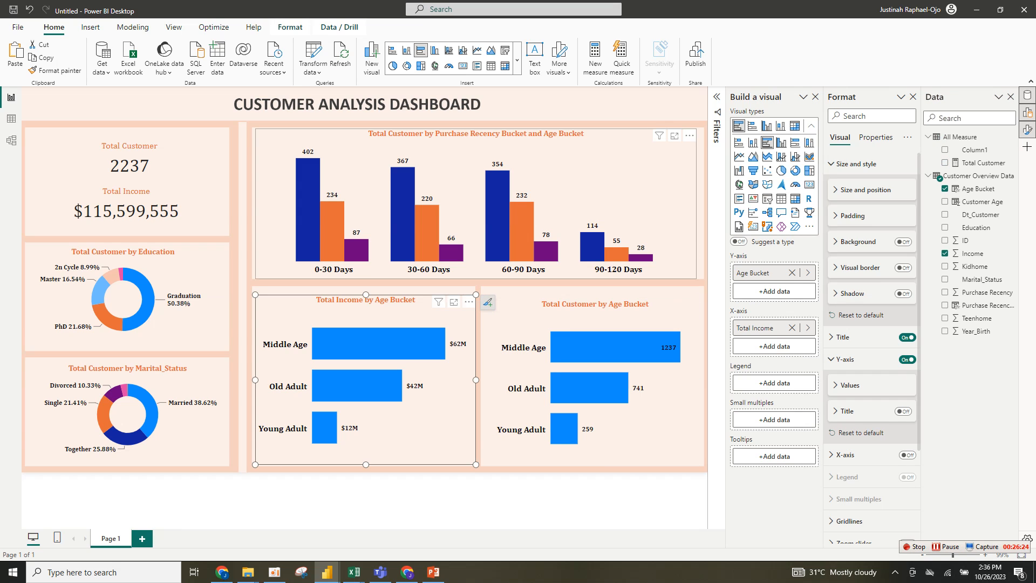
click(572, 168)
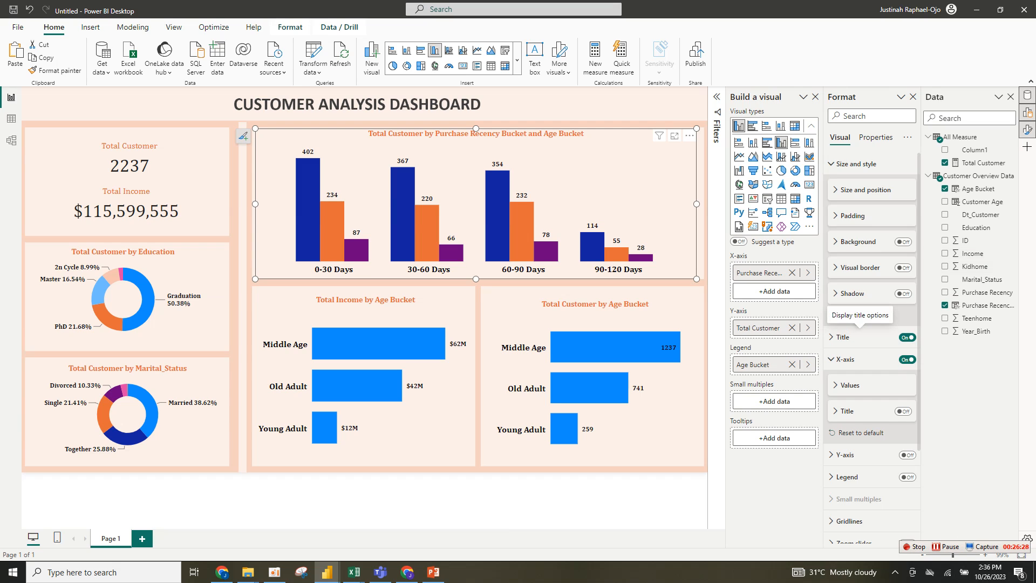
scroll(872, 345, down, 3)
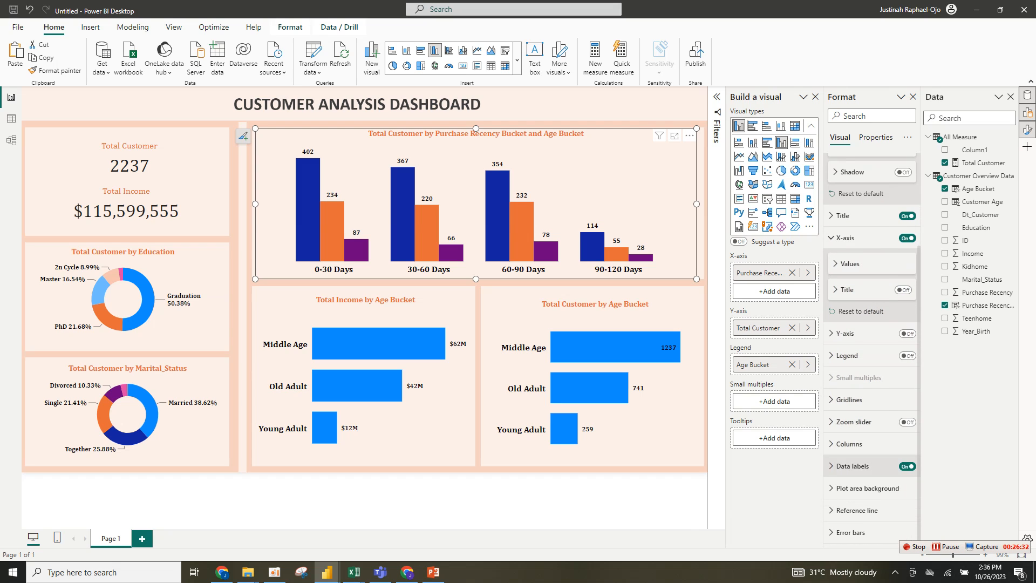
click(849, 444)
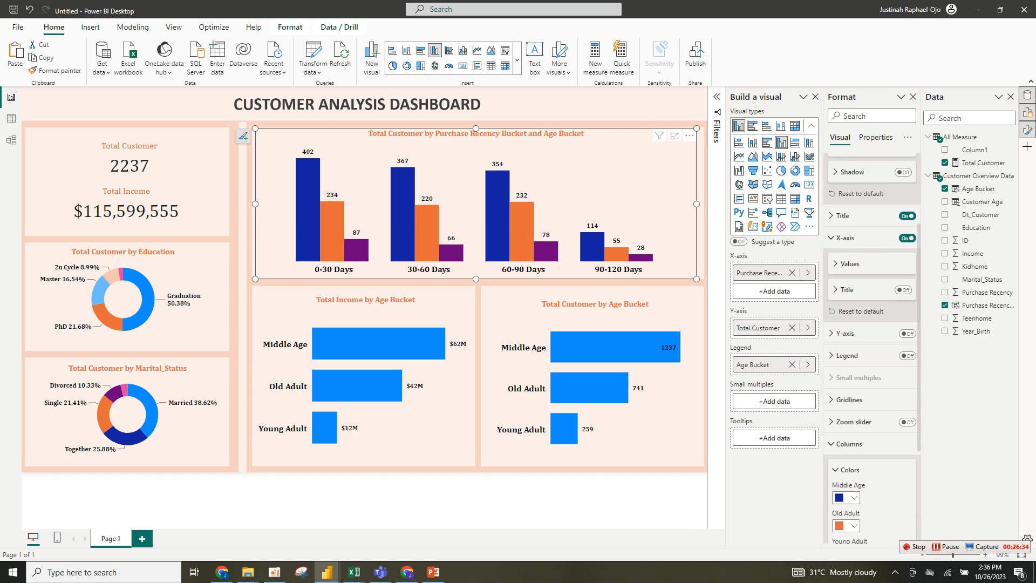
scroll(850, 444, down, 4)
click(853, 402)
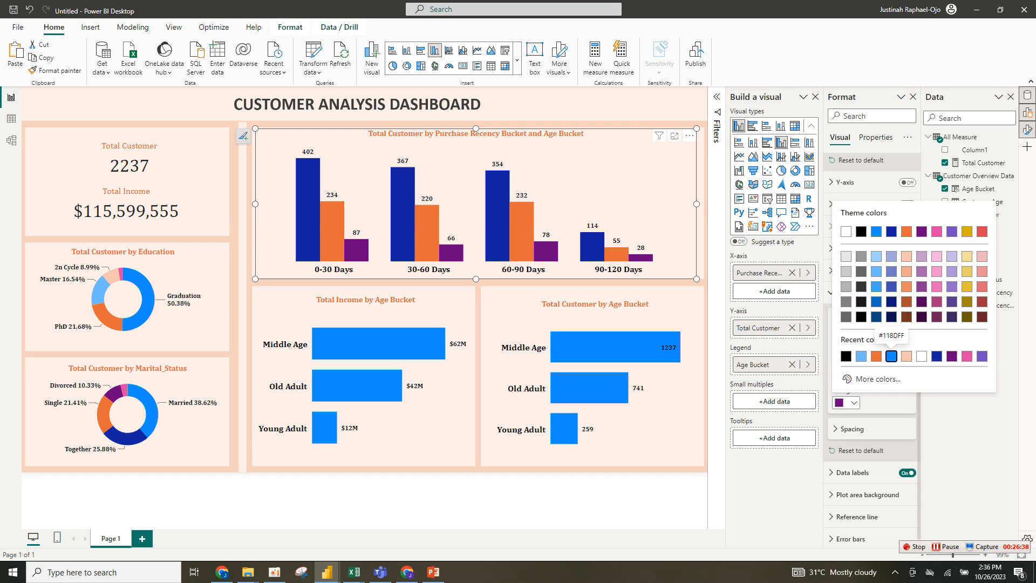
click(892, 356)
click(853, 347)
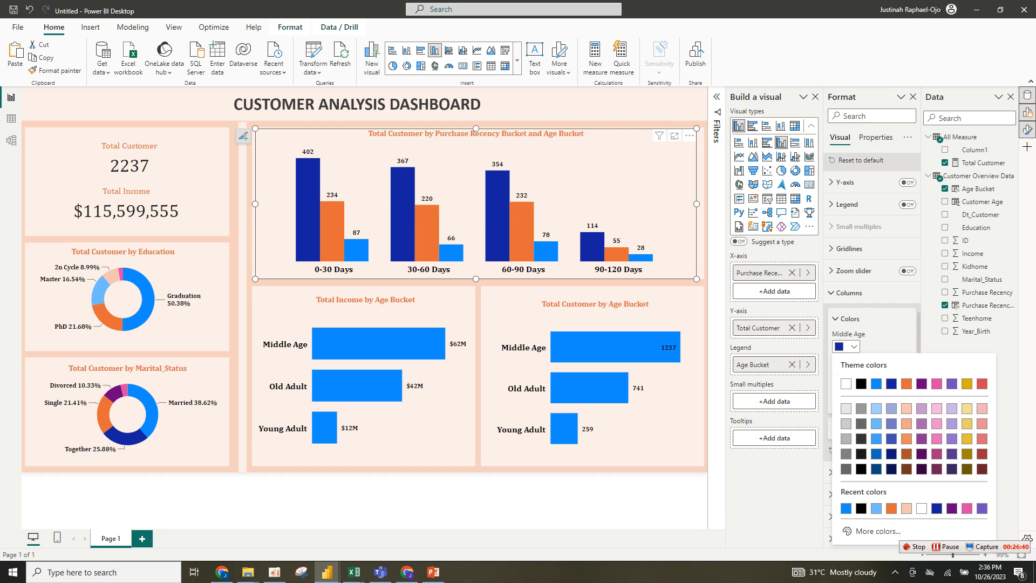
click(877, 383)
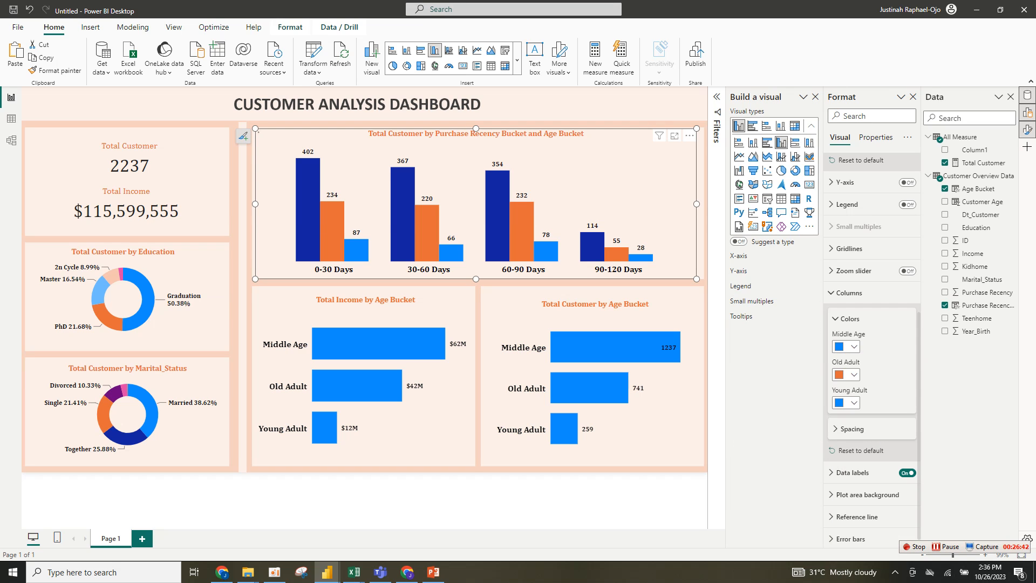
click(853, 347)
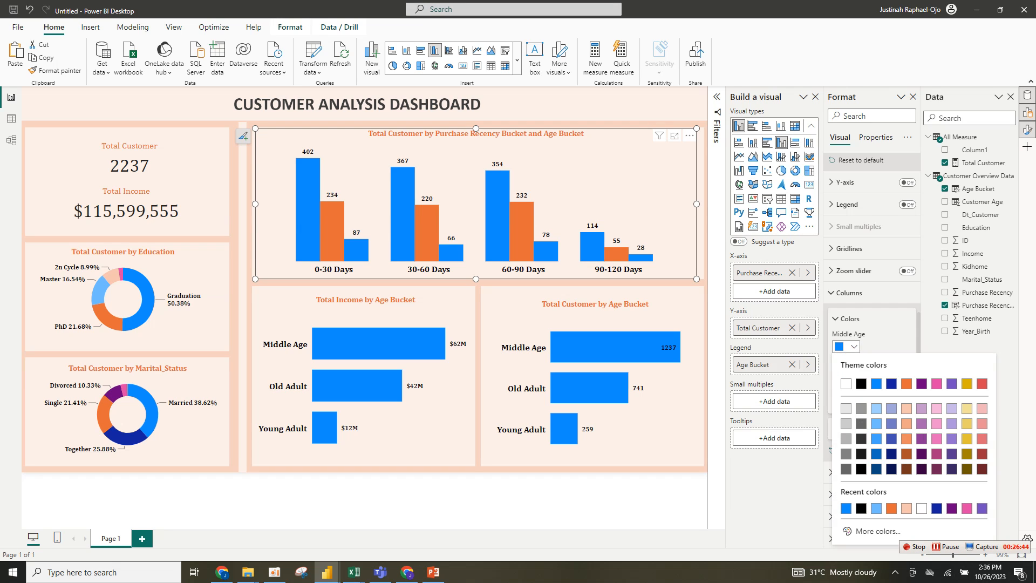
click(876, 408)
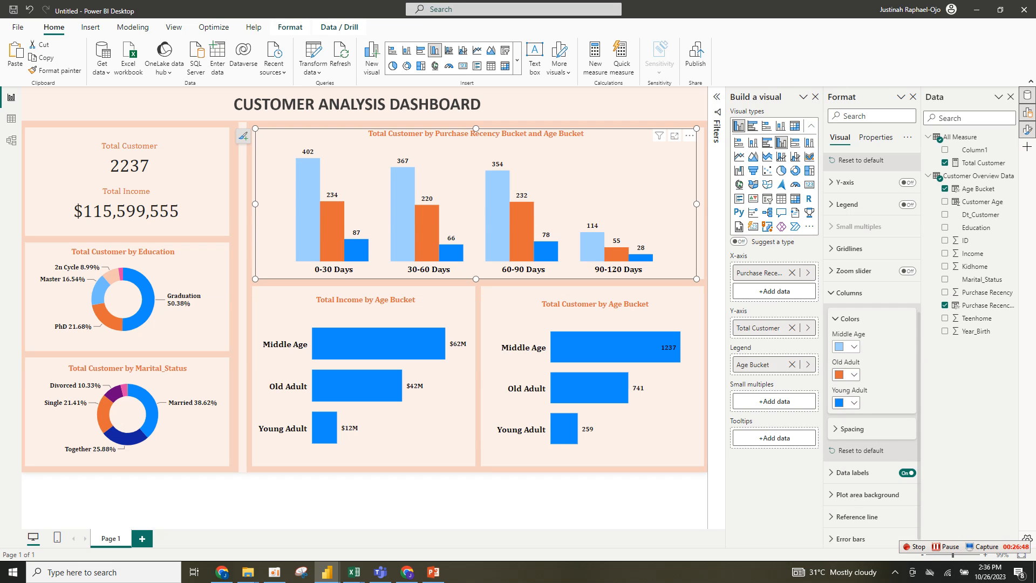
click(854, 348)
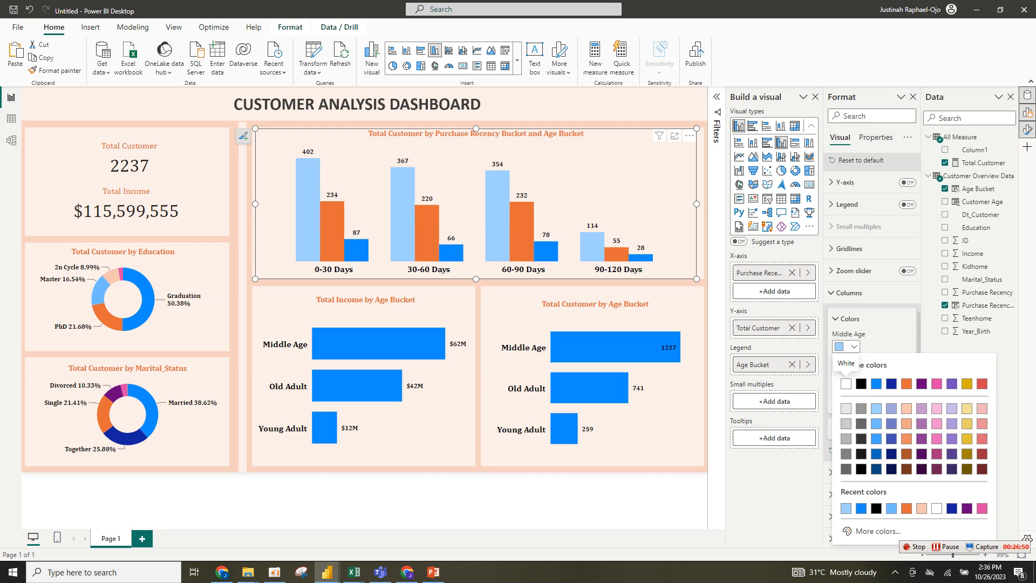
click(877, 424)
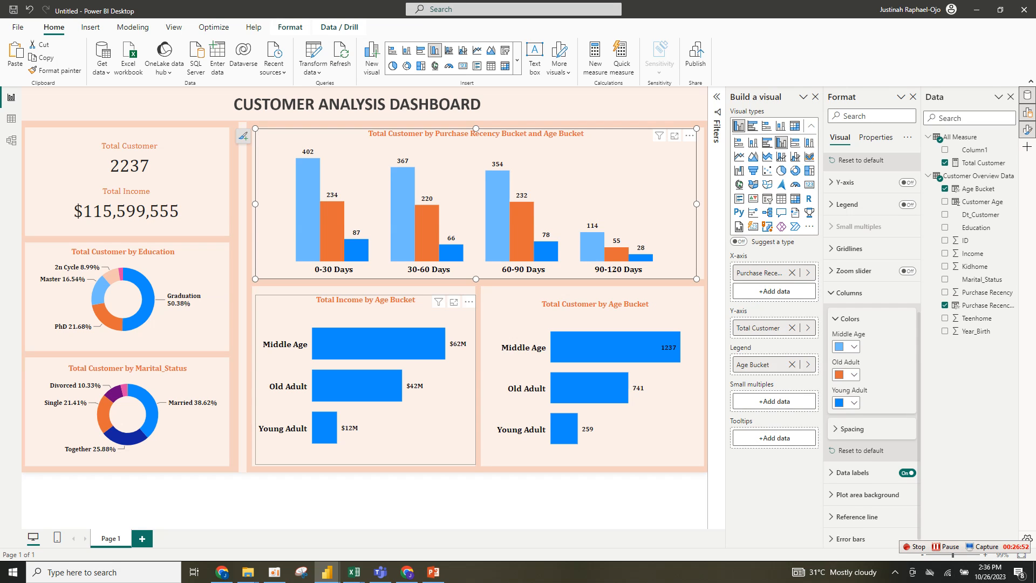
- Show all bar colours on the income by age chart, making Old Adult orange and Young Adult light blue
click(417, 413)
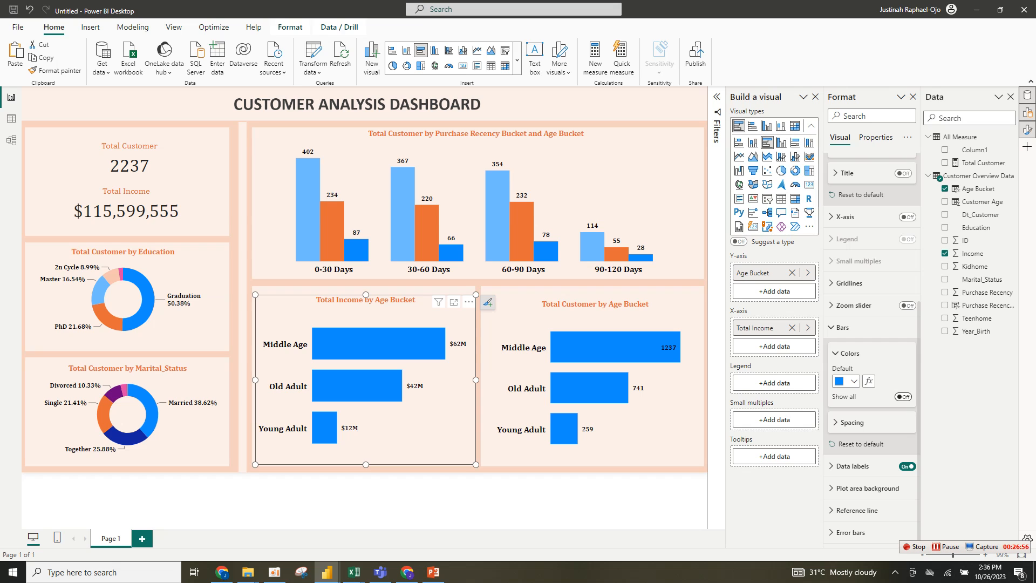
click(903, 397)
click(847, 424)
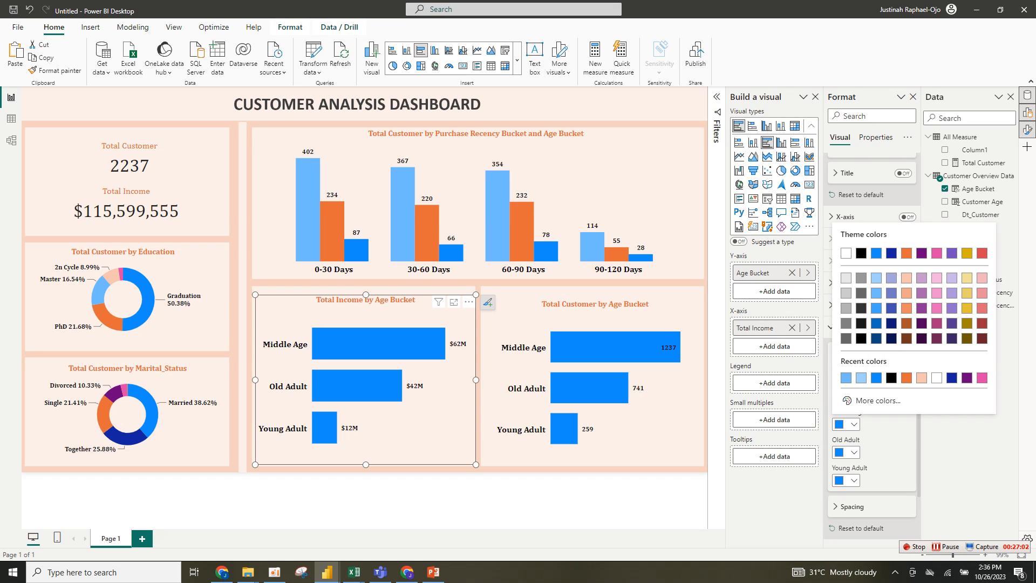
click(846, 452)
click(847, 452)
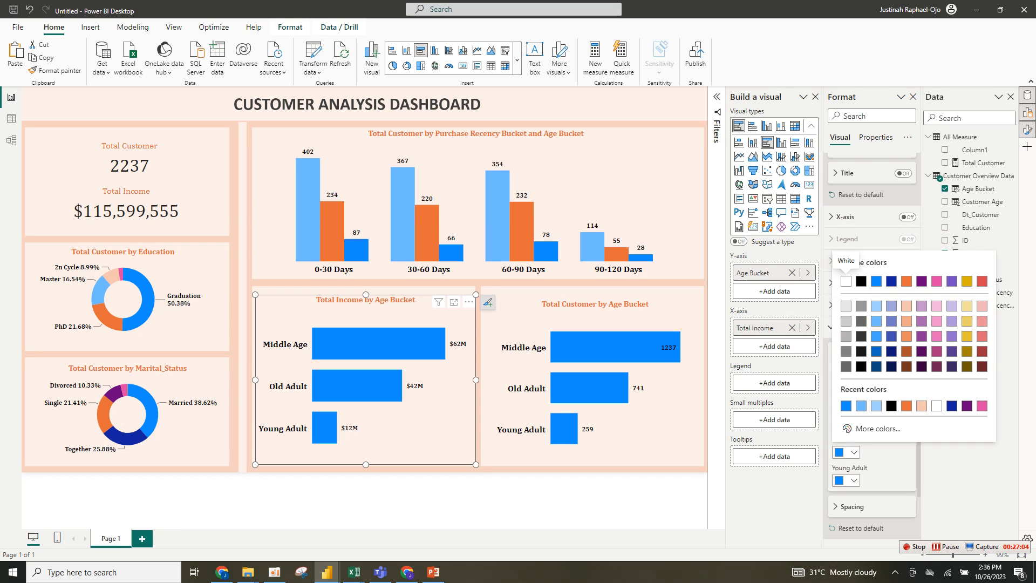
click(906, 406)
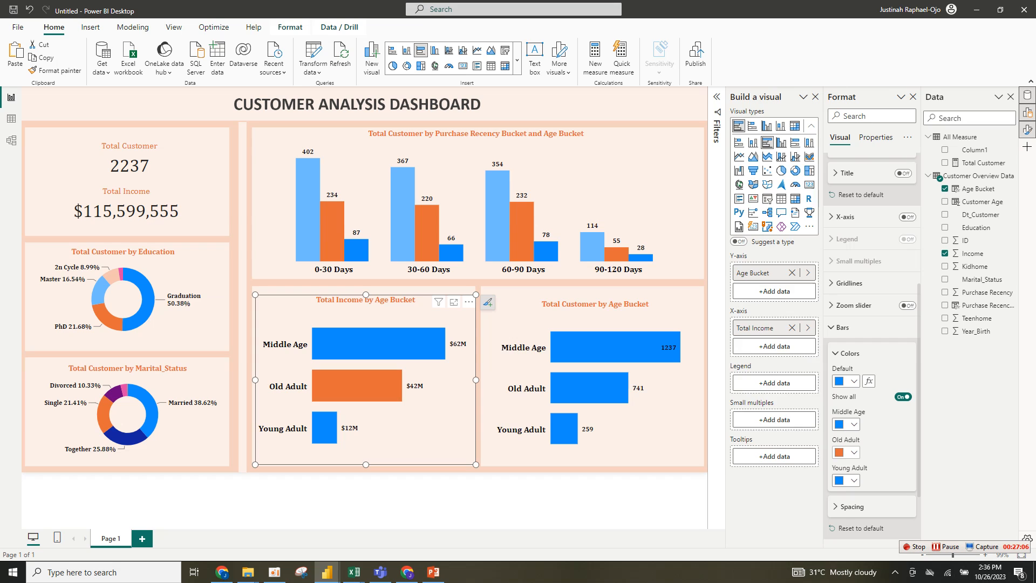
click(847, 480)
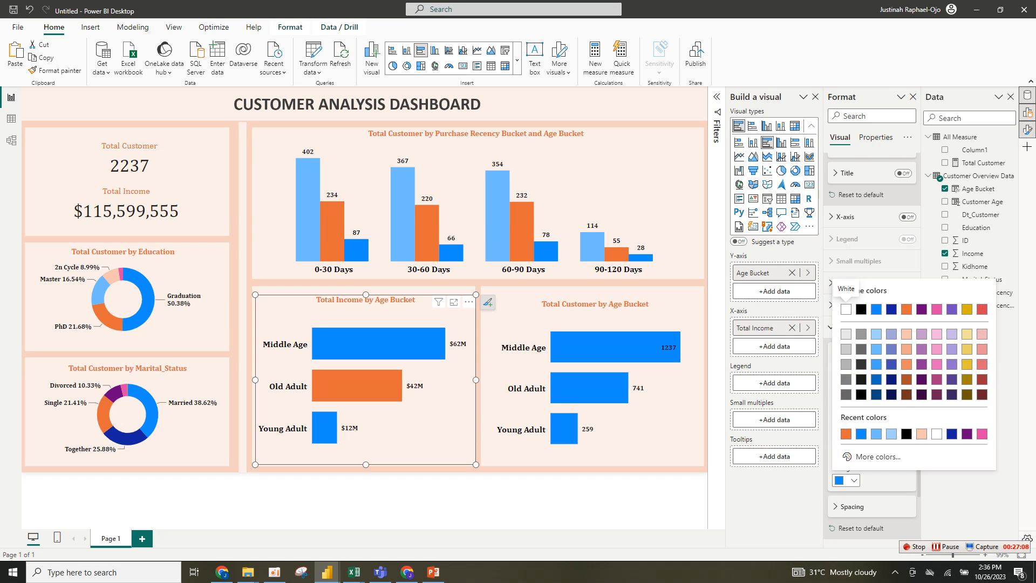
click(891, 434)
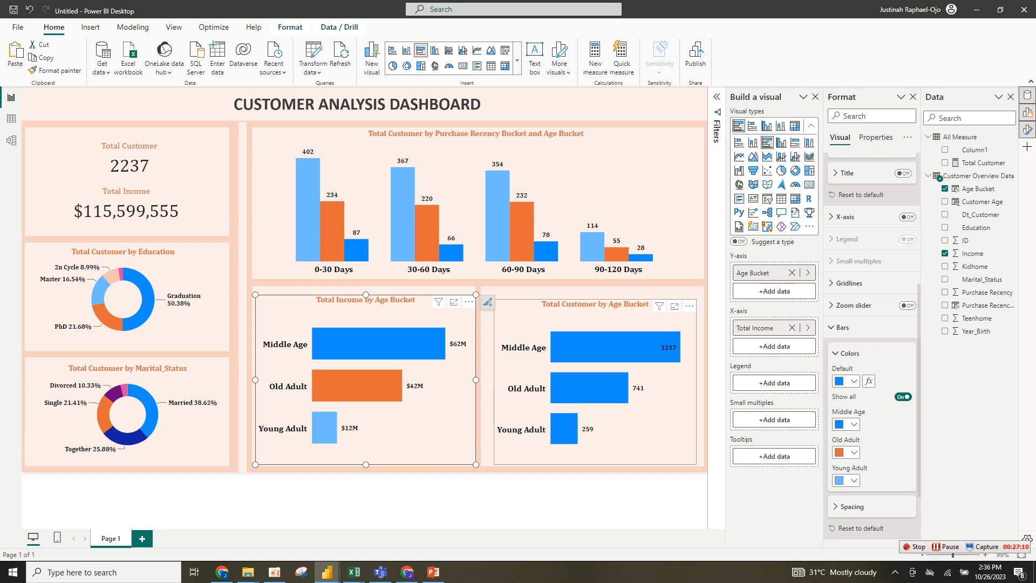
- Show all bar colours on the customer by age chart, making Old Adult orange and Young Adult light blue
click(652, 419)
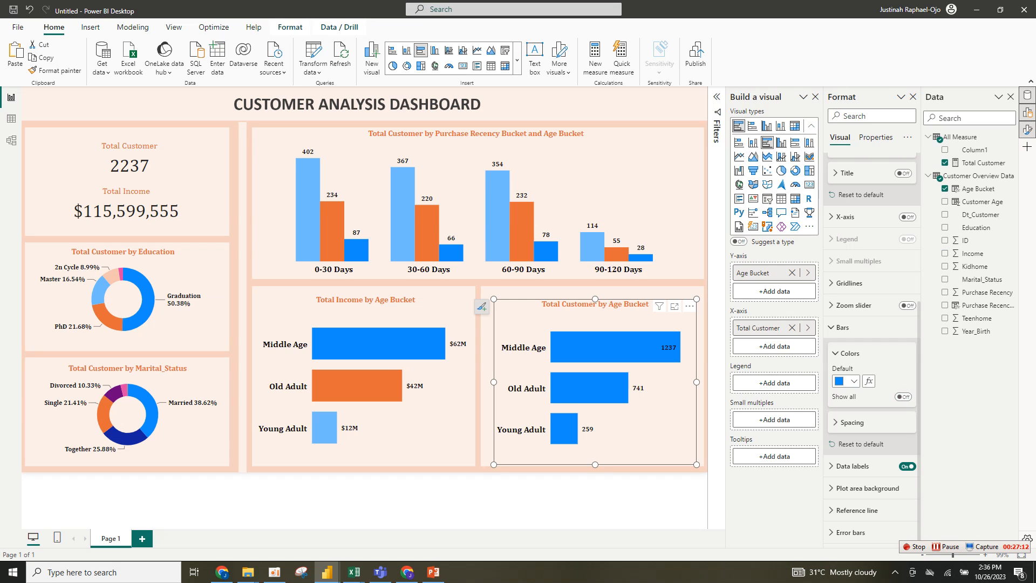
click(903, 397)
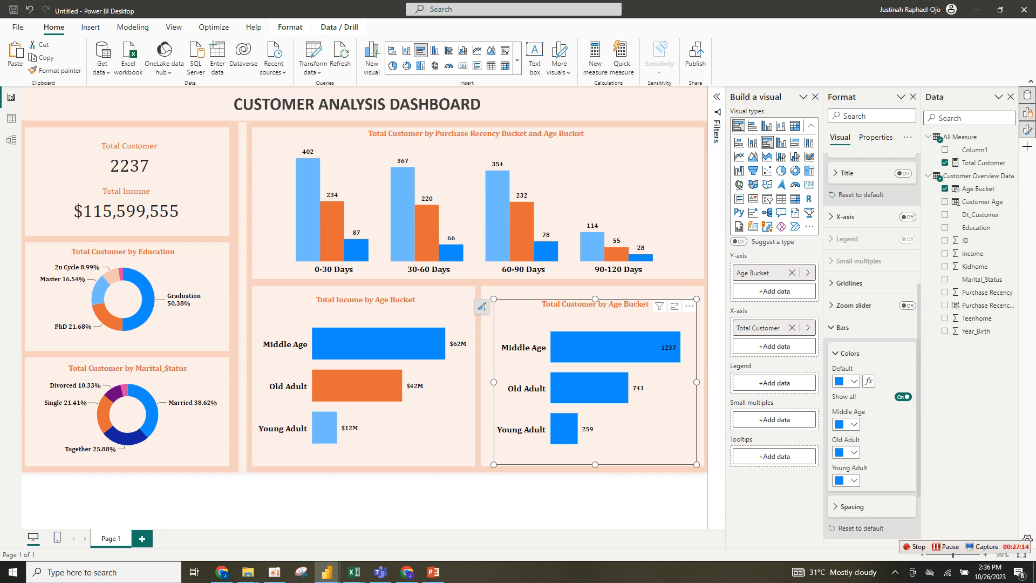
click(846, 452)
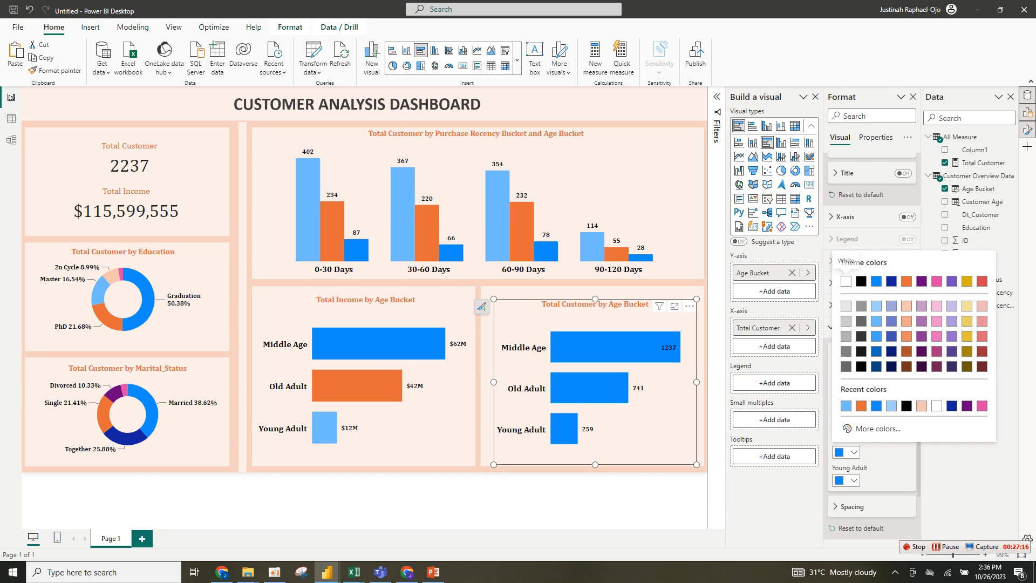
click(907, 281)
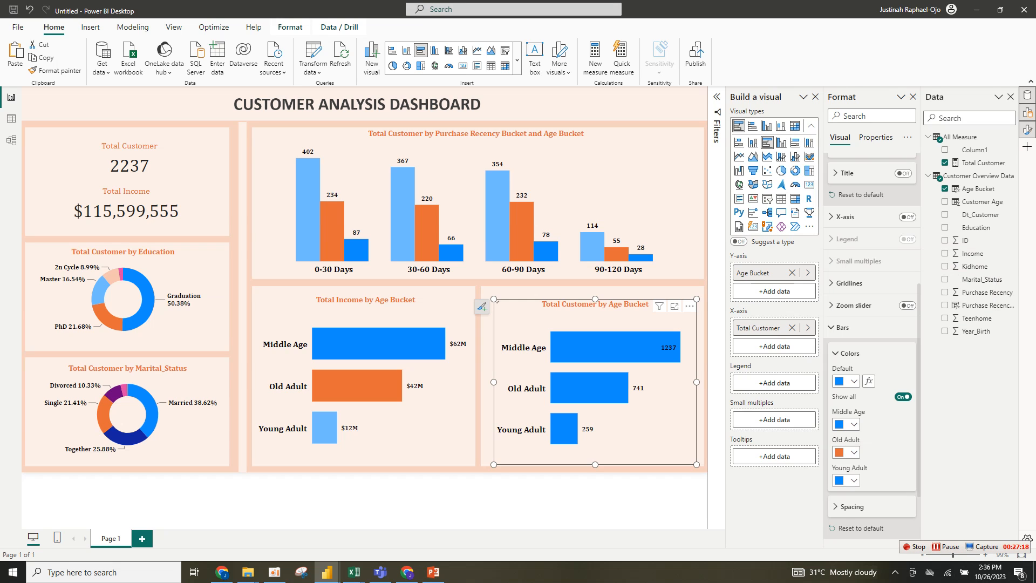
click(846, 480)
click(861, 434)
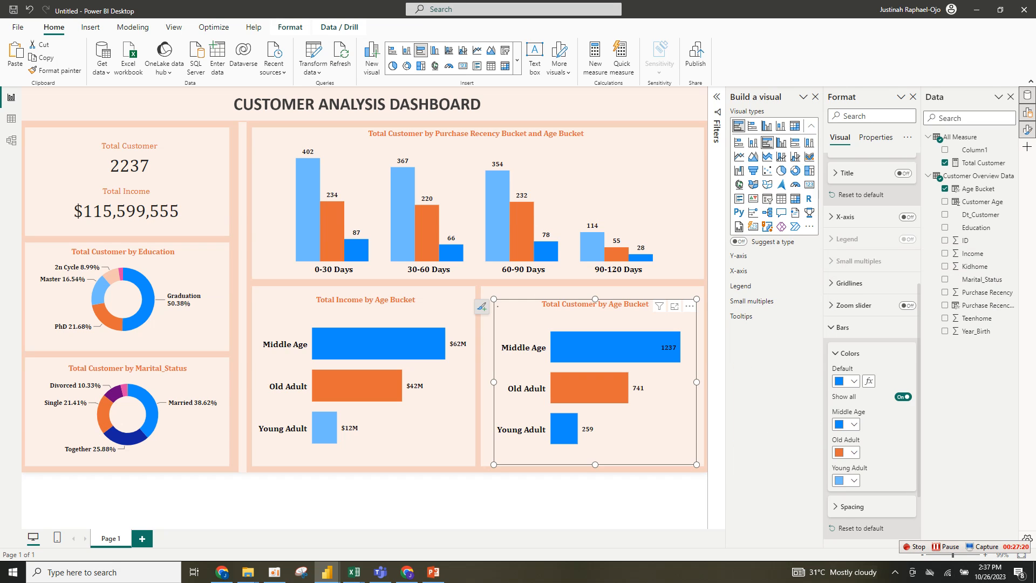
click(594, 501)
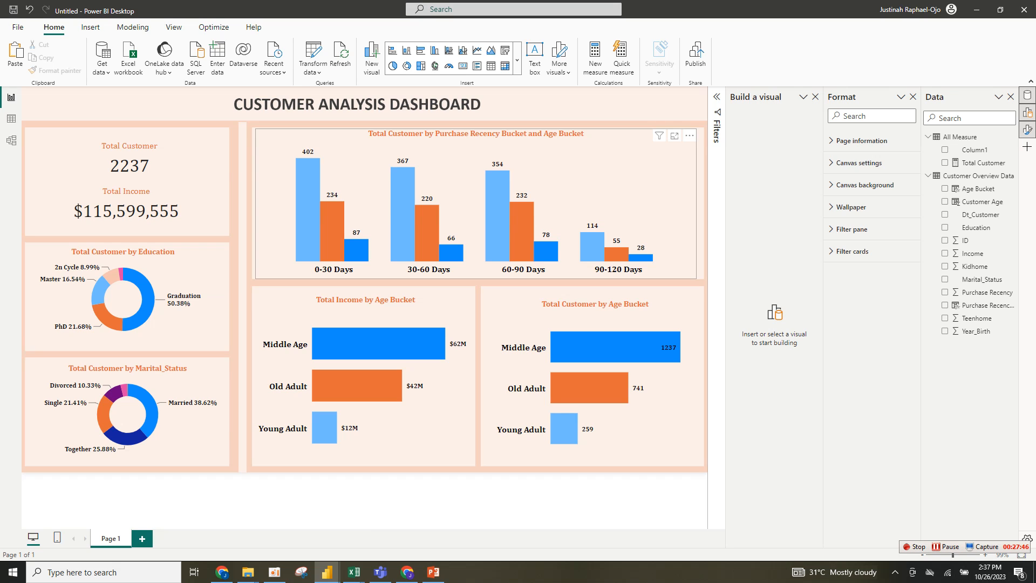
click(476, 203)
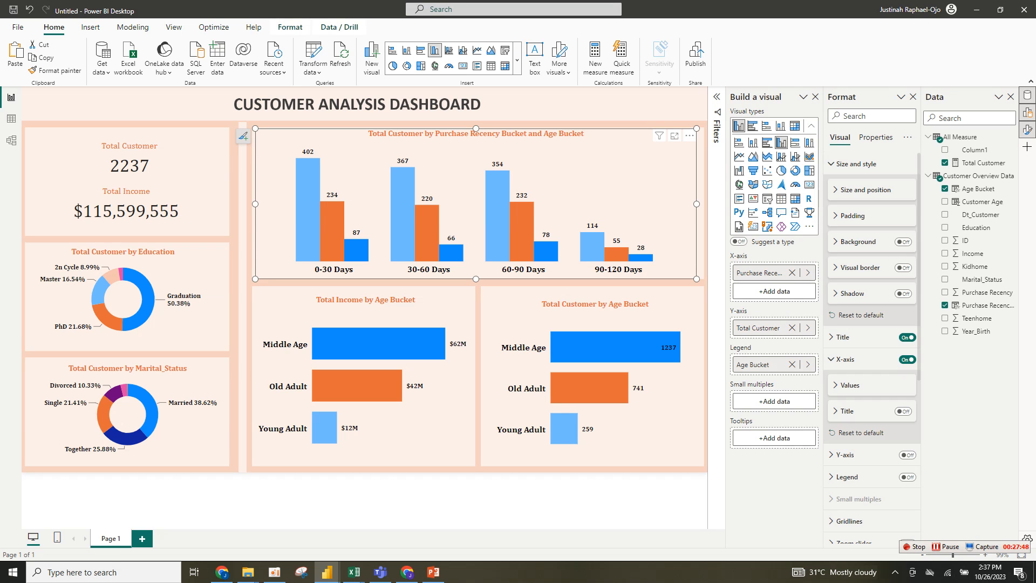